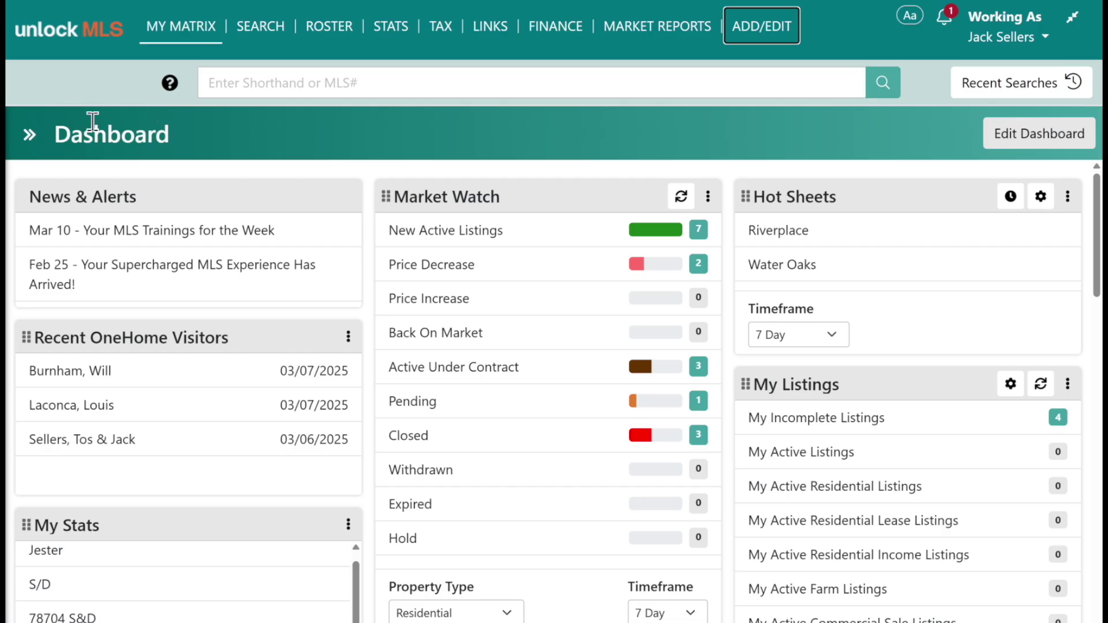
Switch the search property class to Residential.
{"action": "left_click", "coordinate": [996, 38]}
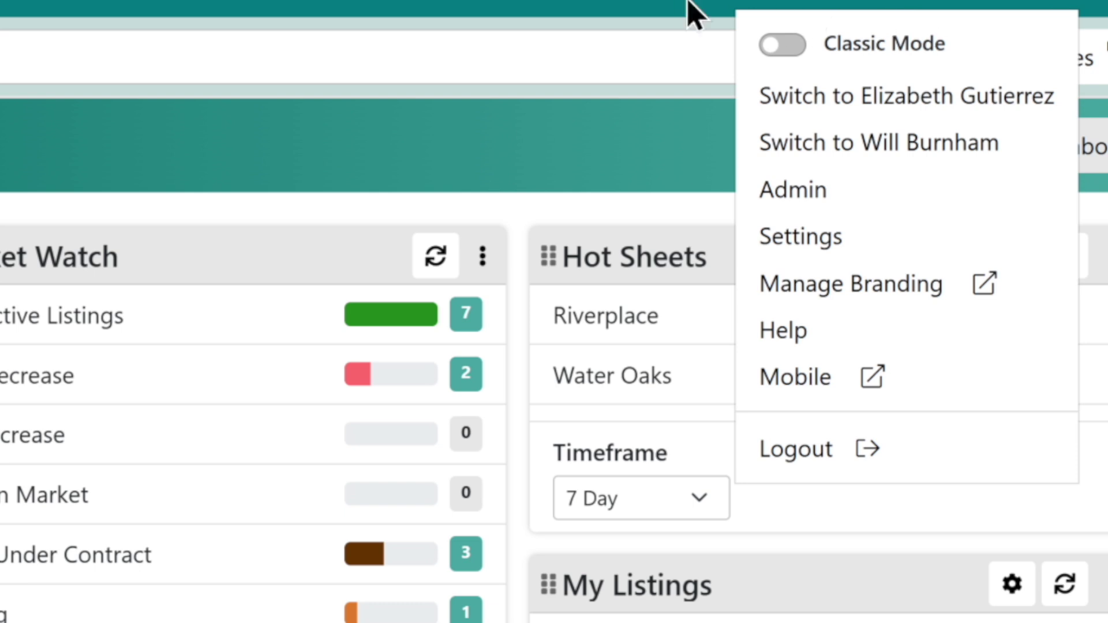
{"action": "left_click", "coordinate": [466, 136]}
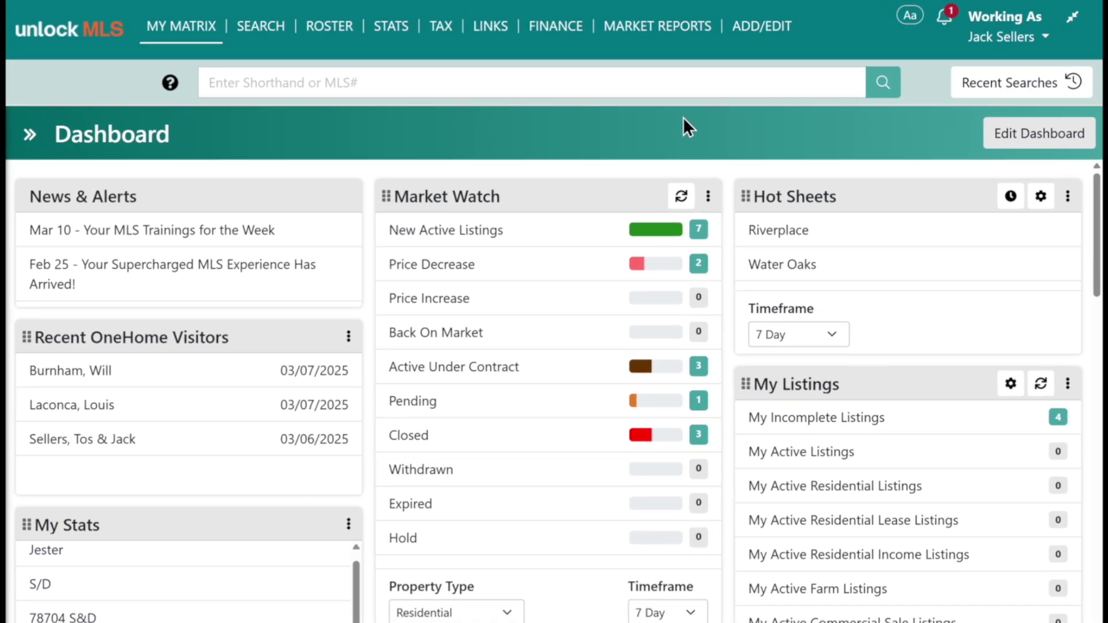
{"action": "mouse_move", "coordinate": [262, 26]}
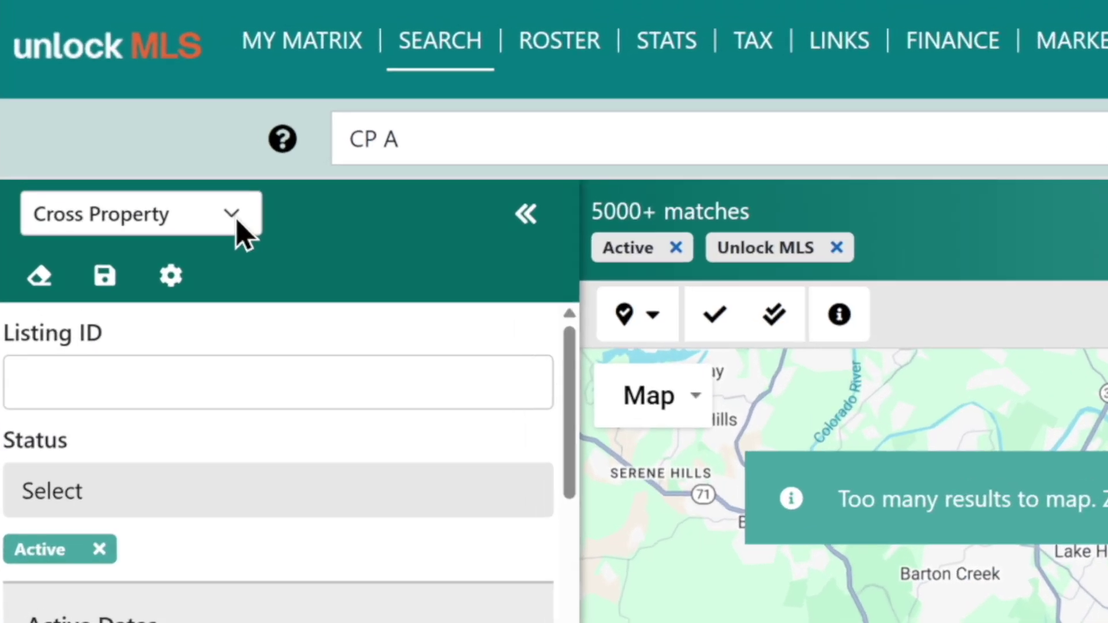
{"action": "left_click", "coordinate": [107, 127]}
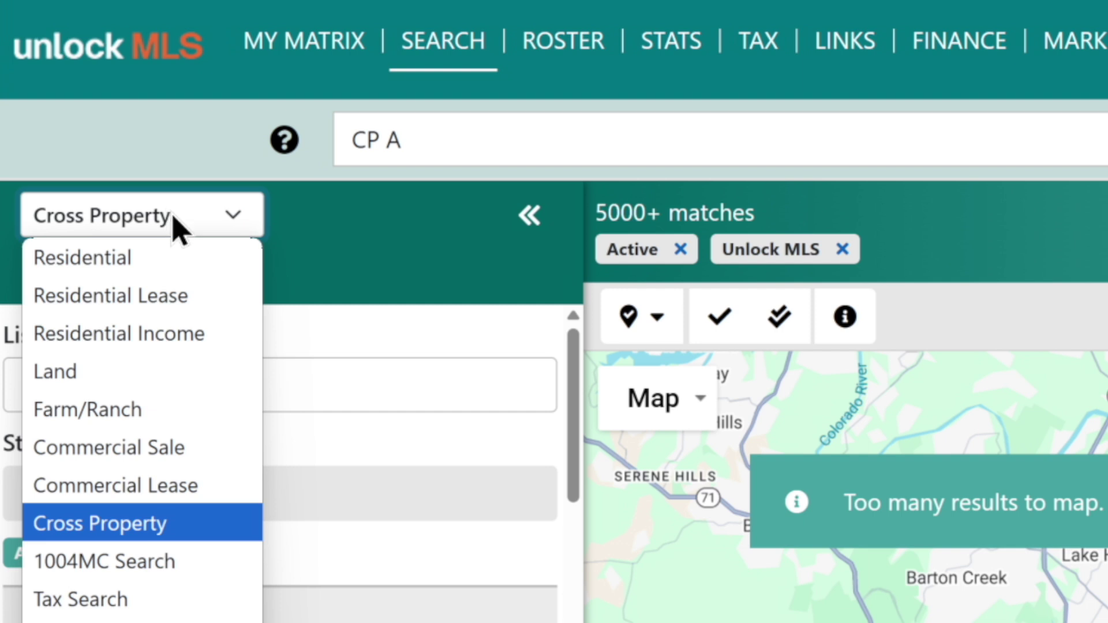
{"action": "left_click", "coordinate": [145, 257]}
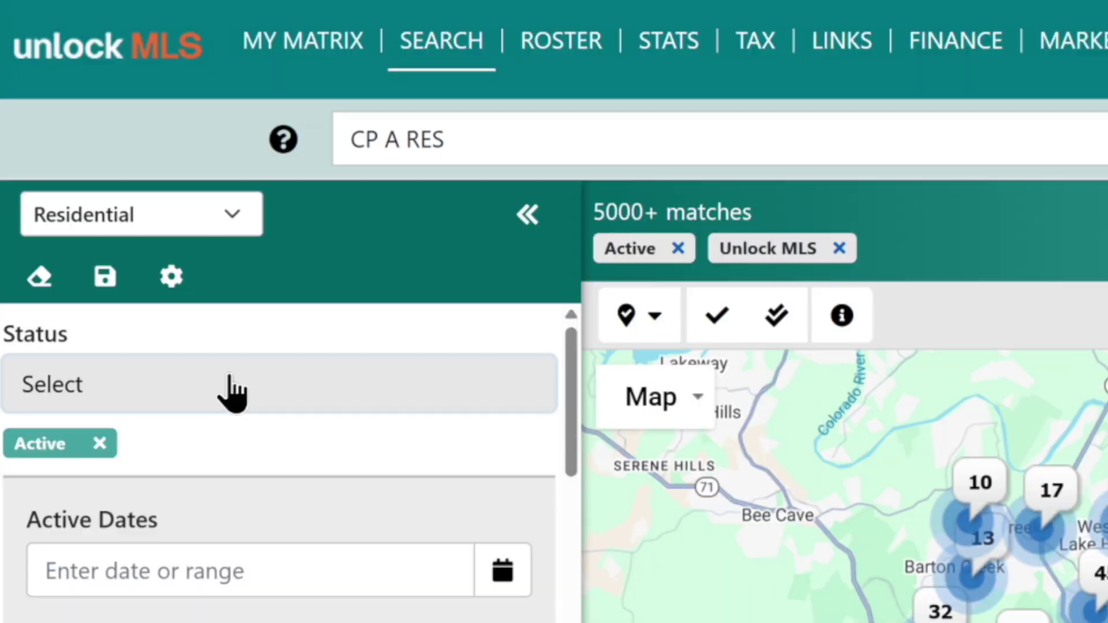
Add Active Under Contract, Pending and Closed to the search statuses.
{"action": "left_click", "coordinate": [233, 385]}
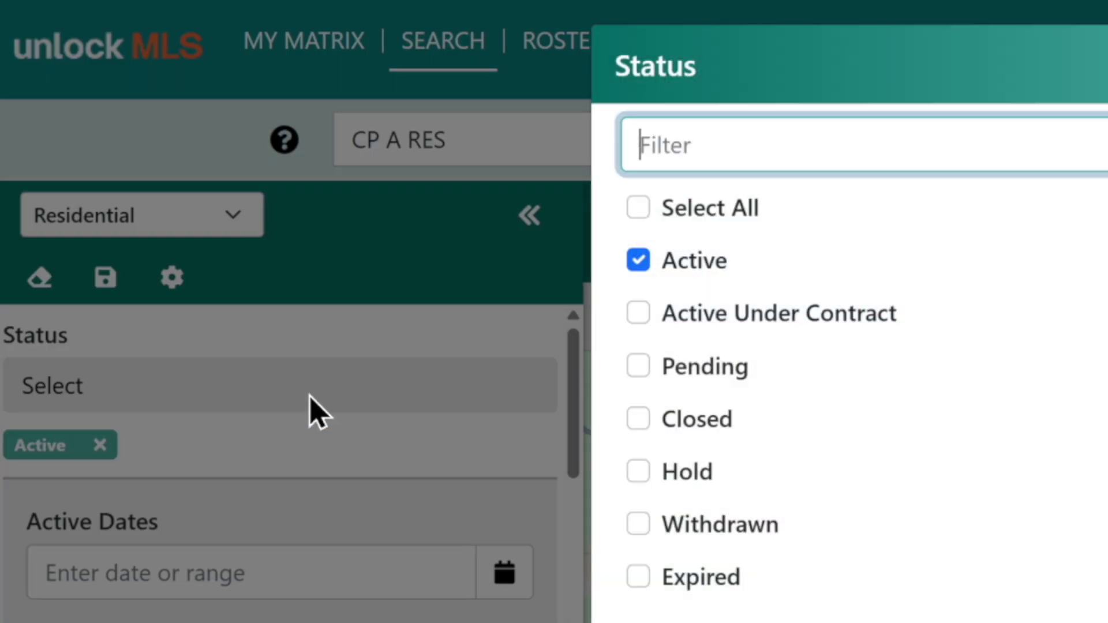
{"action": "left_click", "coordinate": [640, 316]}
{"action": "left_click", "coordinate": [638, 372]}
{"action": "left_click", "coordinate": [638, 421]}
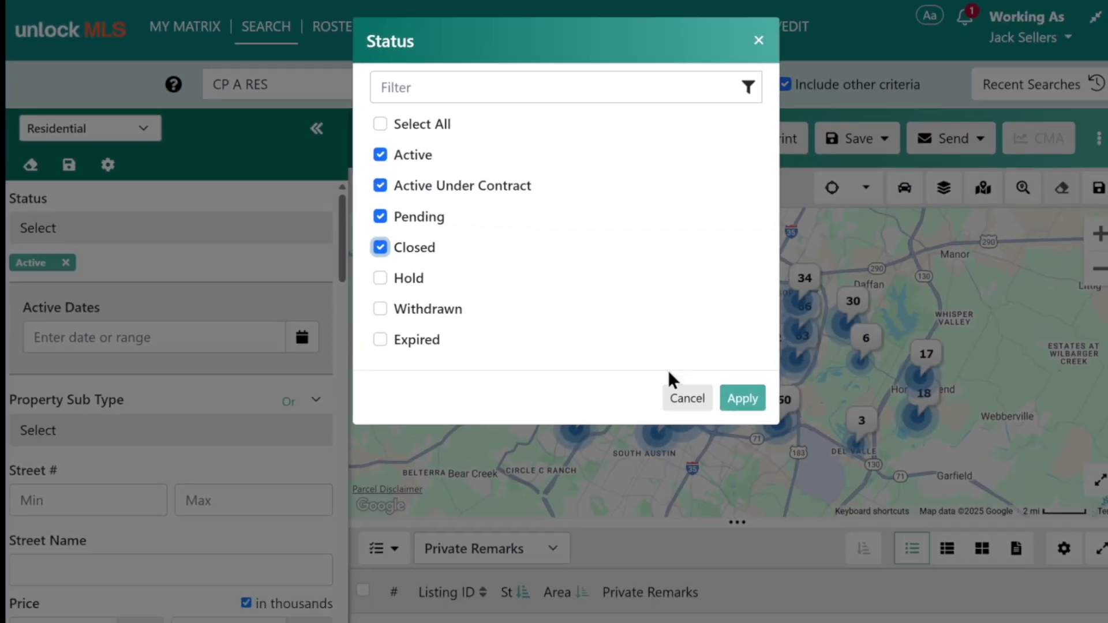
{"action": "left_click", "coordinate": [730, 392]}
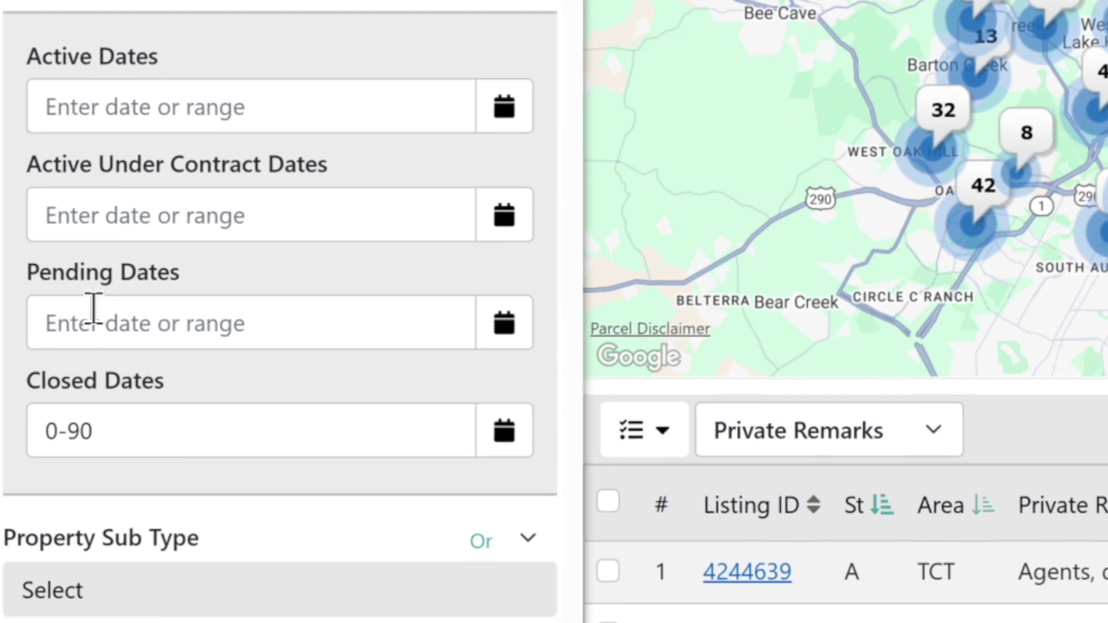
Set the Closed Dates range to 0-90.
{"action": "left_click", "coordinate": [124, 430]}
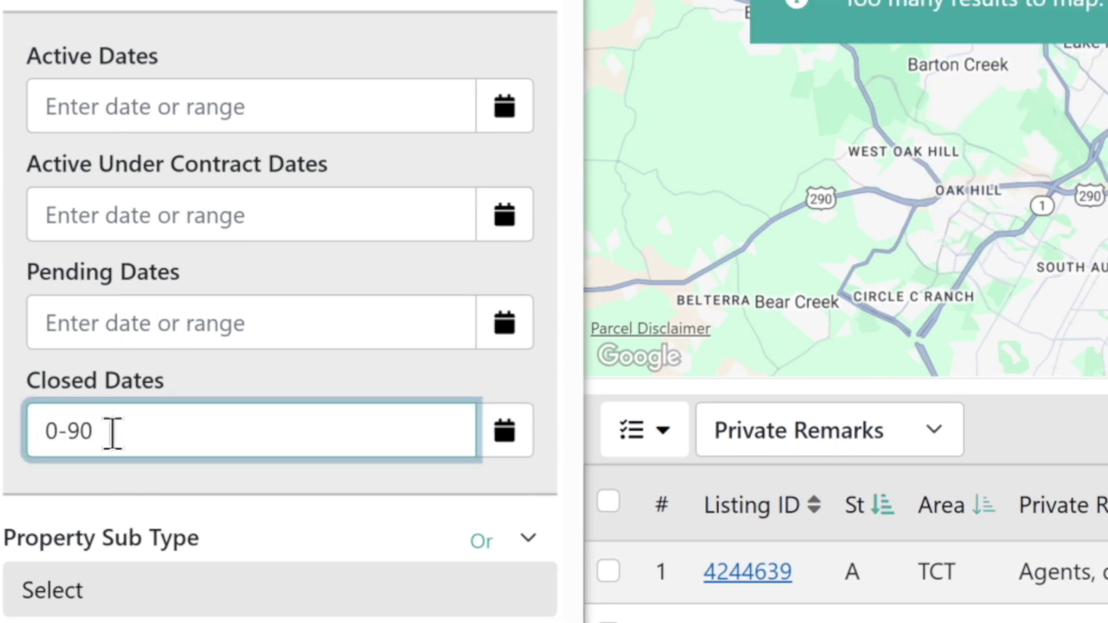
{"action": "scroll", "coordinate": [242, 462], "scroll_direction": "down", "scroll_amount": 4}
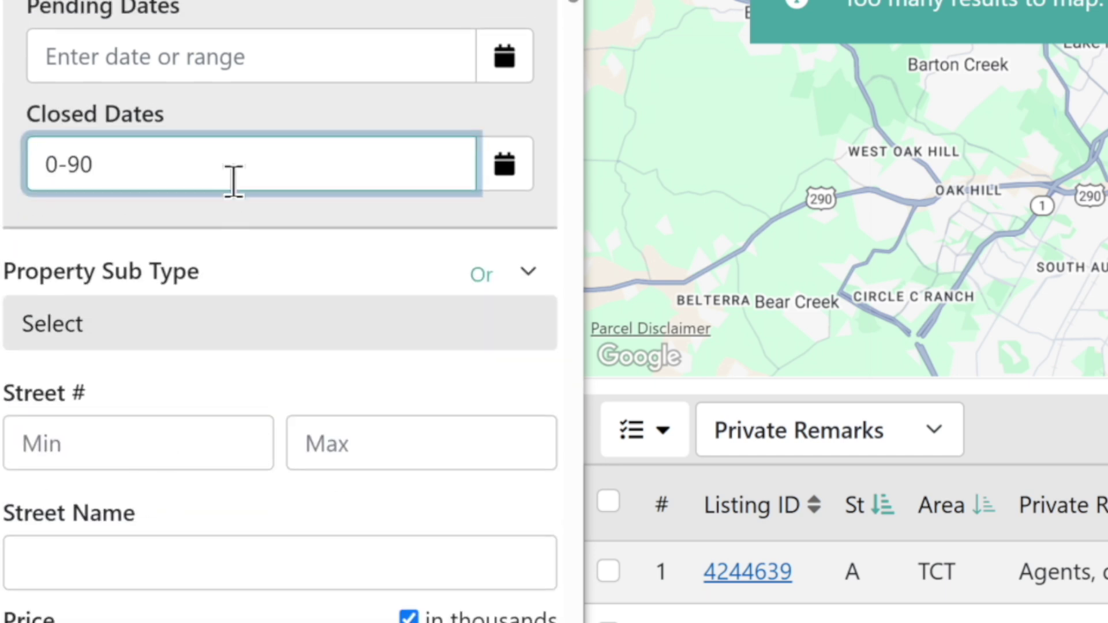
{"action": "key", "text": "BackSpace"}
{"action": "key", "text": "BackSpace"}
{"action": "type", "text": "45"}
{"action": "key", "text": "BackSpace"}
{"action": "key", "text": "BackSpace"}
{"action": "type", "text": "90"}
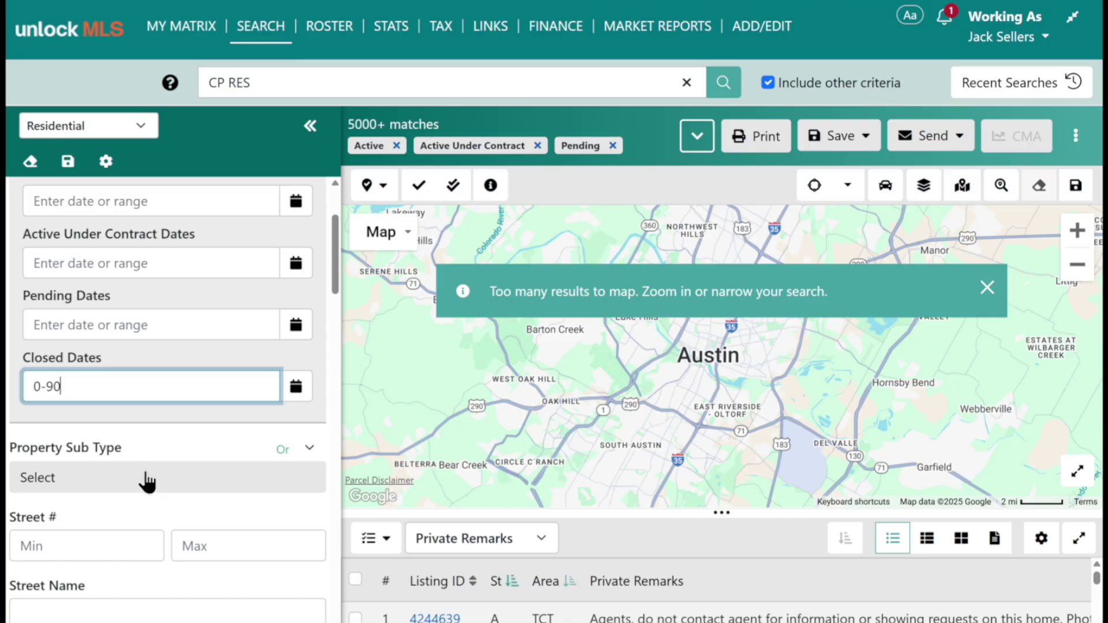
{"action": "left_click", "coordinate": [146, 476]}
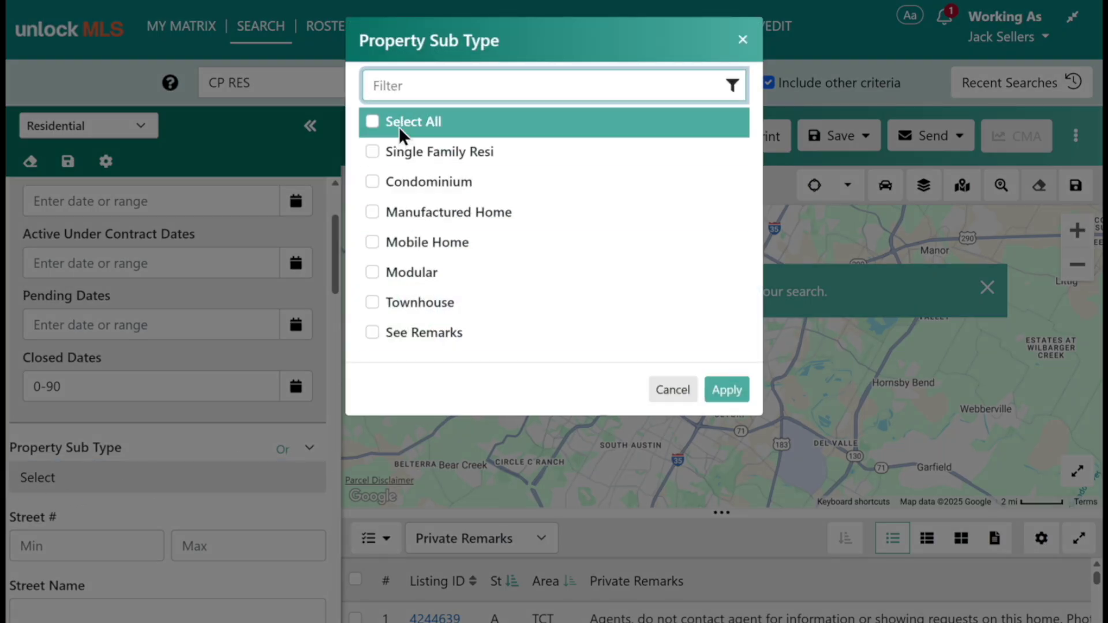
Limit the property sub type to Single Family Resi and review the filter panel.
{"action": "left_click", "coordinate": [371, 152]}
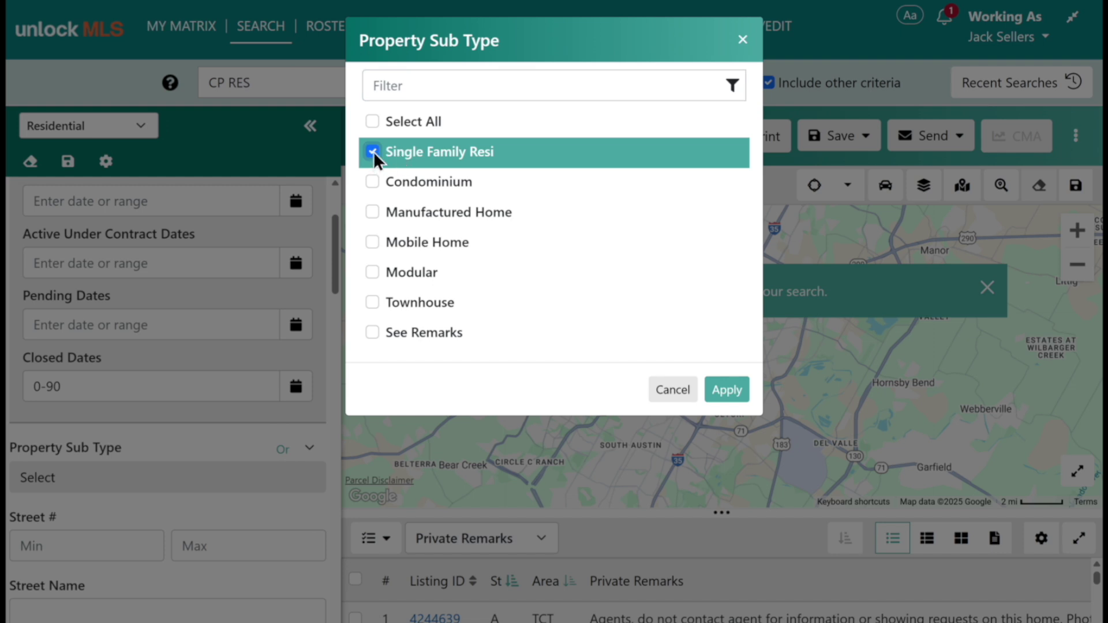
{"action": "left_click", "coordinate": [726, 391]}
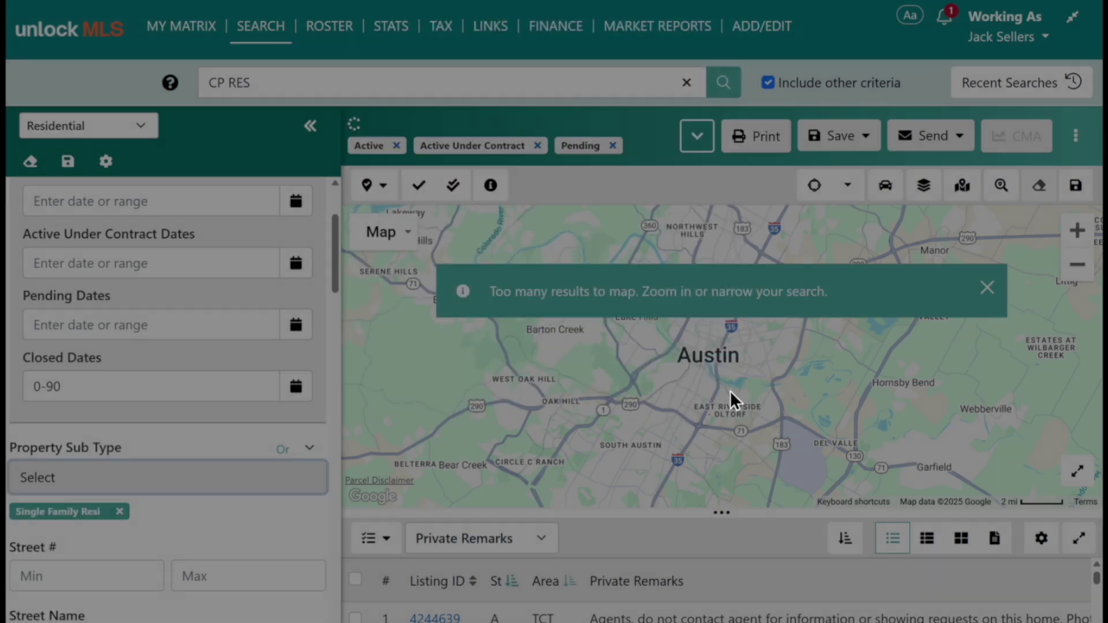
{"action": "scroll", "coordinate": [147, 433], "scroll_direction": "down", "scroll_amount": 5}
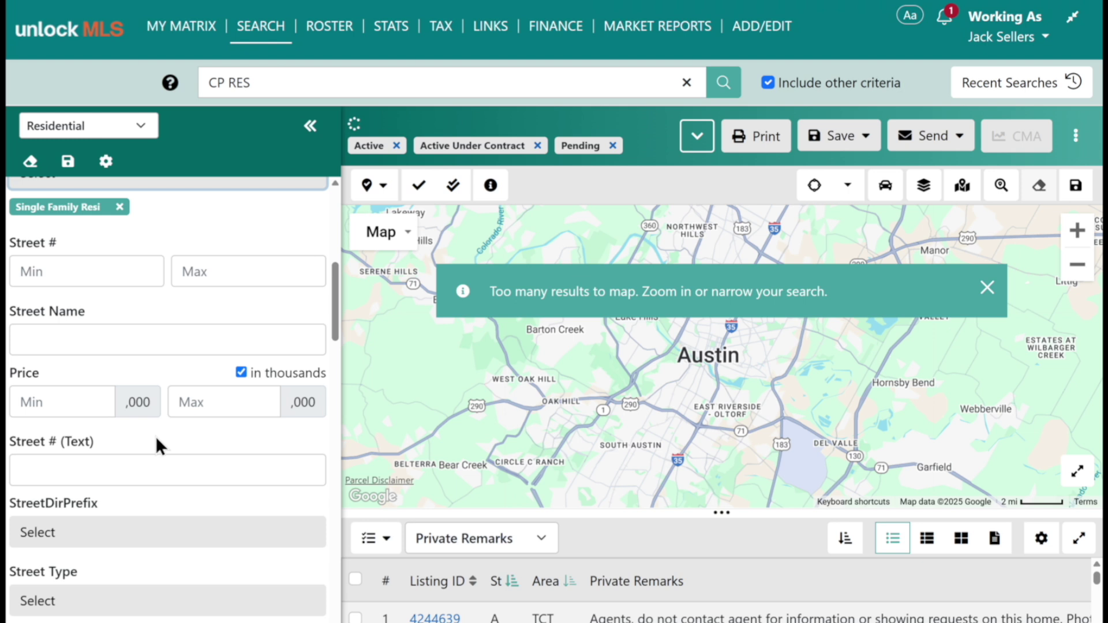
{"action": "scroll", "coordinate": [144, 300], "scroll_direction": "down", "scroll_amount": 3}
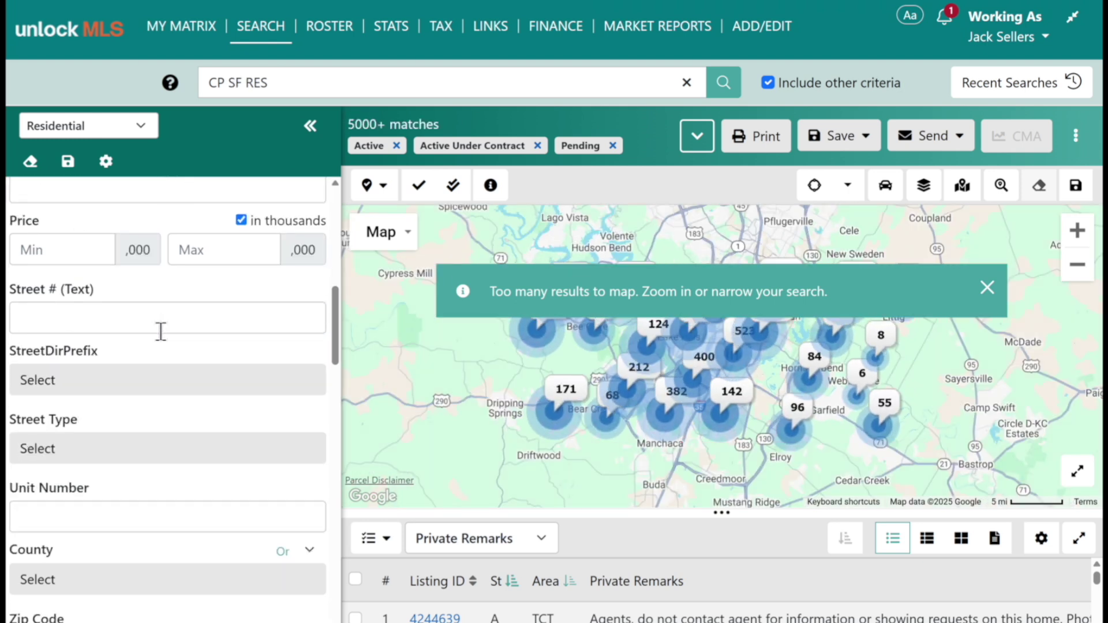
{"action": "scroll", "coordinate": [140, 378], "scroll_direction": "down", "scroll_amount": 2}
{"action": "scroll", "coordinate": [150, 378], "scroll_direction": "down", "scroll_amount": 2}
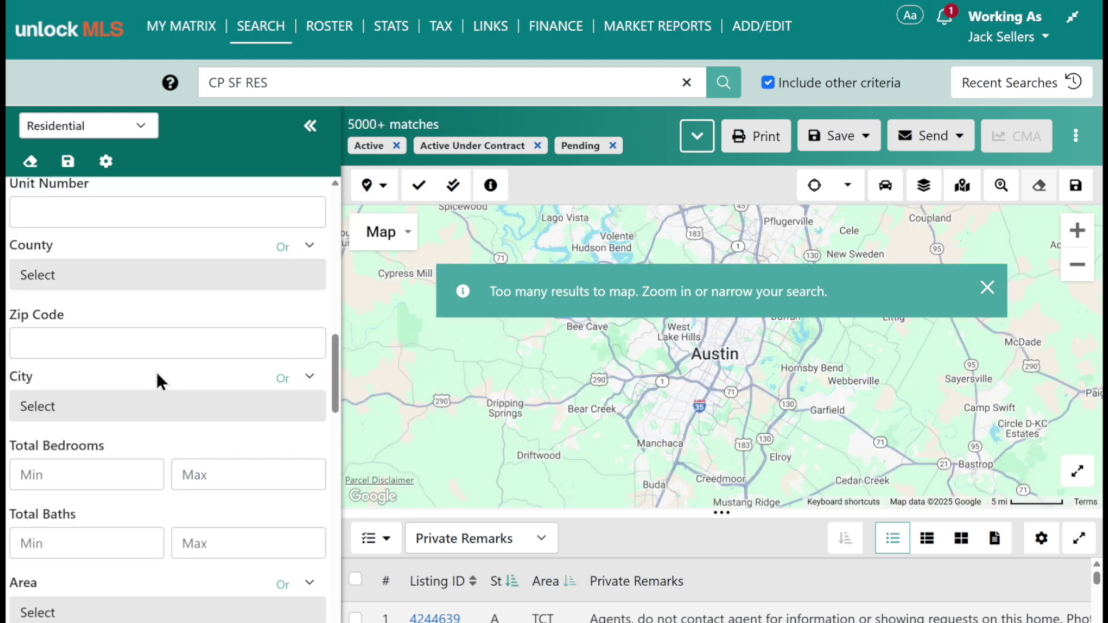
{"action": "scroll", "coordinate": [178, 386], "scroll_direction": "down", "scroll_amount": 2}
{"action": "scroll", "coordinate": [178, 404], "scroll_direction": "up", "scroll_amount": 10}
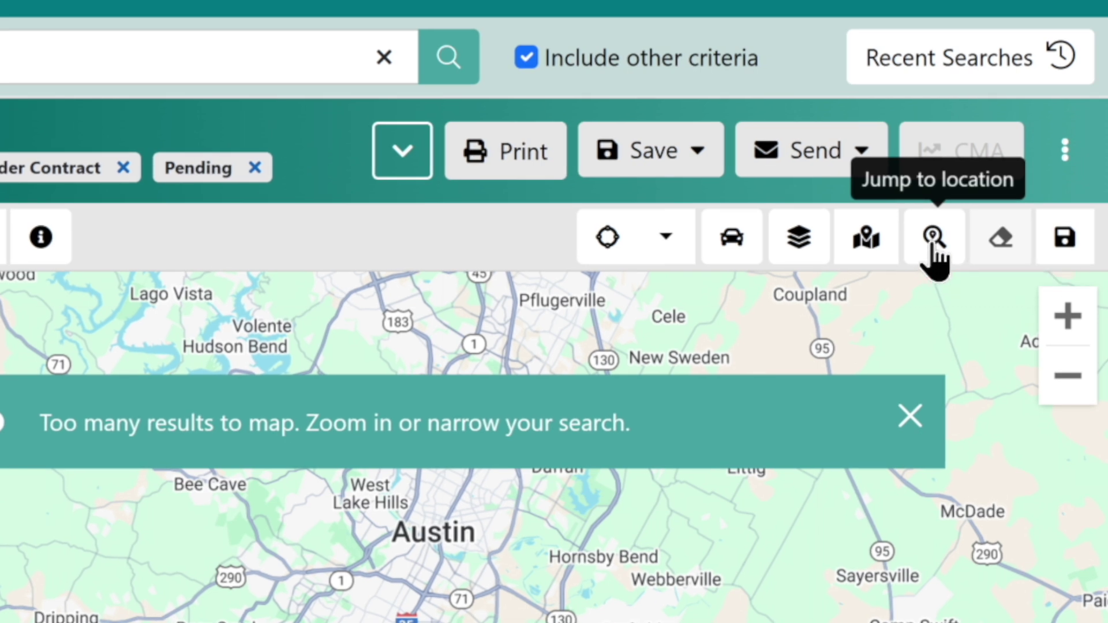
{"action": "left_click", "coordinate": [931, 243]}
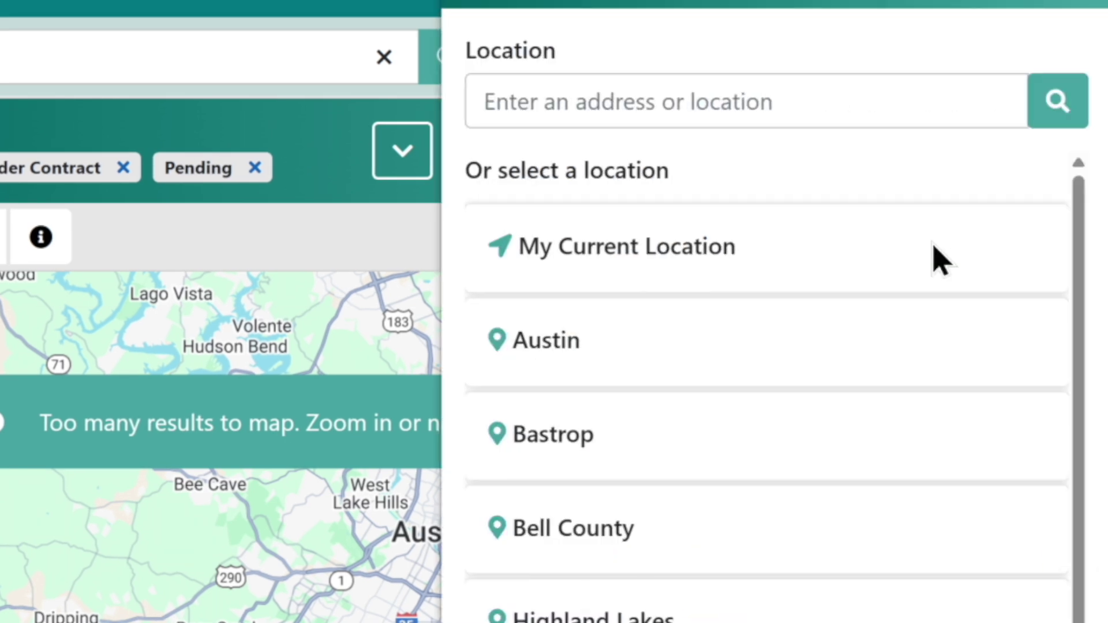
{"action": "left_click", "coordinate": [571, 103]}
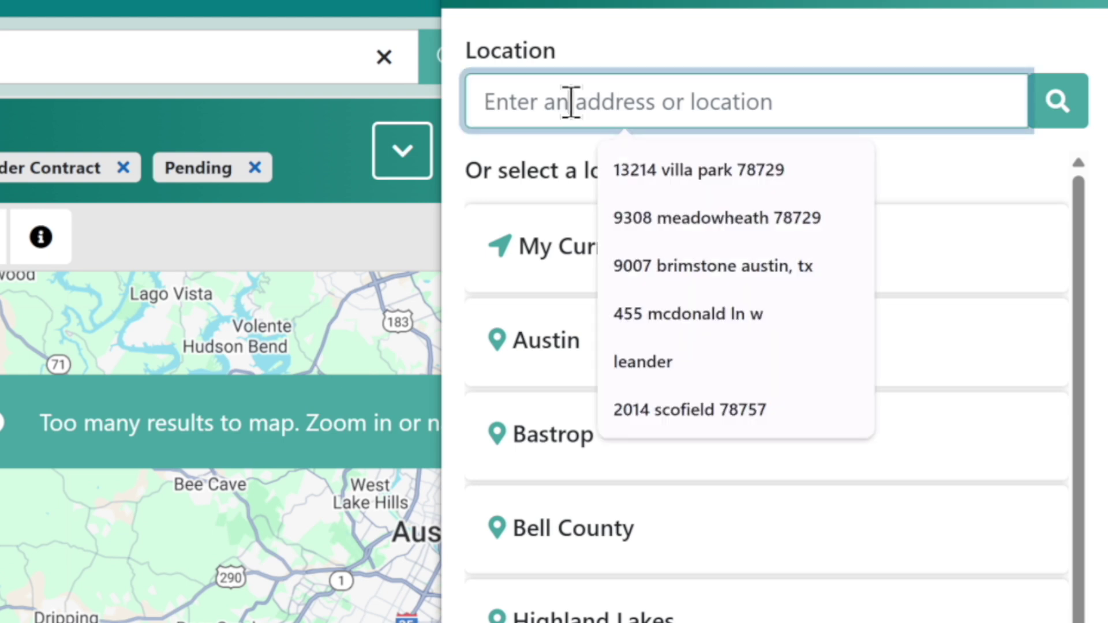
{"action": "left_click", "coordinate": [644, 272]}
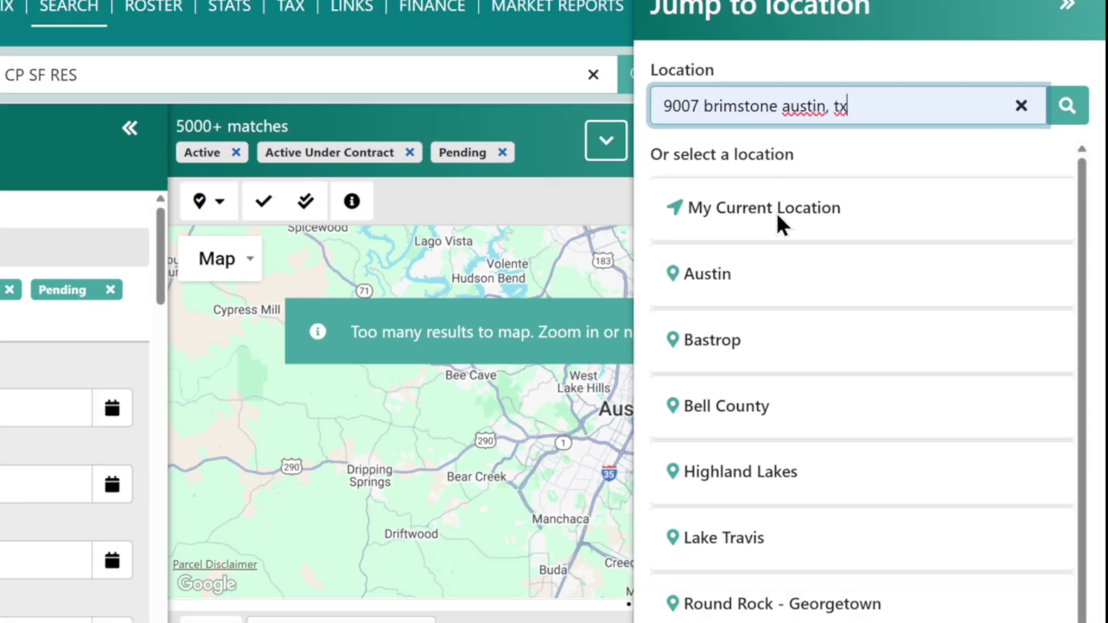
{"action": "key", "text": "Return"}
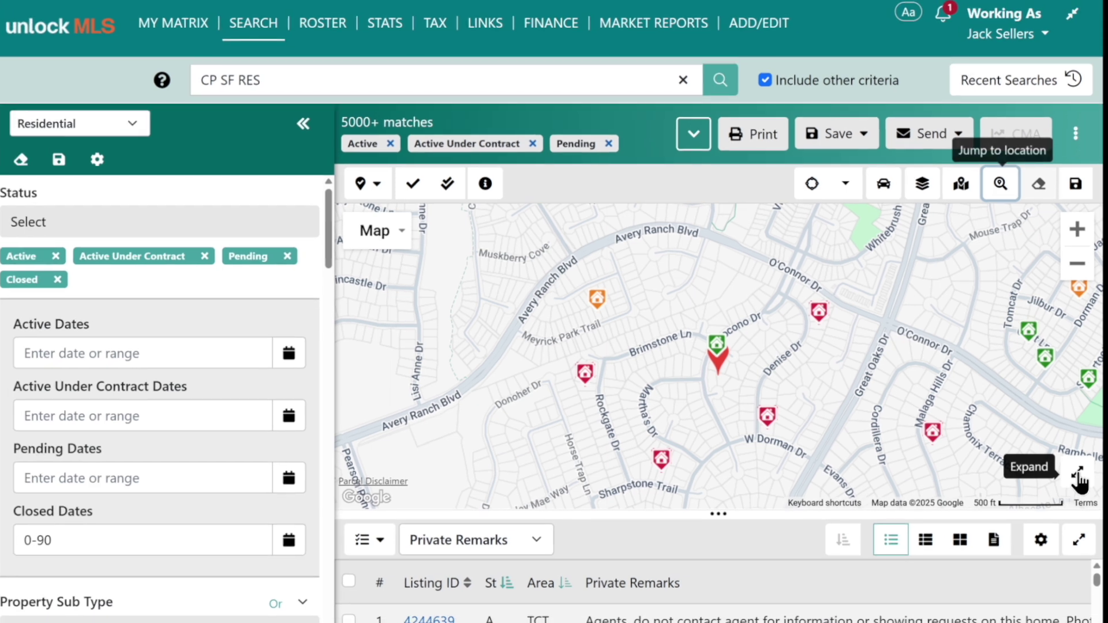
{"action": "left_click", "coordinate": [1070, 551]}
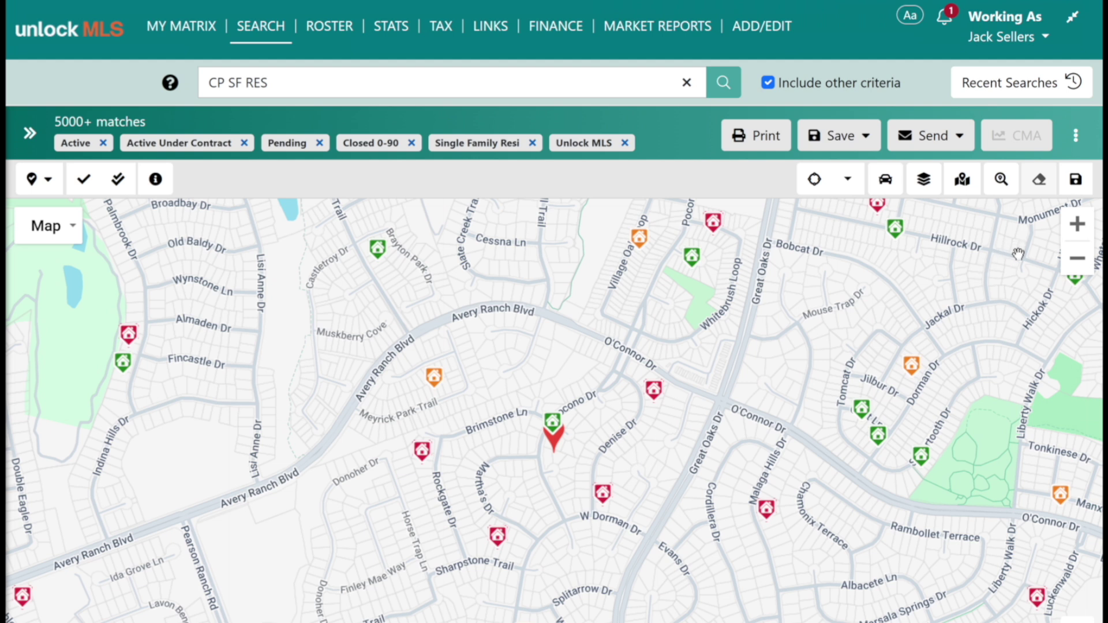
Draw a trial radius circle around the Brimstone pin, clear it, and dismiss the results notice.
{"action": "left_click", "coordinate": [1076, 262]}
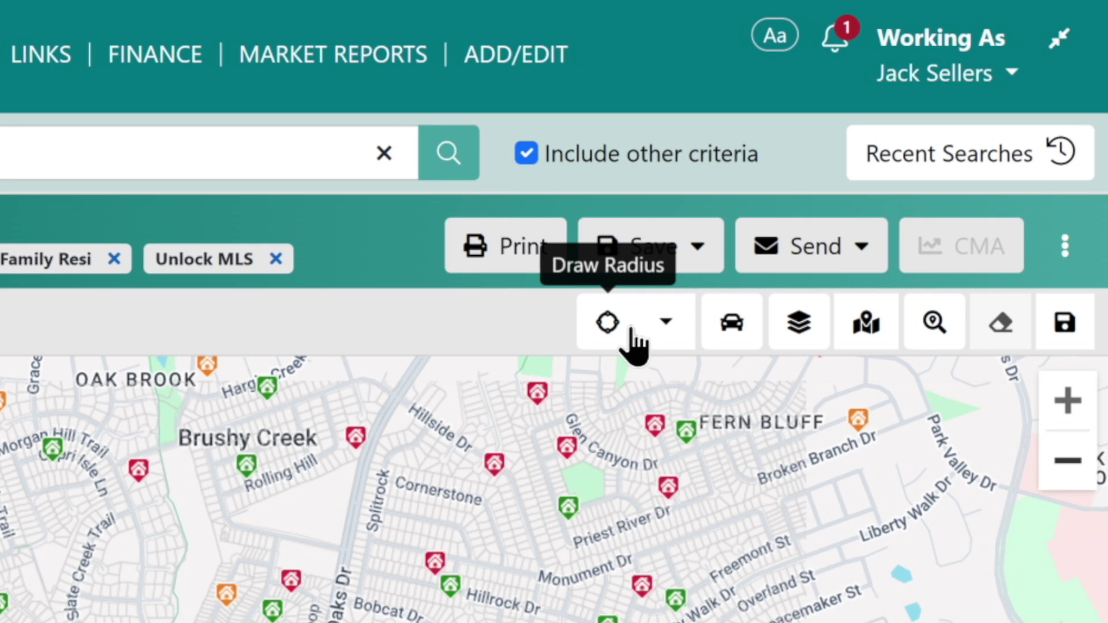
{"action": "left_click", "coordinate": [664, 334]}
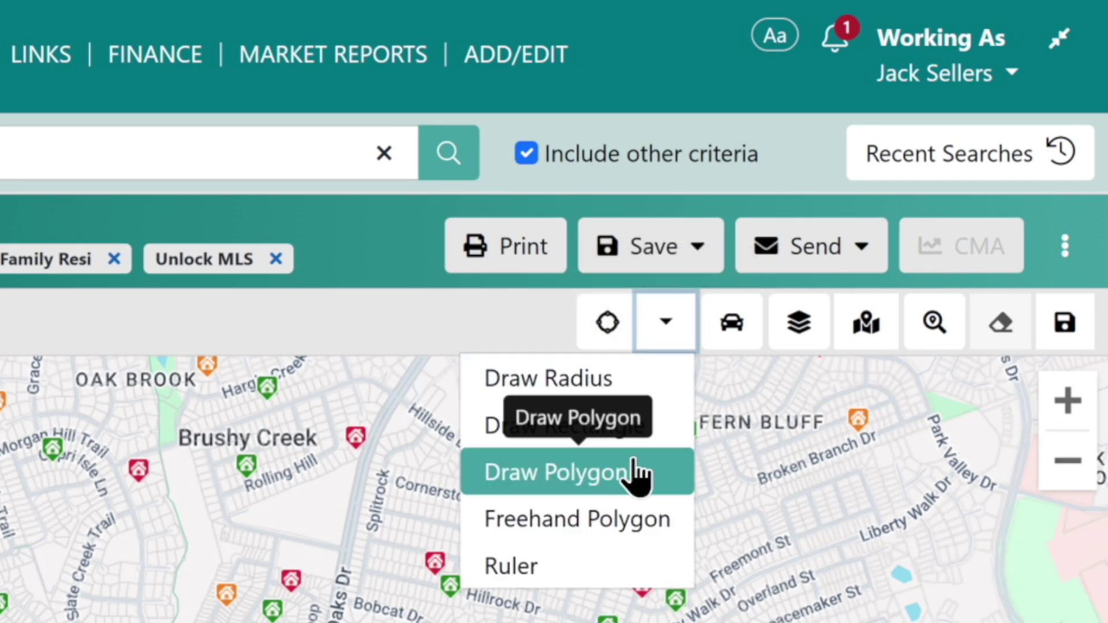
{"action": "left_click", "coordinate": [614, 392]}
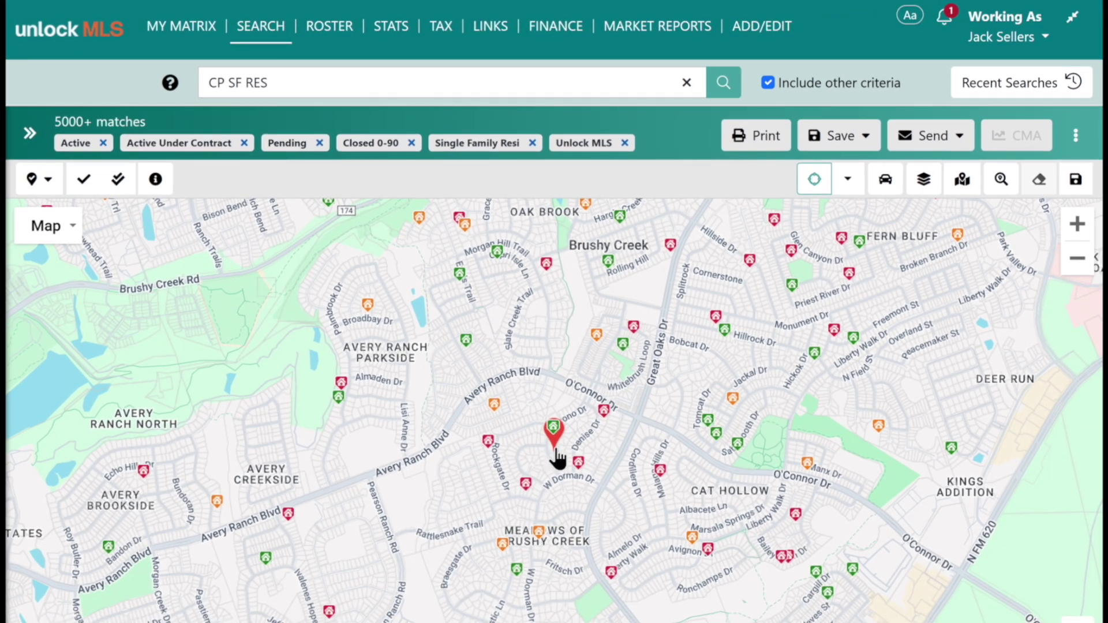
{"action": "mouse_move", "coordinate": [554, 445]}
{"action": "left_mouse_down"}
{"action": "mouse_move", "coordinate": [716, 447]}
{"action": "mouse_move", "coordinate": [754, 460]}
{"action": "mouse_move", "coordinate": [737, 456]}
{"action": "left_mouse_up"}
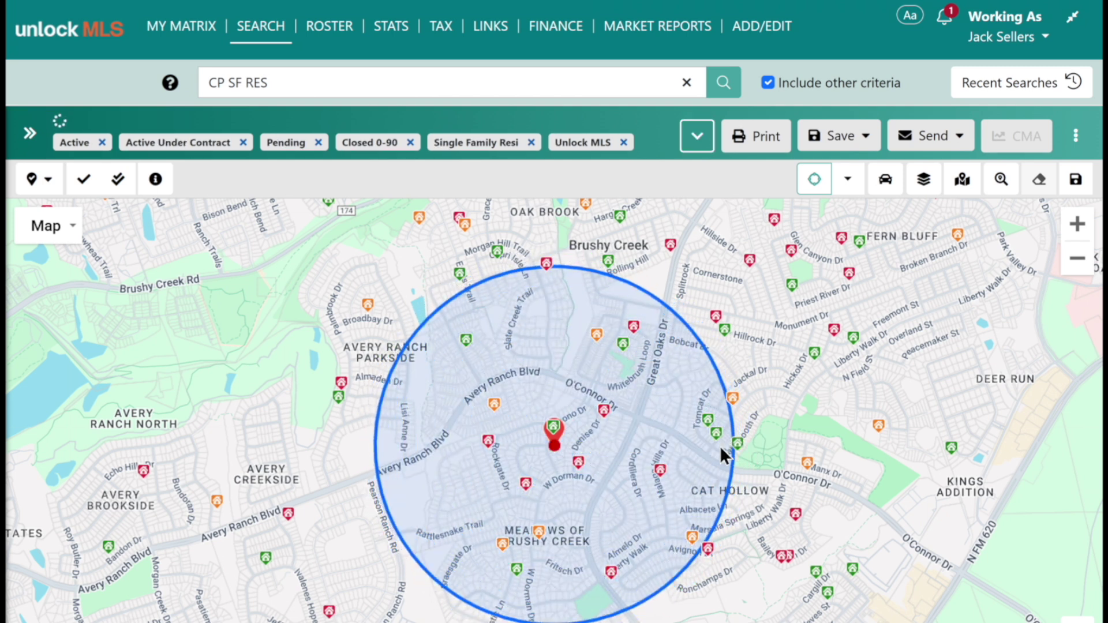
{"action": "left_click", "coordinate": [1039, 182]}
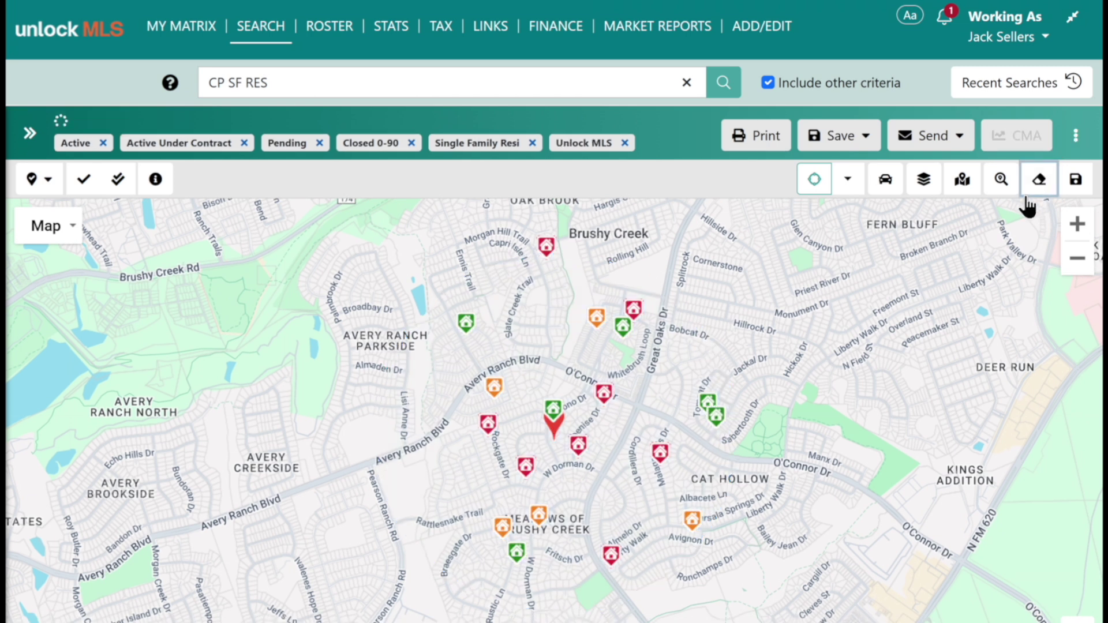
{"action": "scroll", "coordinate": [618, 433], "scroll_direction": "down", "scroll_amount": 1}
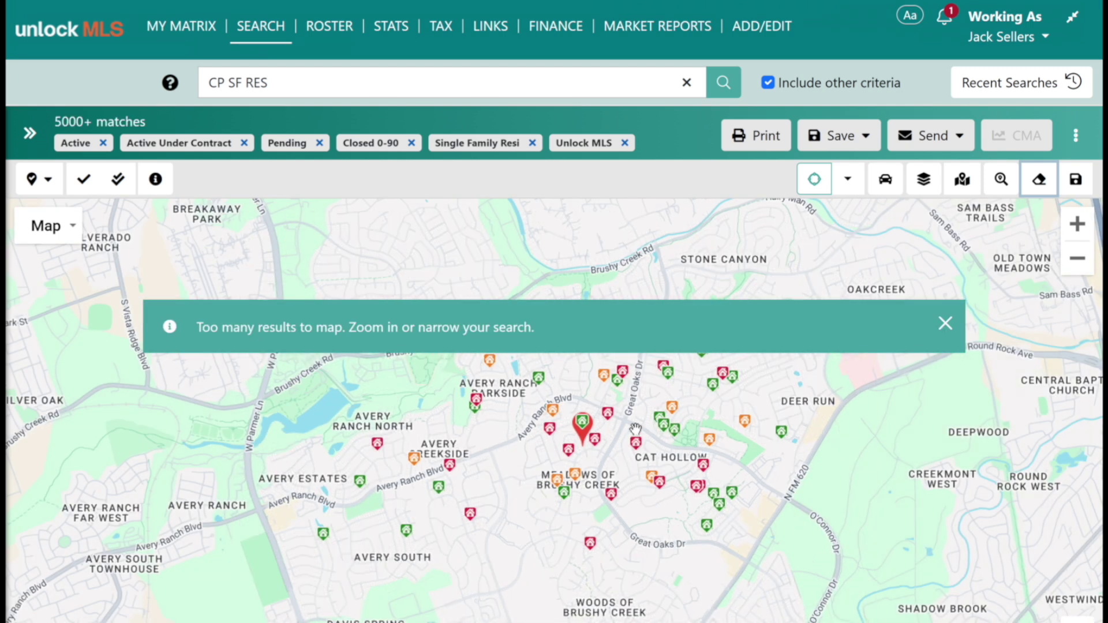
{"action": "left_click", "coordinate": [944, 324]}
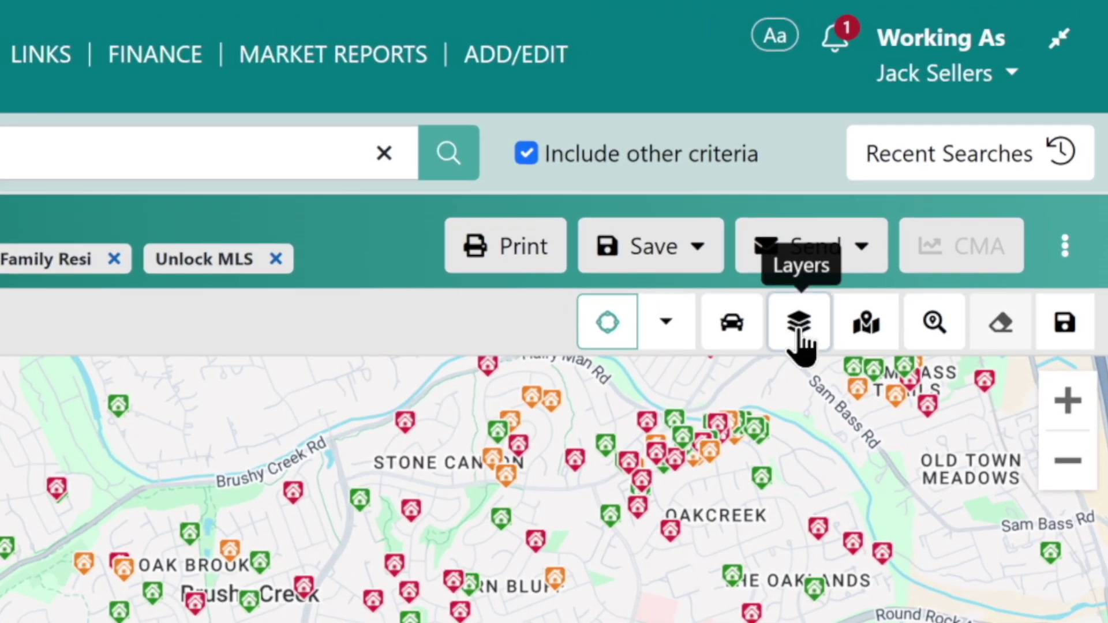
Turn on the Neighborhood boundaries layer, then close the layers list.
{"action": "left_click", "coordinate": [801, 337]}
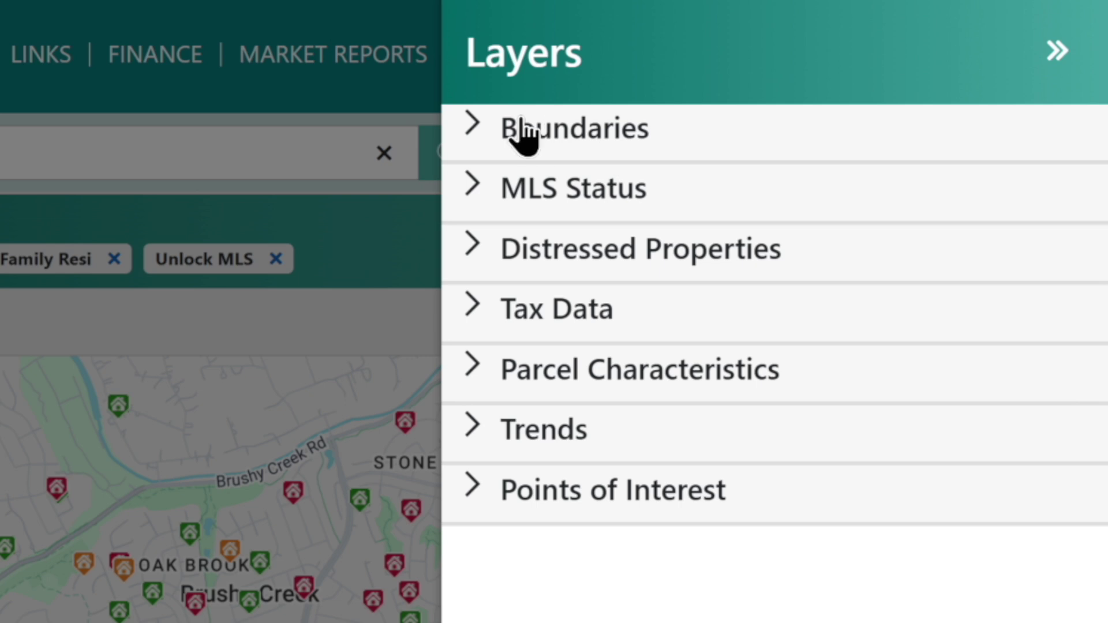
{"action": "left_click", "coordinate": [479, 141]}
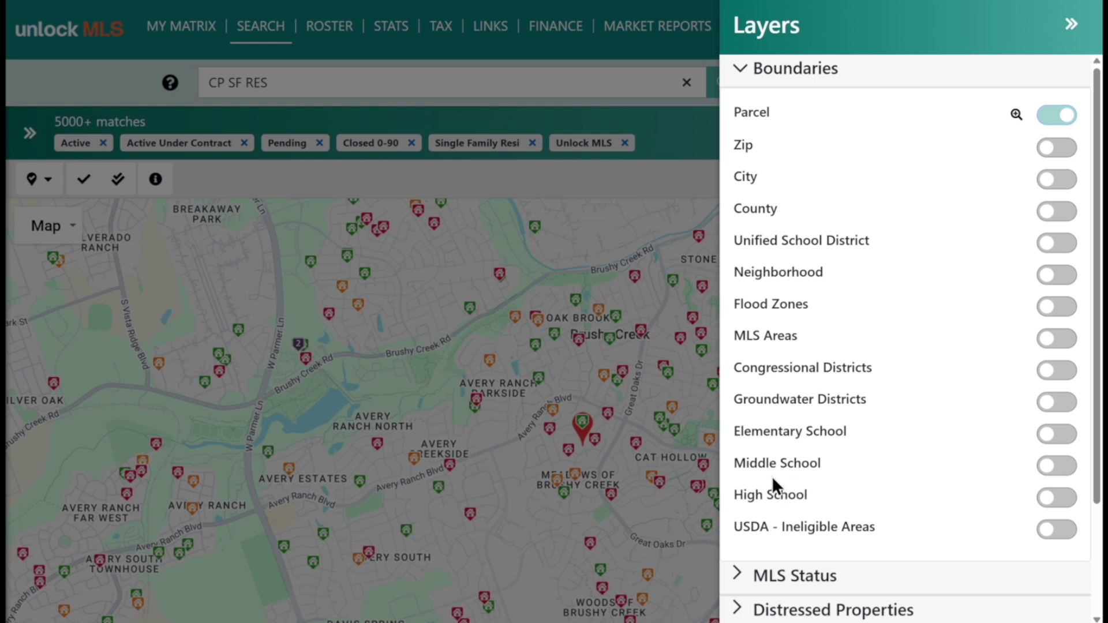
{"action": "scroll", "coordinate": [784, 277], "scroll_direction": "down", "scroll_amount": 2}
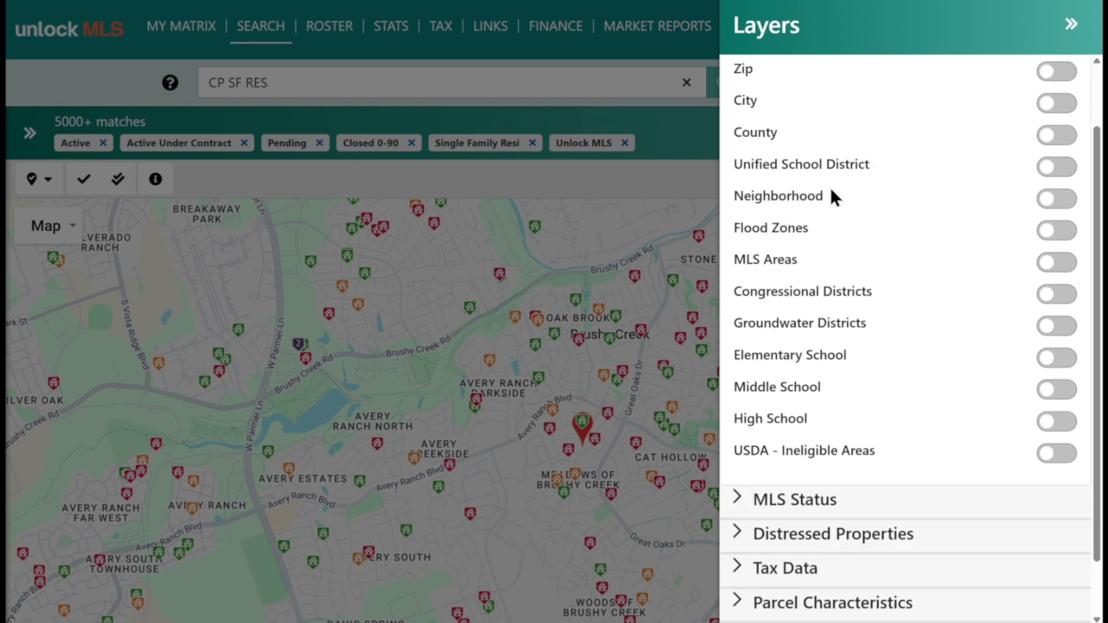
{"action": "left_click", "coordinate": [1049, 199]}
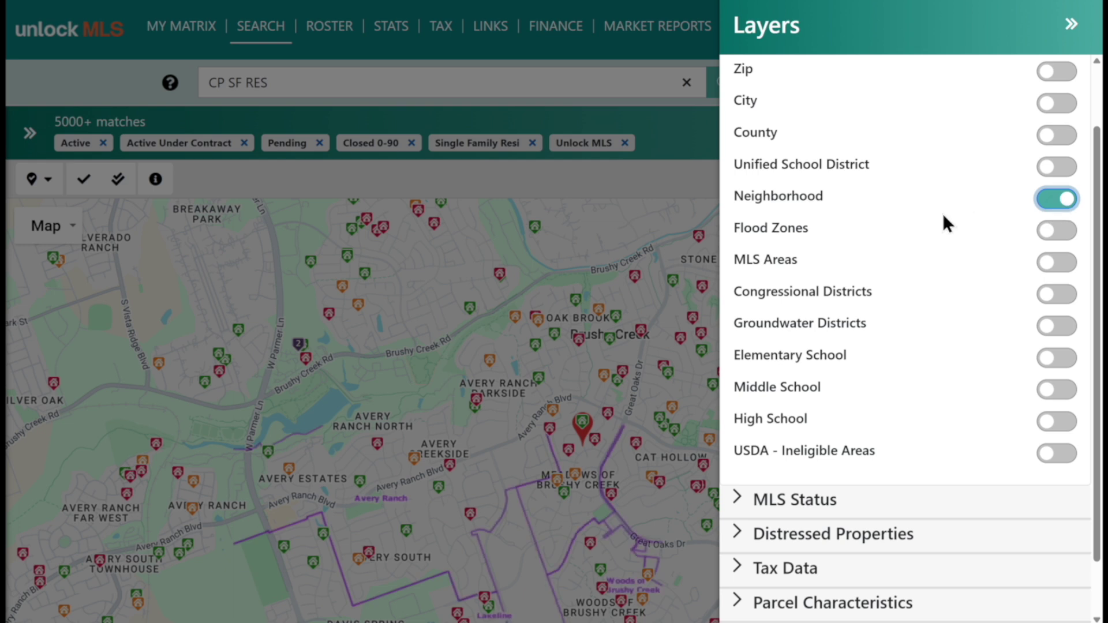
{"action": "left_click", "coordinate": [1070, 30]}
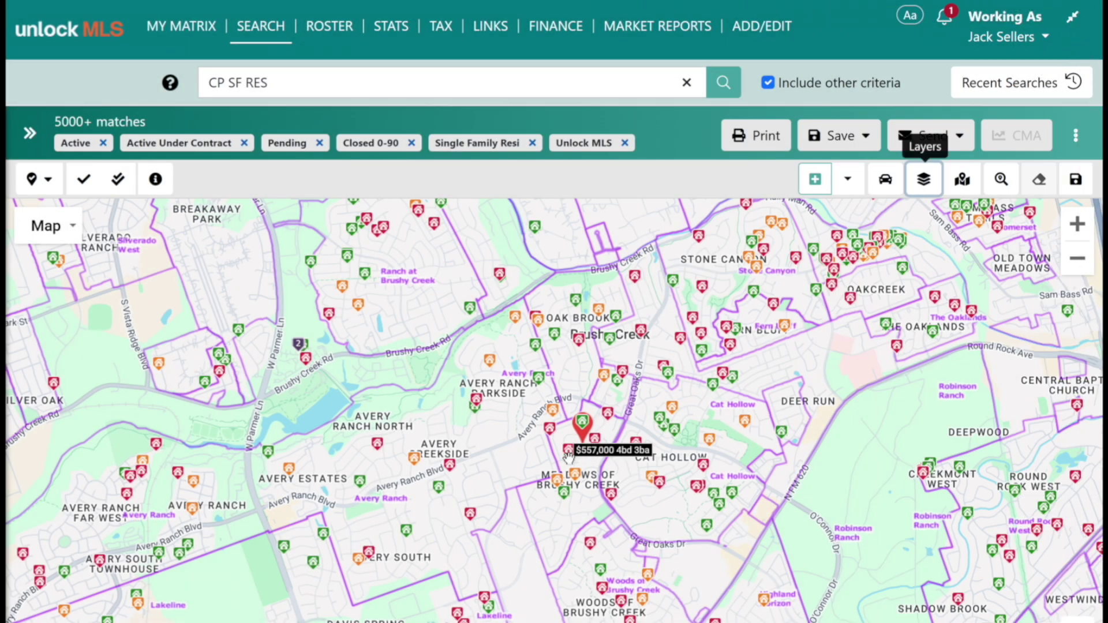
{"action": "mouse_move", "coordinate": [704, 467]}
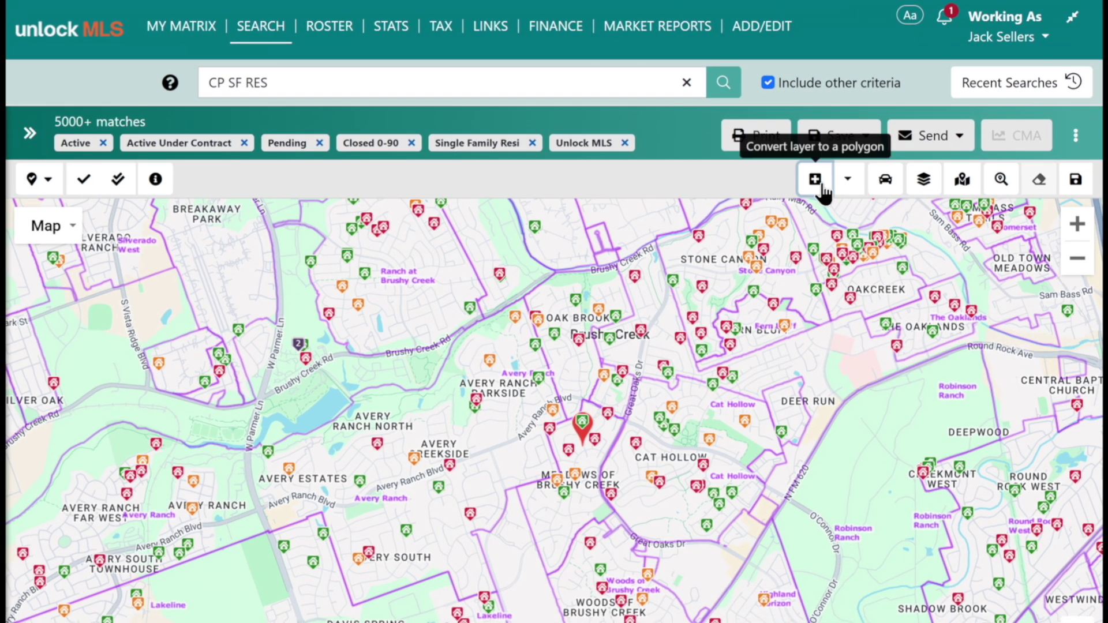
Convert the Meadows of Brushy Creek and Cat Hollow outlines into search areas.
{"action": "left_click", "coordinate": [818, 183]}
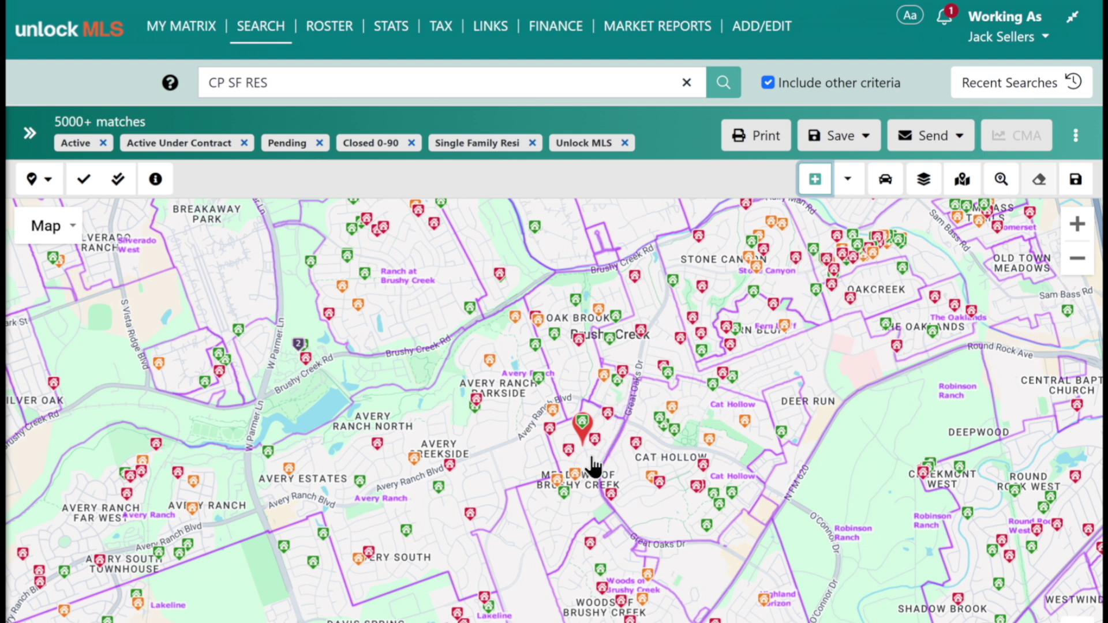
{"action": "left_click_drag", "start_coordinate": [547, 574], "coordinate": [596, 428]}
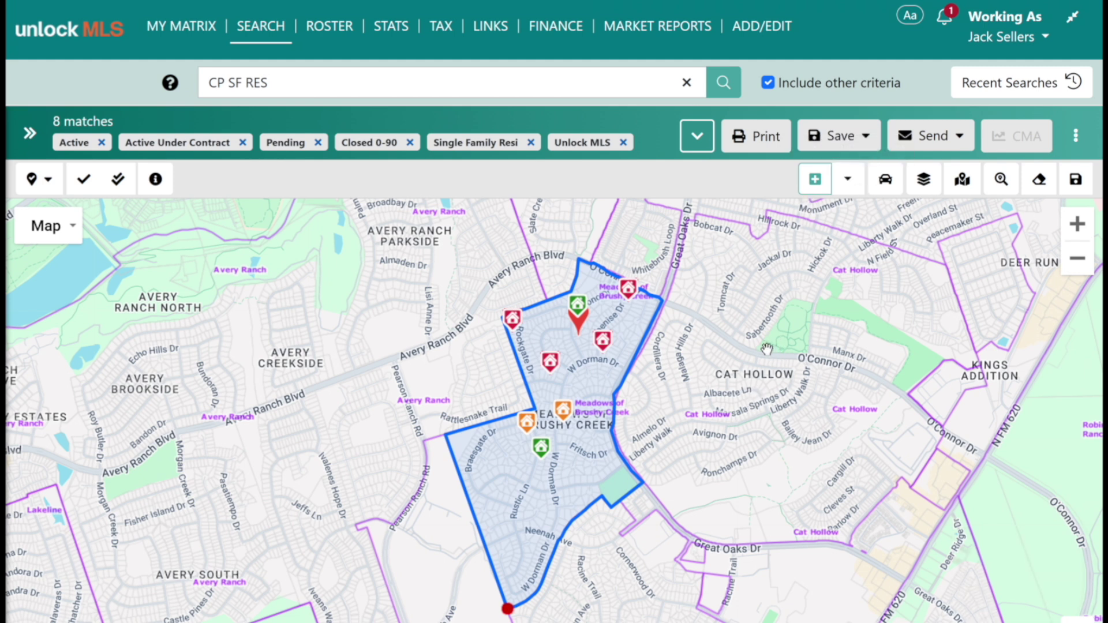
{"action": "left_click", "coordinate": [786, 347]}
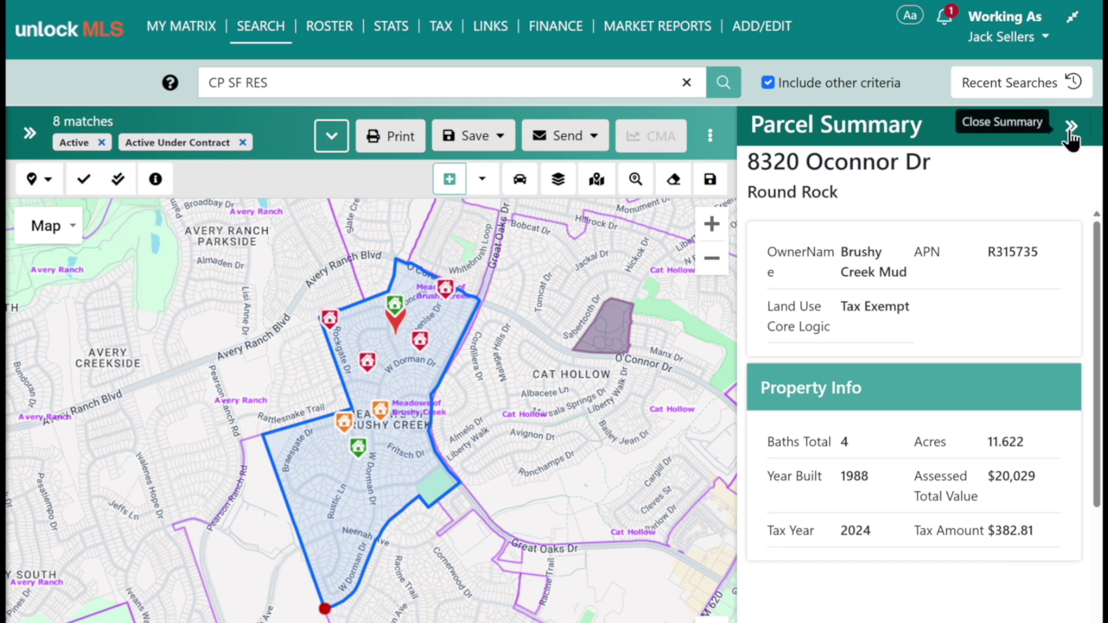
{"action": "left_click", "coordinate": [1071, 138]}
{"action": "left_click", "coordinate": [816, 184]}
{"action": "left_click", "coordinate": [772, 372]}
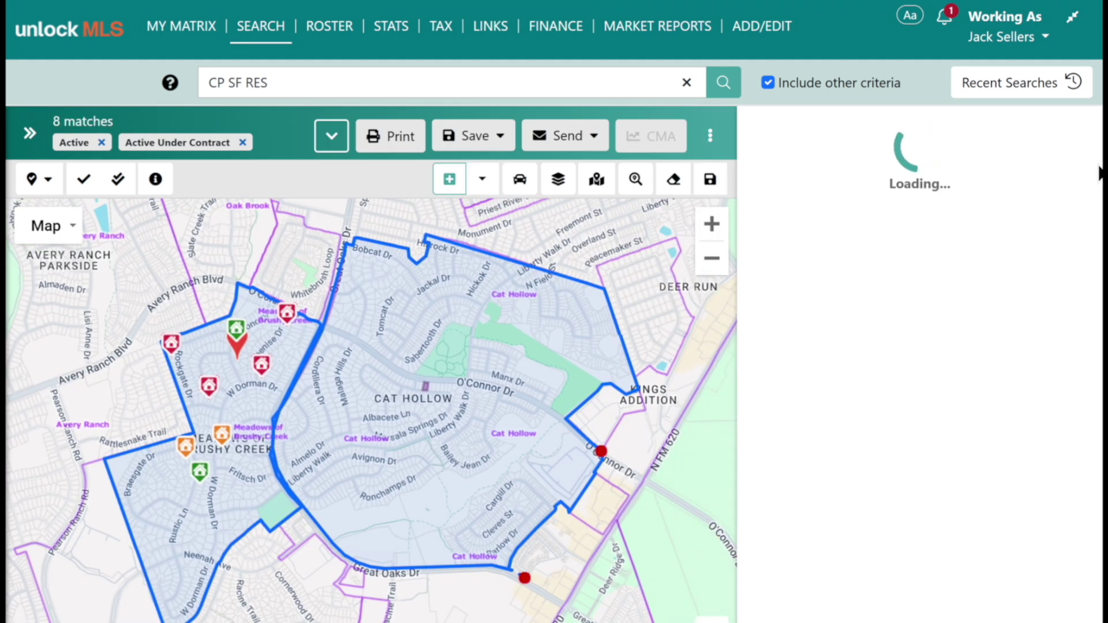
Shrink the map so the 26 matching results show beneath it.
{"action": "left_click", "coordinate": [712, 619]}
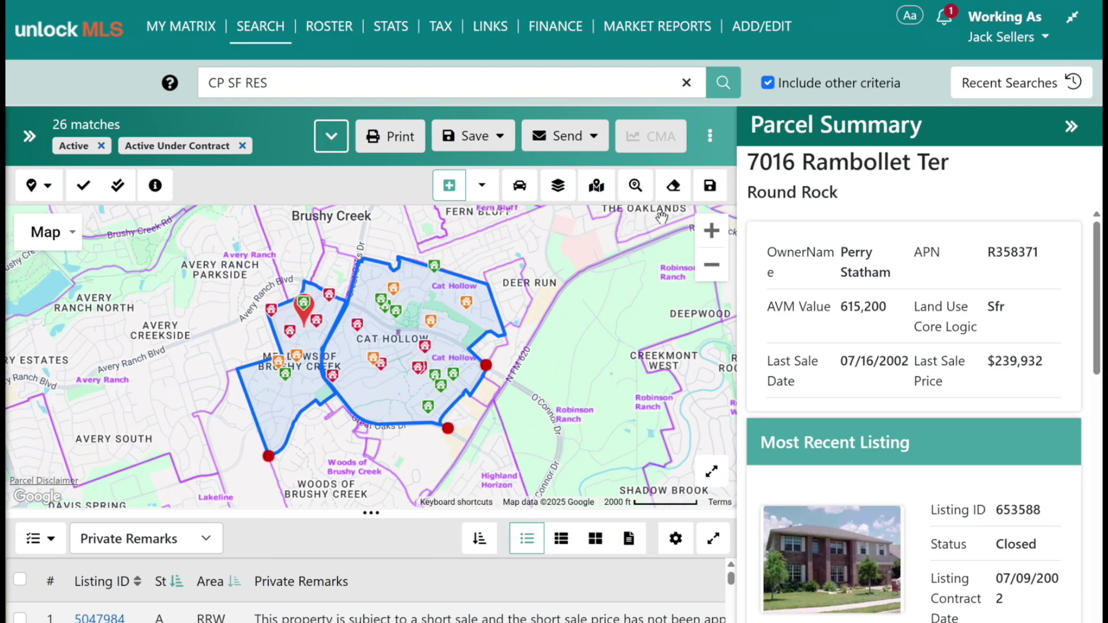
{"action": "left_click", "coordinate": [1072, 131]}
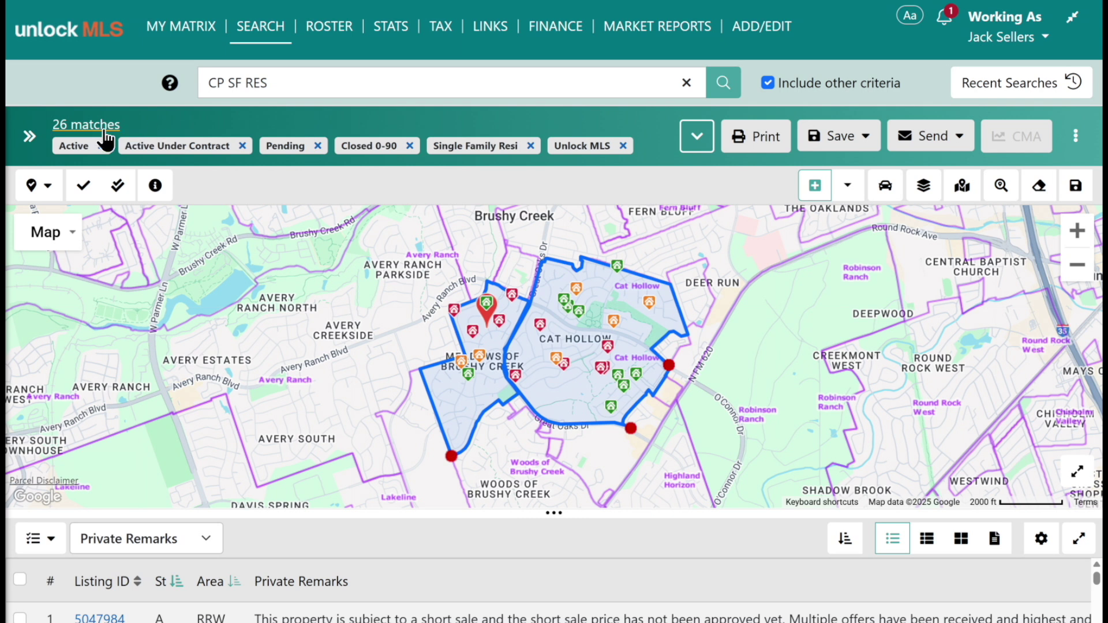
{"action": "left_click", "coordinate": [452, 454]}
{"action": "left_click_drag", "start_coordinate": [552, 513], "coordinate": [552, 457]}
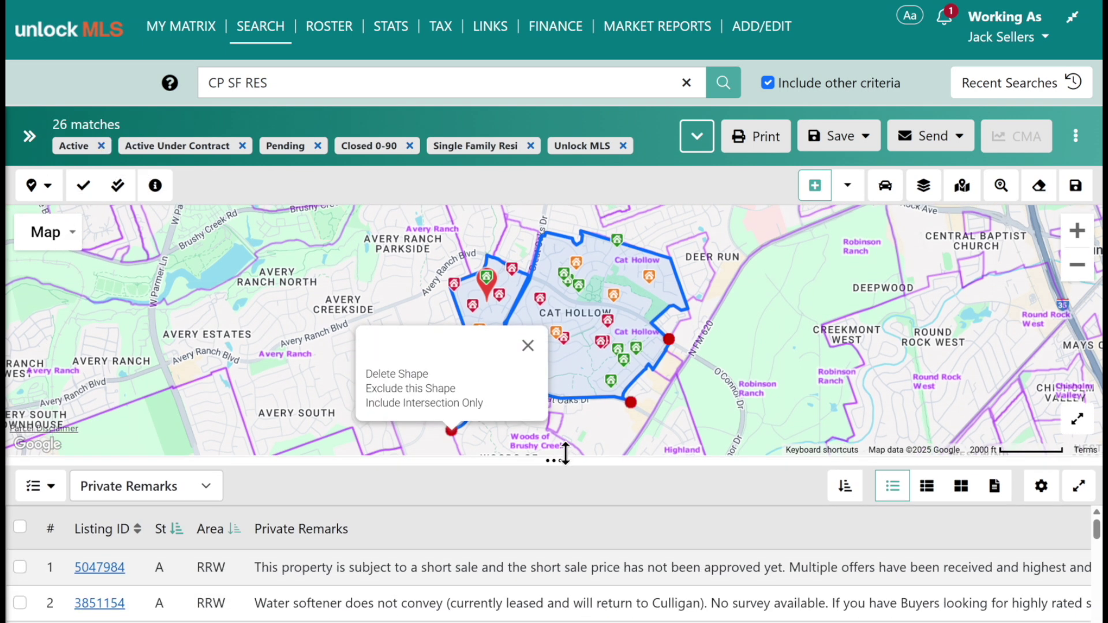
Narrow Closed Dates to 0-45 and select all 19 matching listings.
{"action": "left_click", "coordinate": [29, 136]}
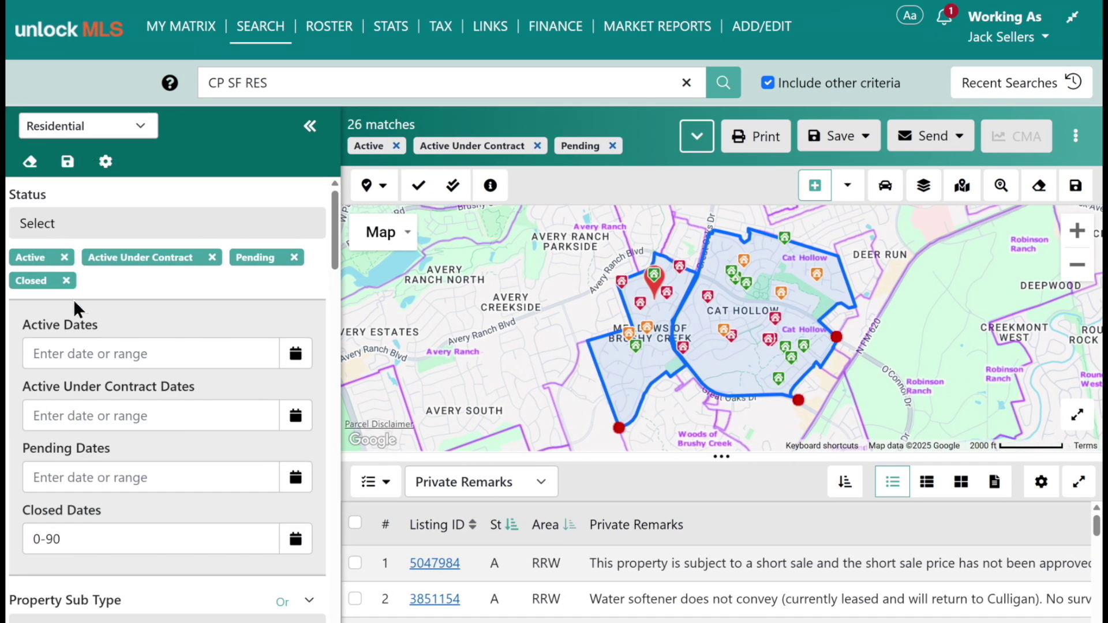
{"action": "left_click", "coordinate": [82, 538]}
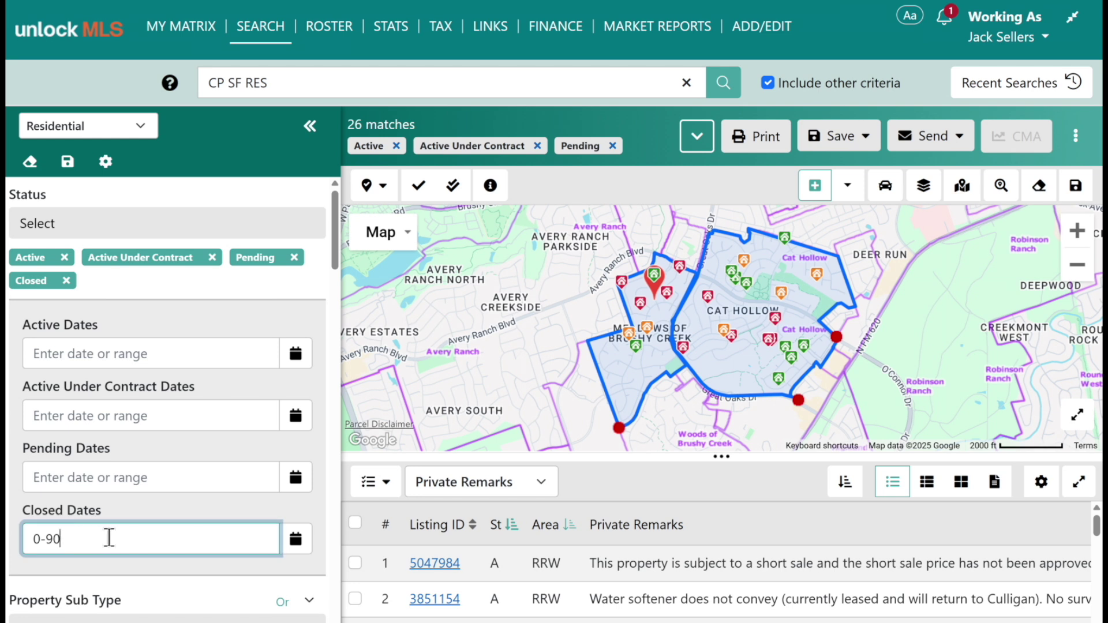
{"action": "key", "text": "BackSpace"}
{"action": "key", "text": "BackSpace"}
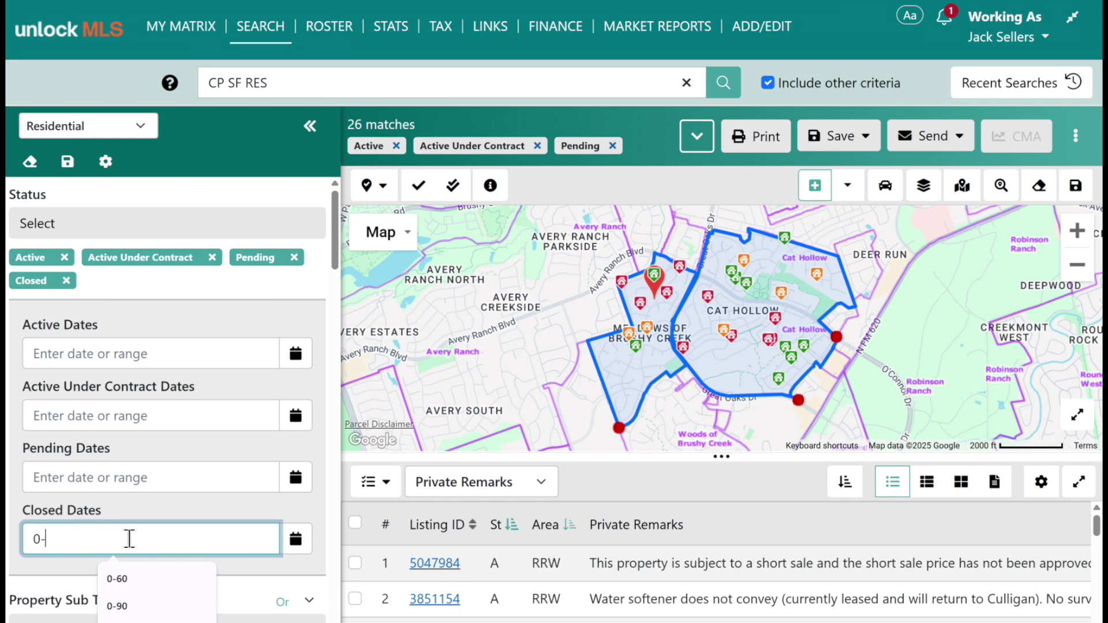
{"action": "type", "text": "45"}
{"action": "key", "text": "Tab"}
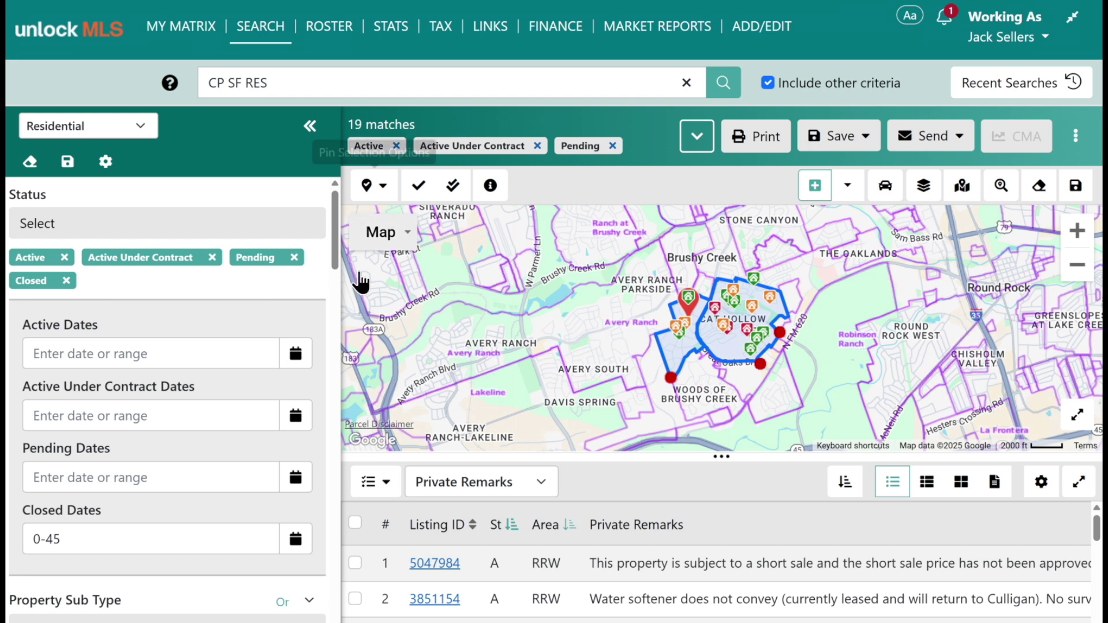
{"action": "left_click", "coordinate": [355, 522]}
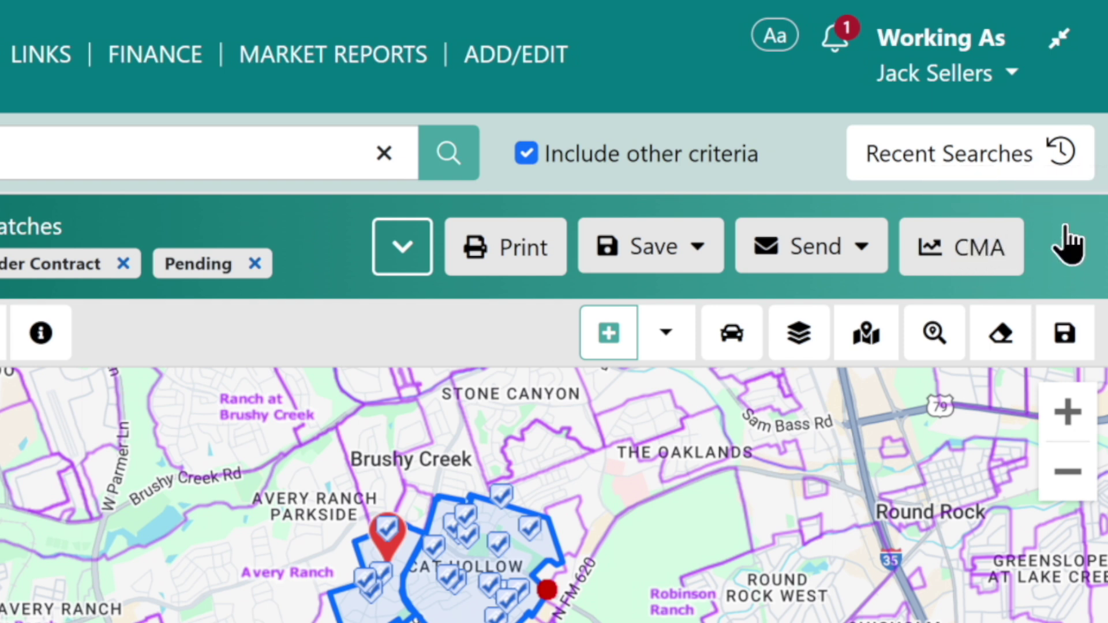
{"action": "left_click", "coordinate": [1064, 249]}
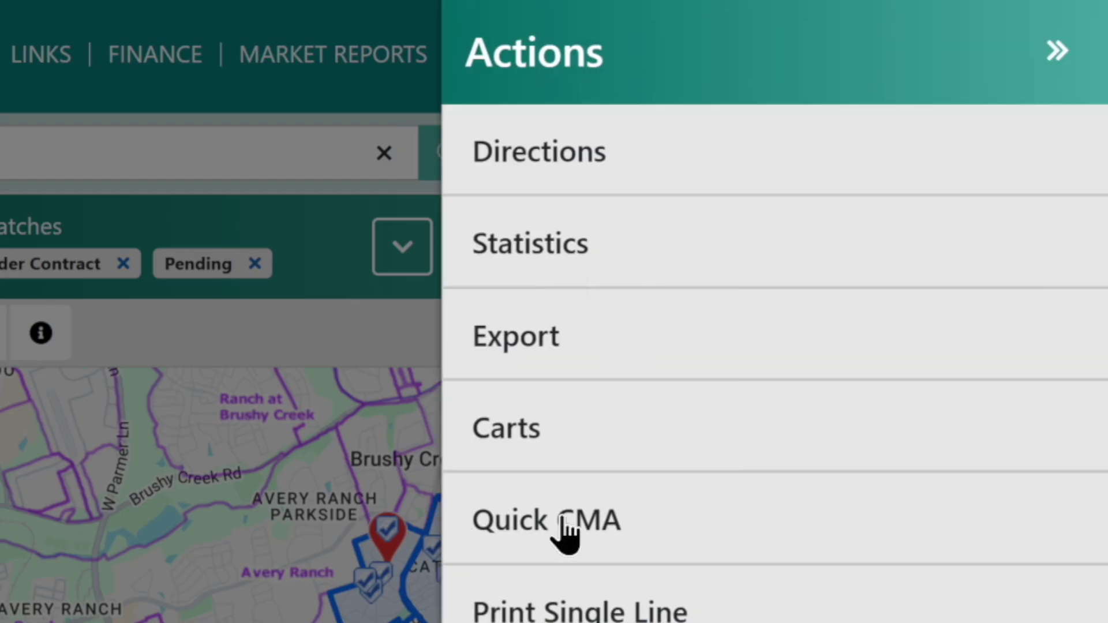
{"action": "left_click", "coordinate": [1057, 53]}
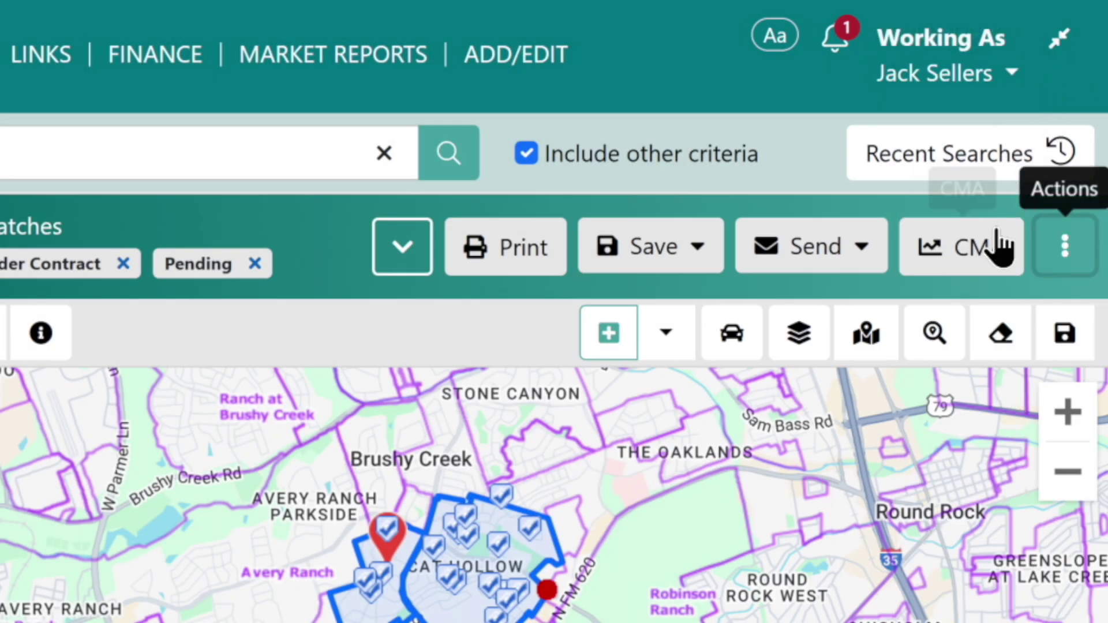
{"action": "left_click", "coordinate": [964, 263]}
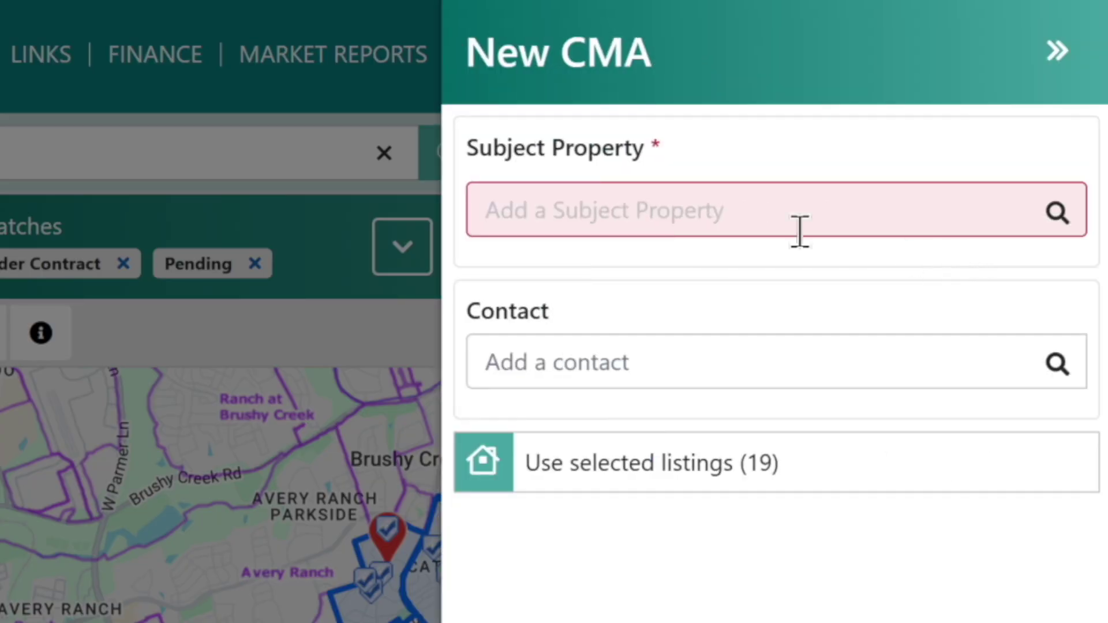
{"action": "left_click", "coordinate": [555, 211]}
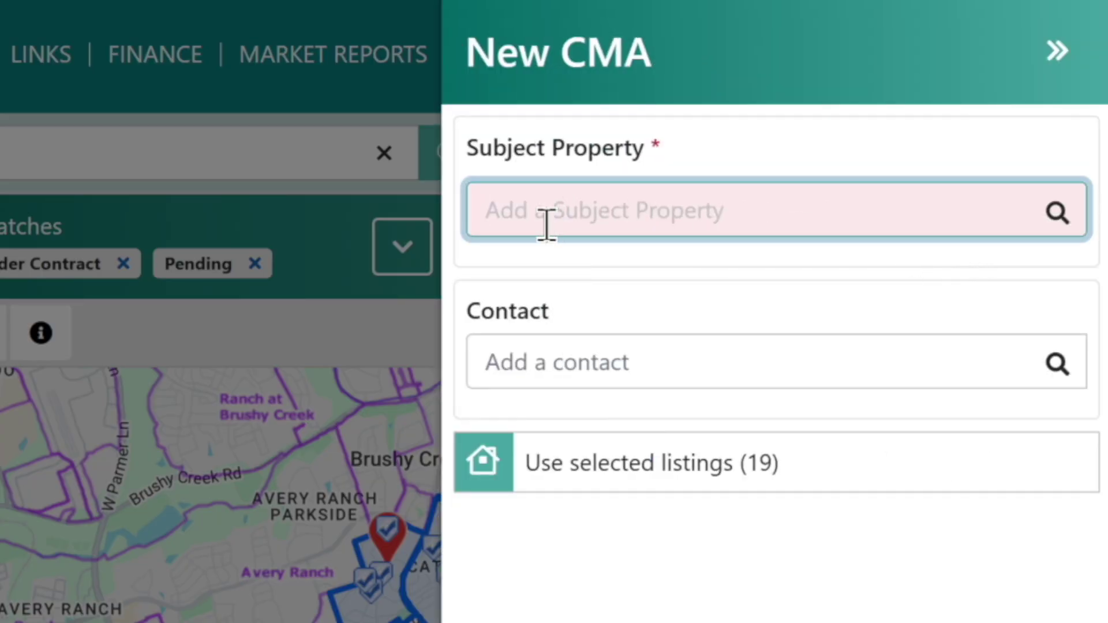
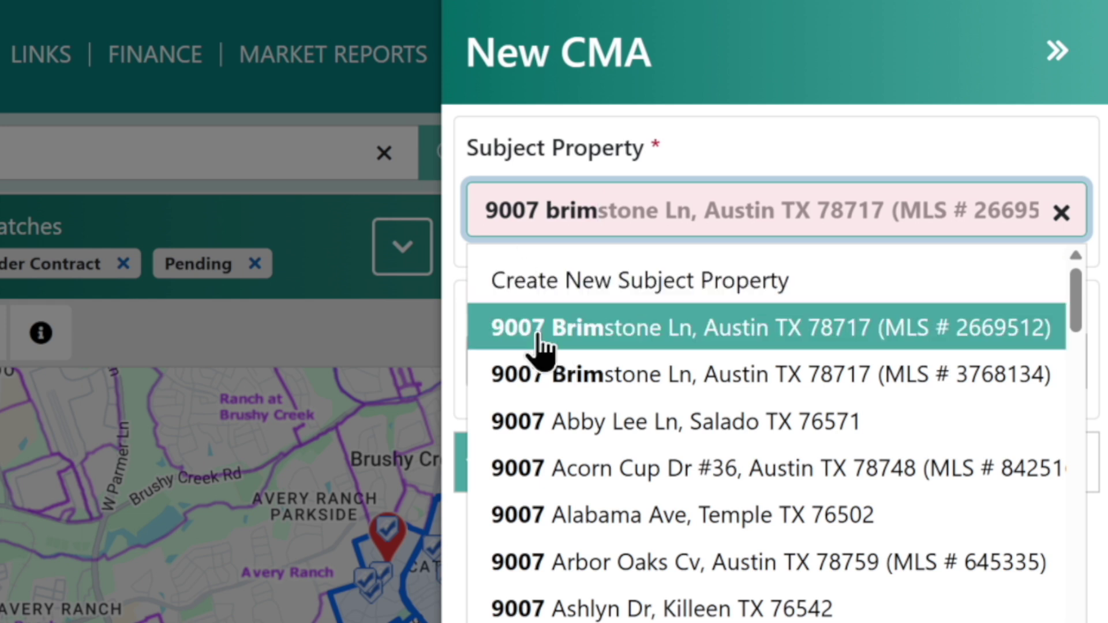
{"action": "left_click", "coordinate": [608, 345]}
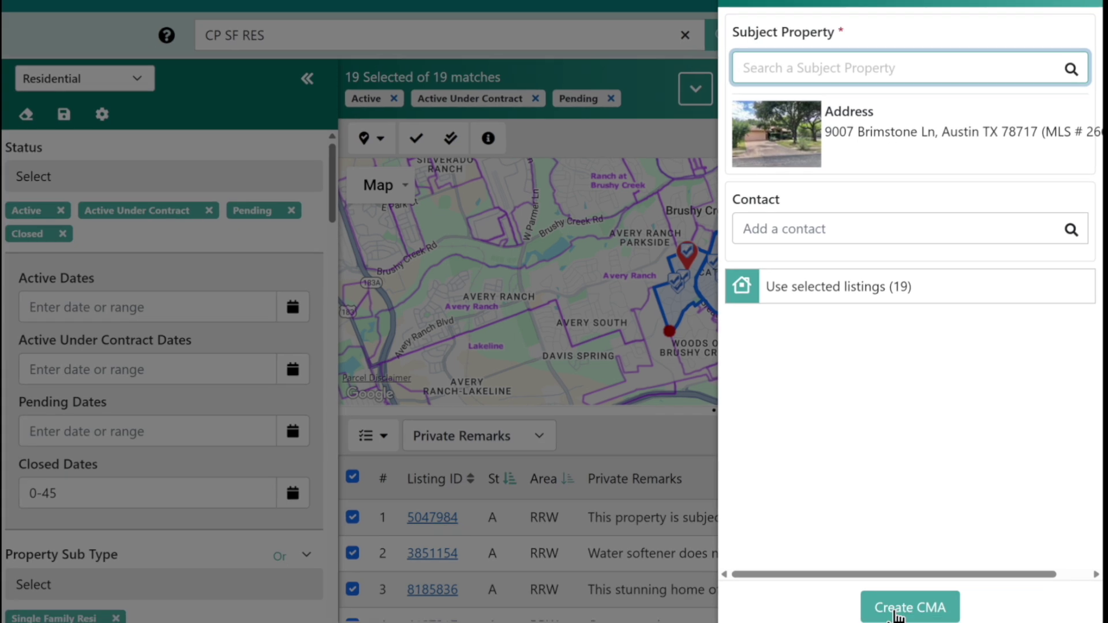
{"action": "left_click", "coordinate": [903, 606]}
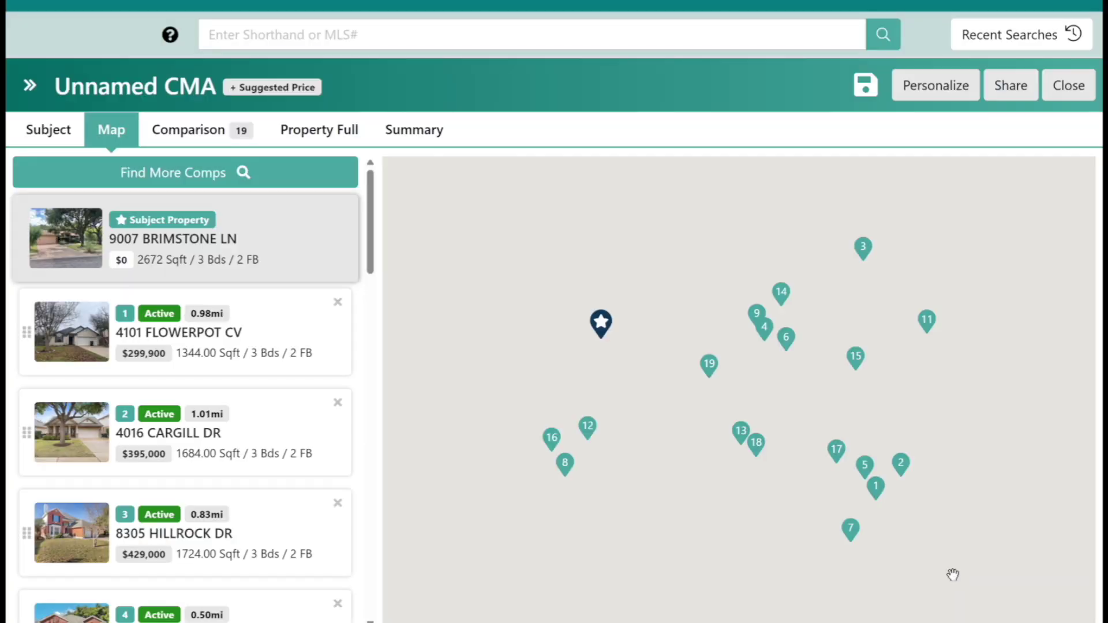
Zoom out on the CMA map to see the 19 comparables around the subject.
{"action": "scroll", "coordinate": [952, 574], "scroll_direction": "down", "scroll_amount": 2}
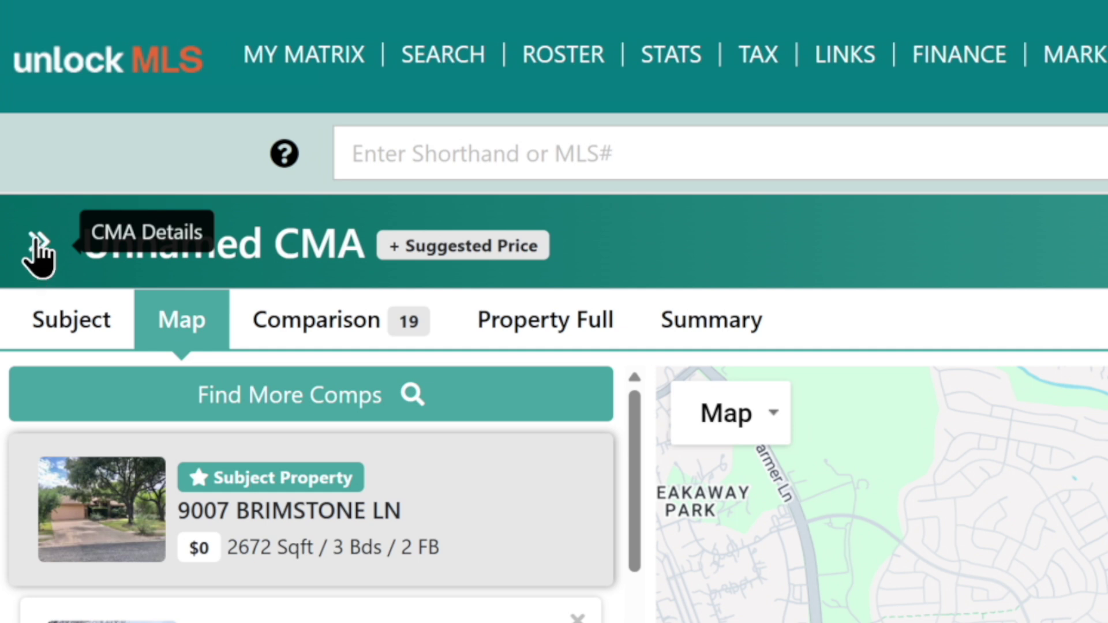
{"action": "left_click", "coordinate": [36, 240]}
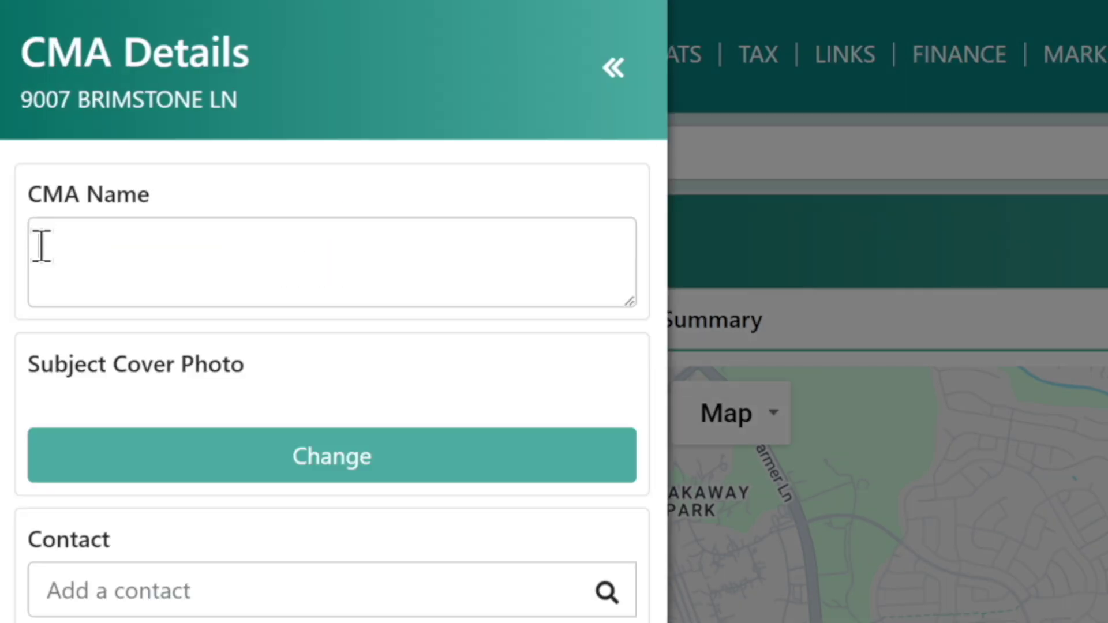
{"action": "left_click", "coordinate": [132, 234]}
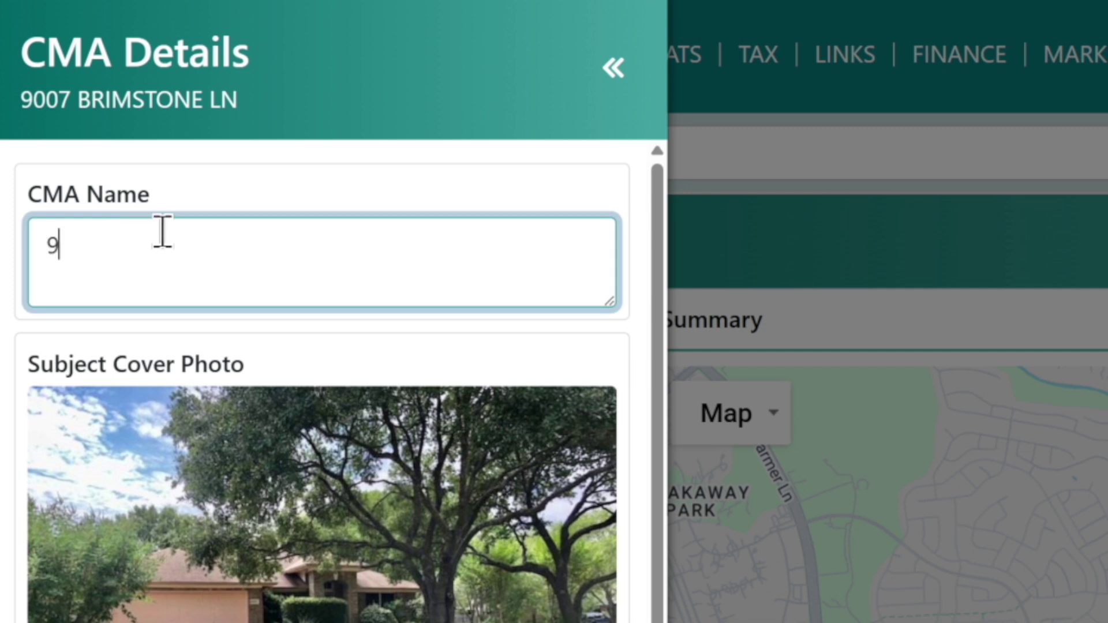
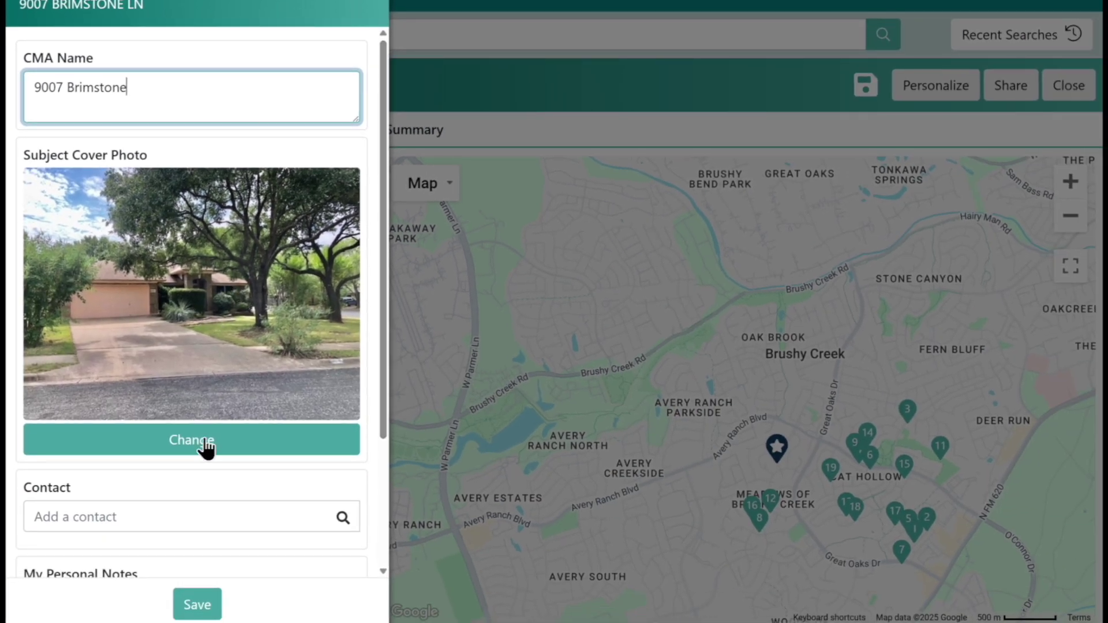
{"action": "scroll", "coordinate": [195, 496], "scroll_direction": "down", "scroll_amount": 3}
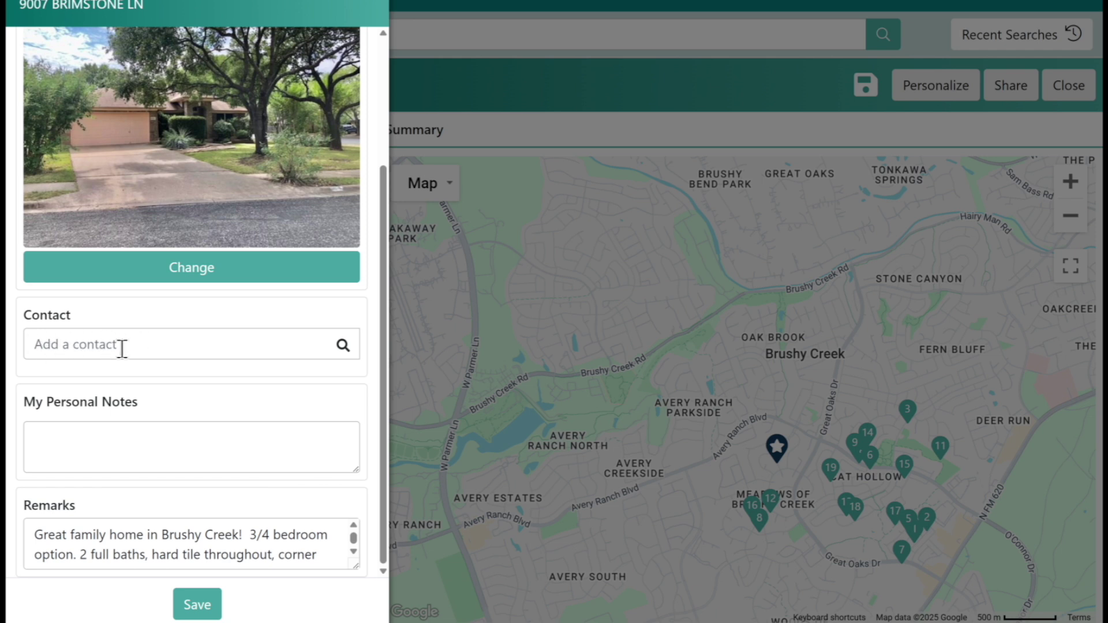
{"action": "left_click_drag", "start_coordinate": [27, 399], "coordinate": [134, 405]}
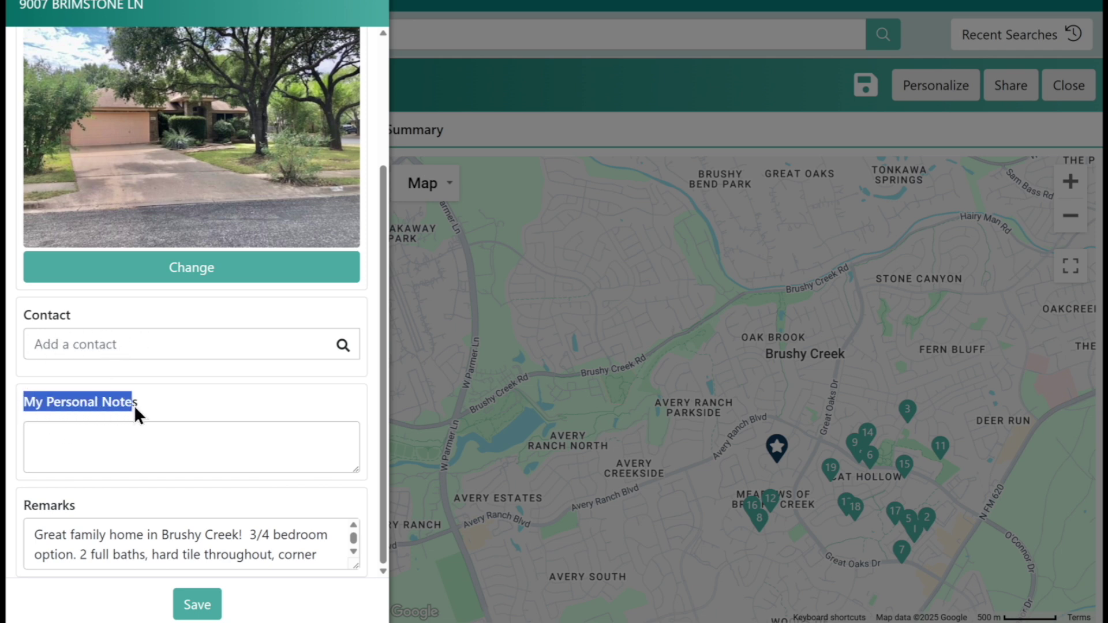
{"action": "left_click", "coordinate": [144, 442]}
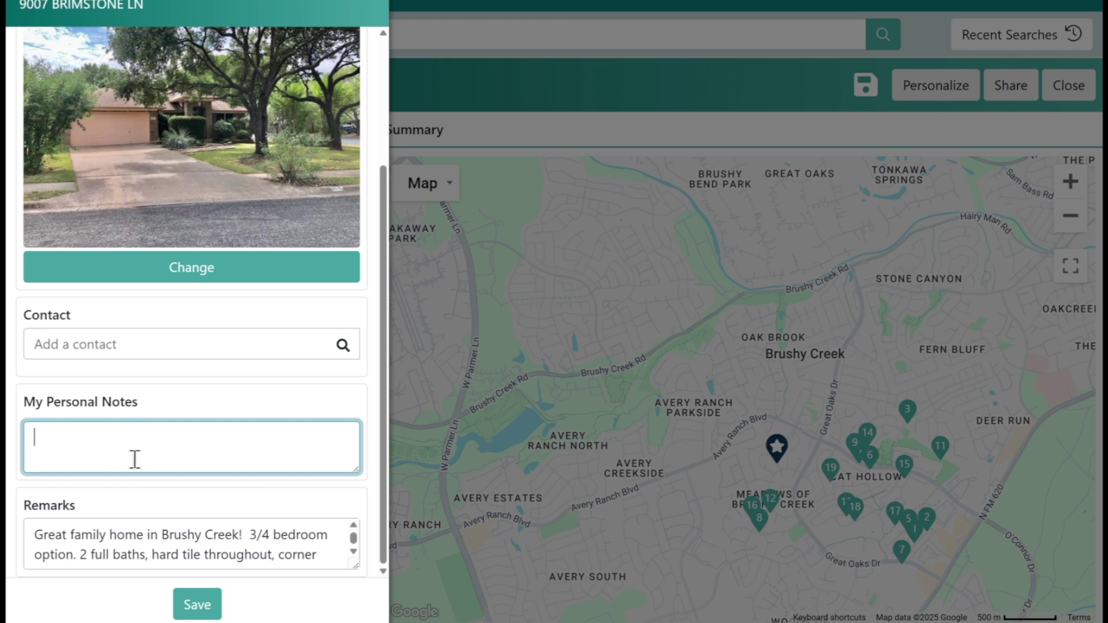
{"action": "left_click", "coordinate": [383, 448]}
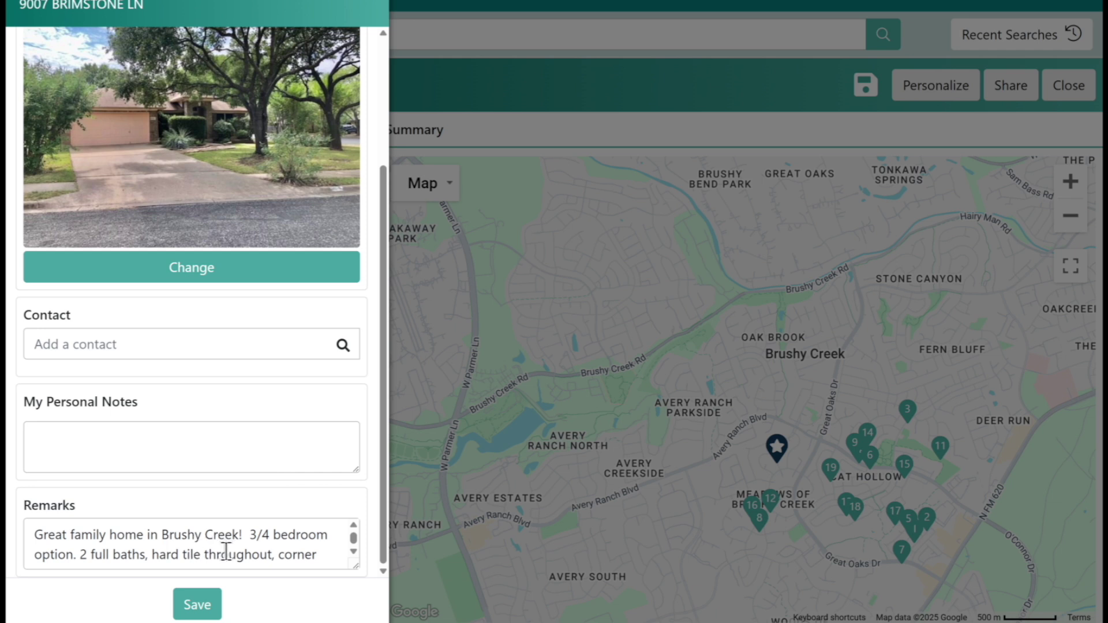
{"action": "left_click", "coordinate": [200, 601]}
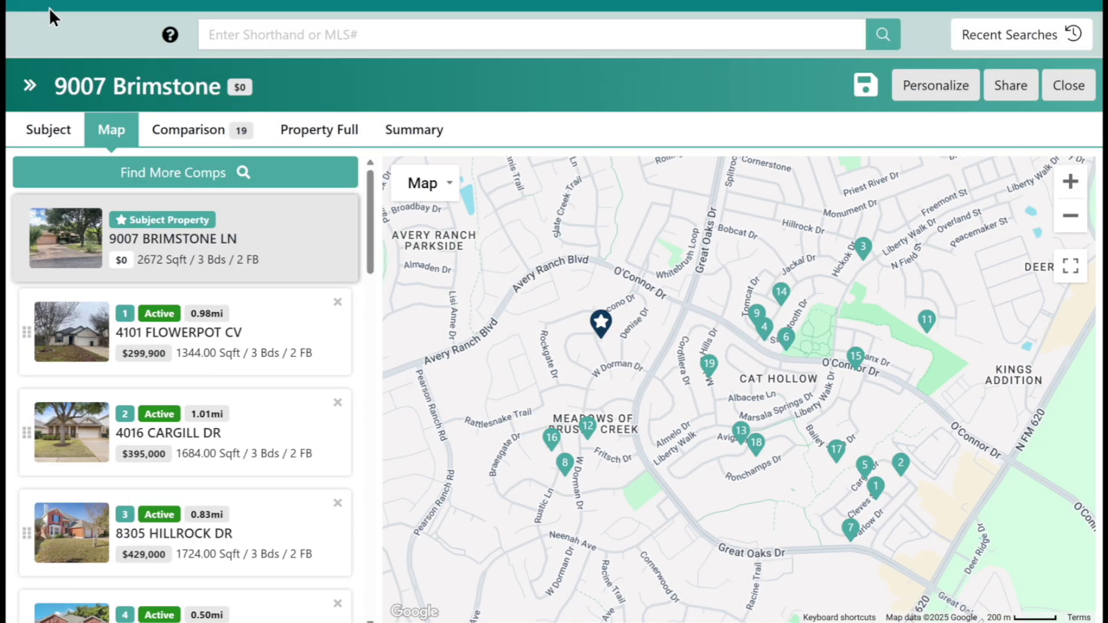
{"action": "left_click_drag", "start_coordinate": [59, 87], "coordinate": [85, 90]}
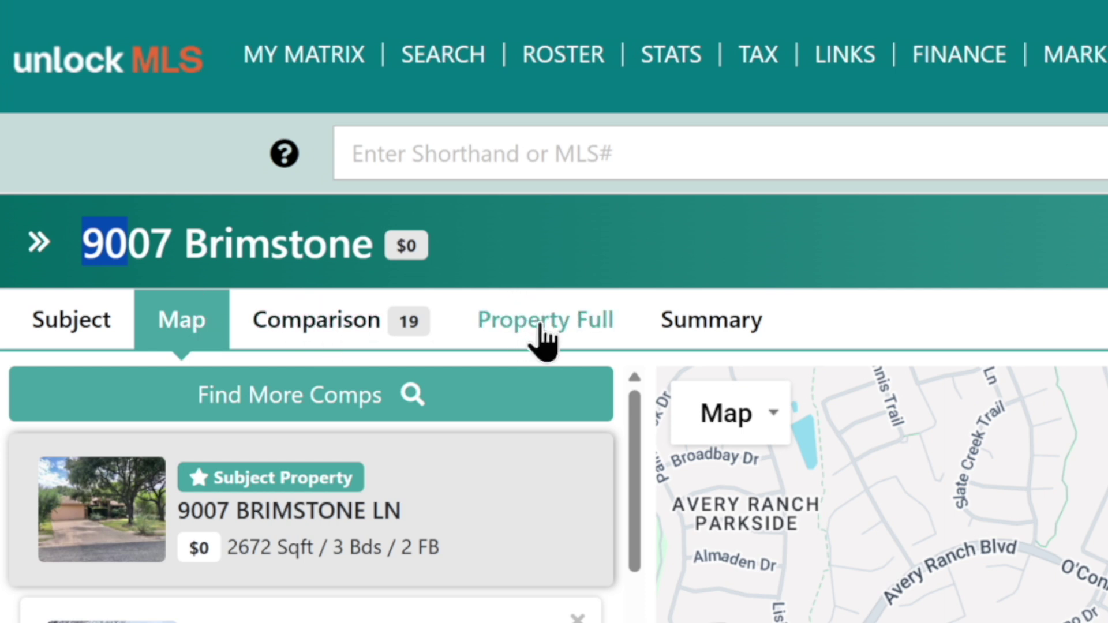
{"action": "left_click", "coordinate": [85, 334]}
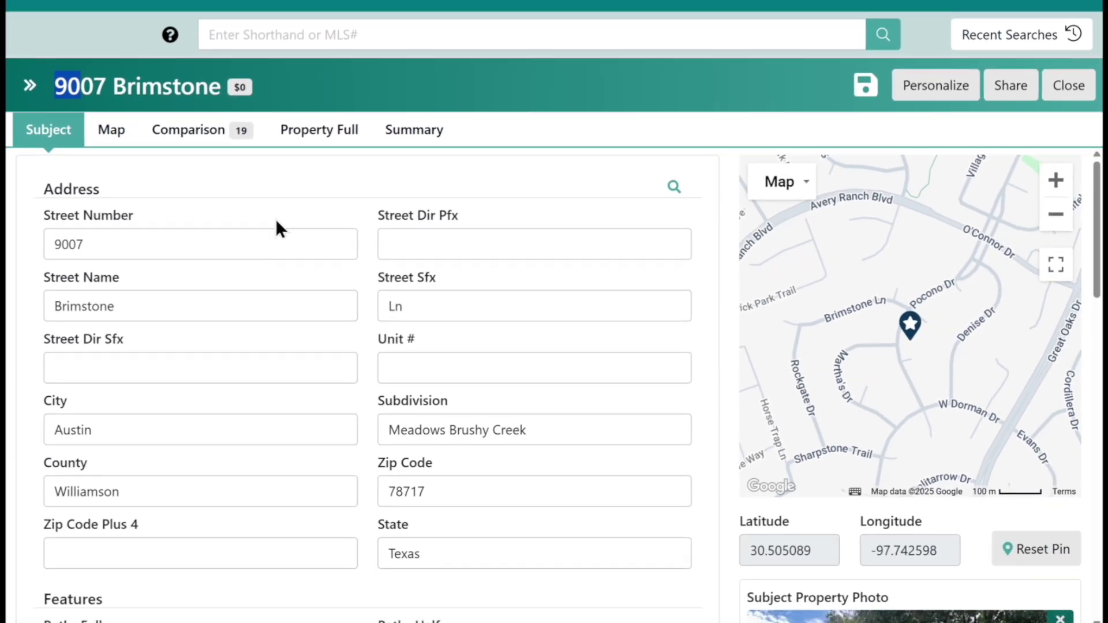
{"action": "scroll", "coordinate": [354, 302], "scroll_direction": "down", "scroll_amount": 3}
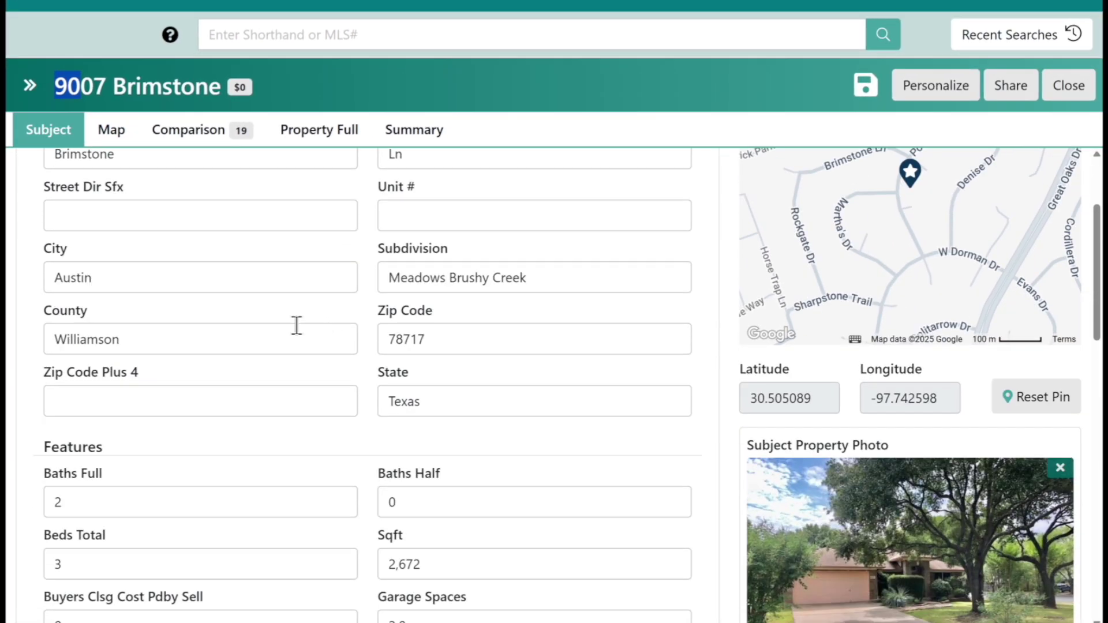
{"action": "scroll", "coordinate": [245, 346], "scroll_direction": "down", "scroll_amount": 3}
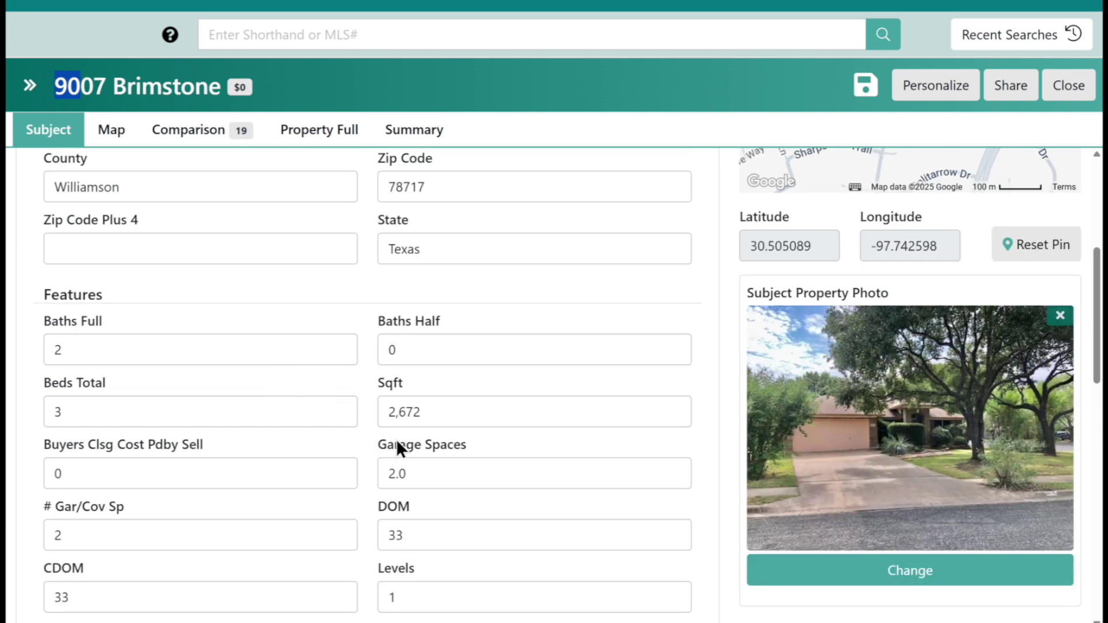
{"action": "scroll", "coordinate": [404, 440], "scroll_direction": "up", "scroll_amount": 4}
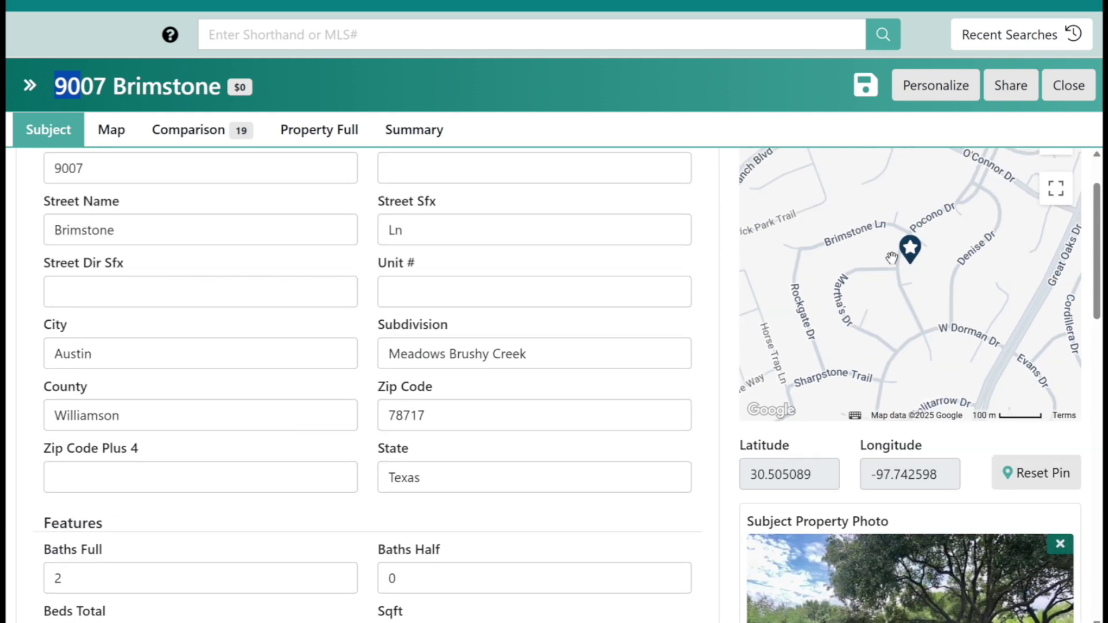
{"action": "scroll", "coordinate": [490, 401], "scroll_direction": "down", "scroll_amount": 4}
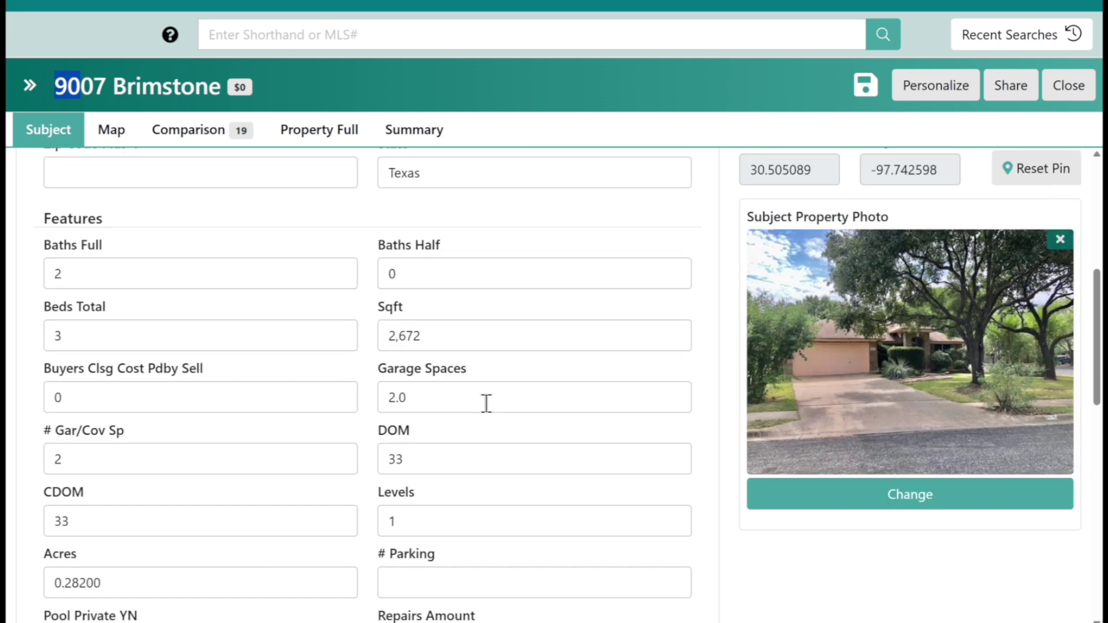
{"action": "scroll", "coordinate": [482, 413], "scroll_direction": "down", "scroll_amount": 2}
{"action": "scroll", "coordinate": [482, 413], "scroll_direction": "up", "scroll_amount": 3}
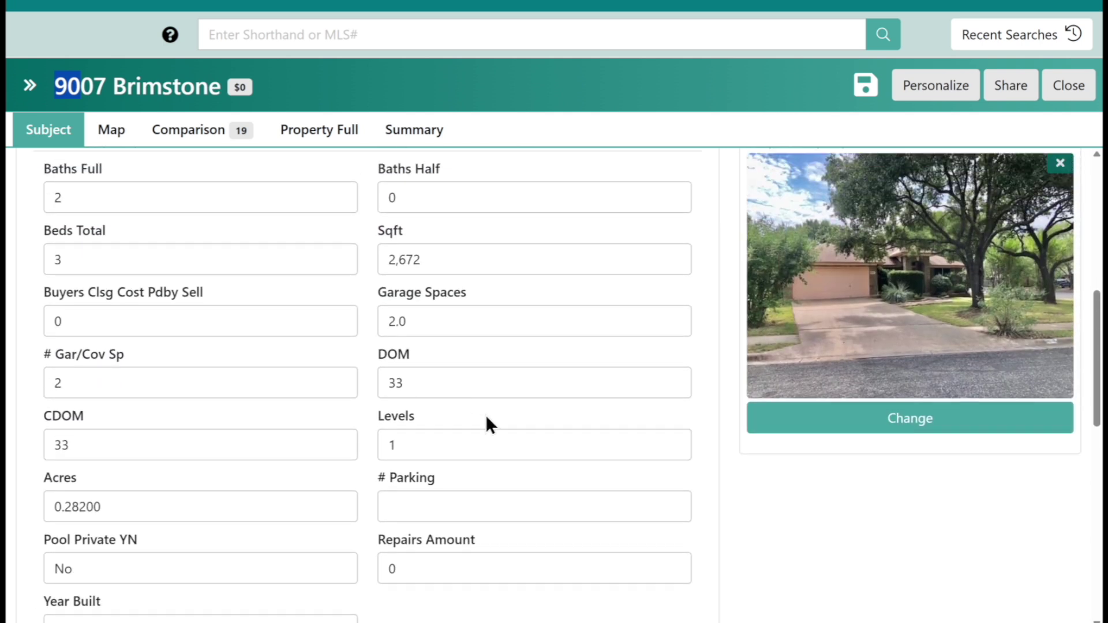
{"action": "scroll", "coordinate": [499, 435], "scroll_direction": "down", "scroll_amount": 8}
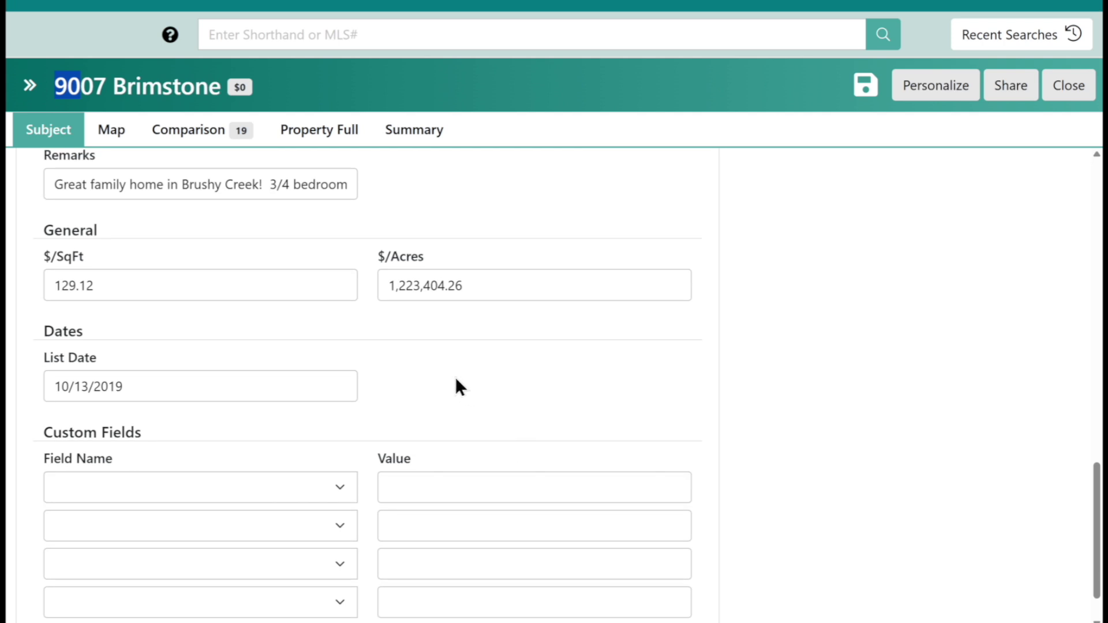
{"action": "scroll", "coordinate": [469, 387], "scroll_direction": "down", "scroll_amount": 1}
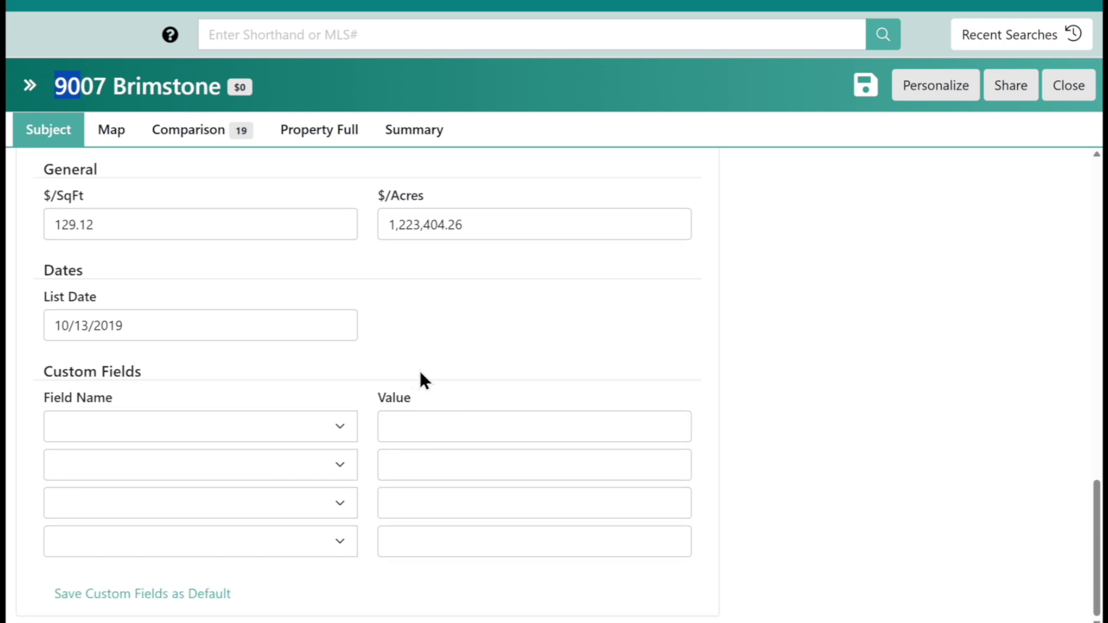
{"action": "left_click_drag", "start_coordinate": [42, 374], "coordinate": [159, 379]}
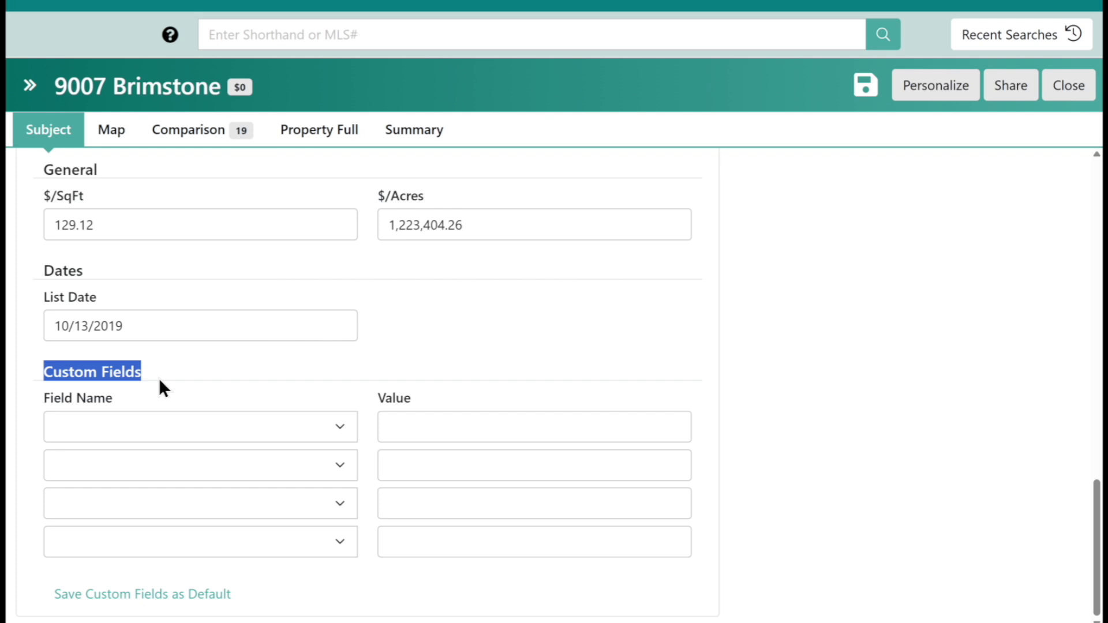
Set the first custom field name to # Ponds, leaving its value blank.
{"action": "left_click", "coordinate": [341, 434]}
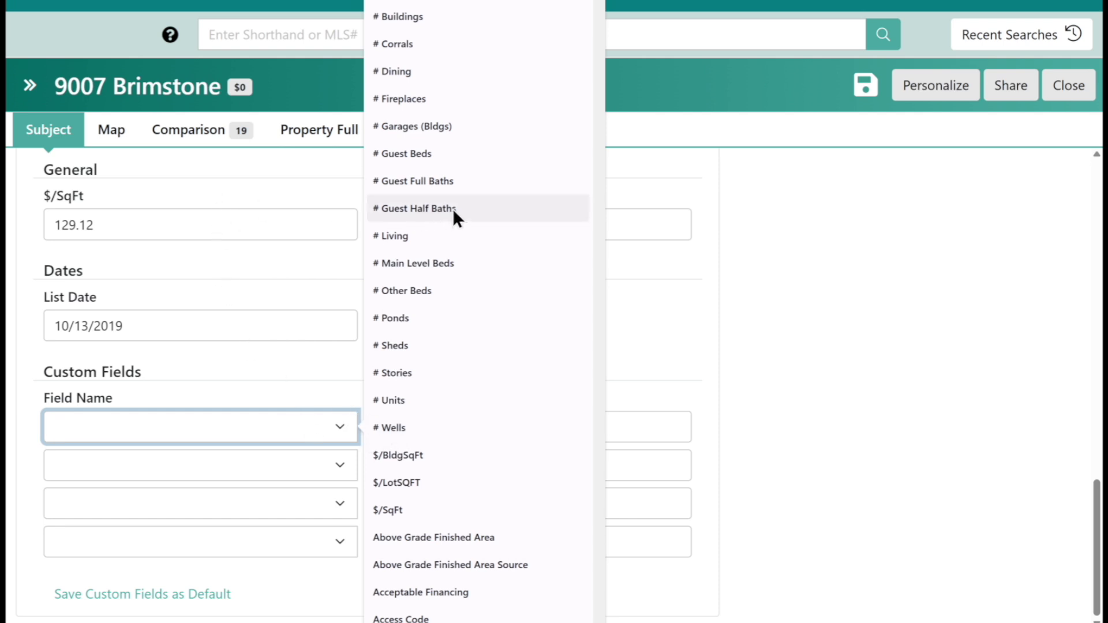
{"action": "left_click", "coordinate": [459, 327]}
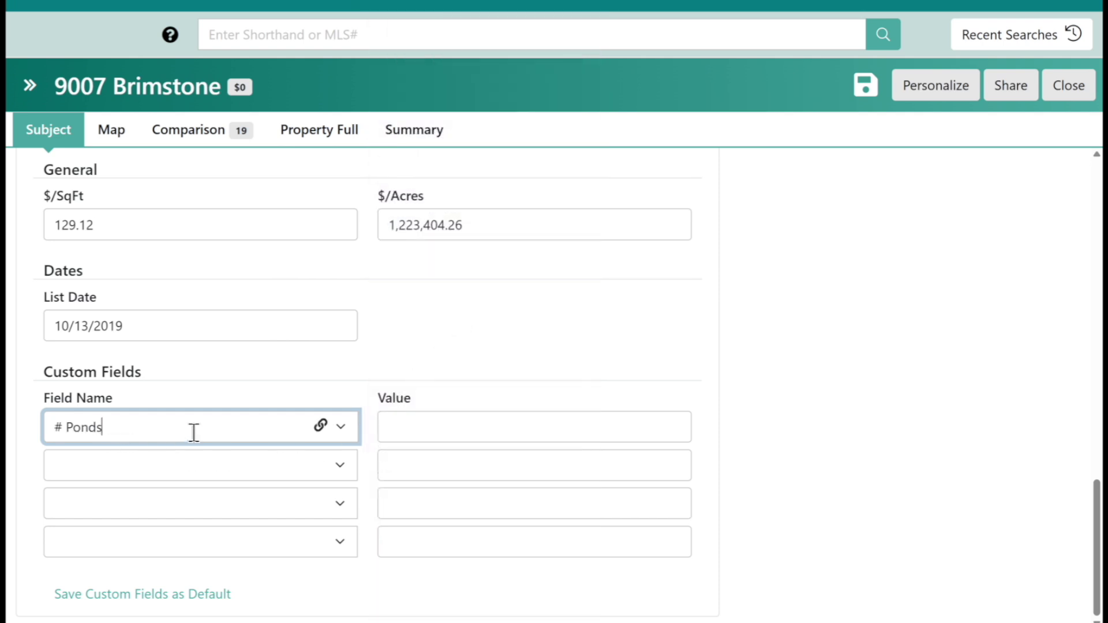
{"action": "left_click", "coordinate": [429, 433]}
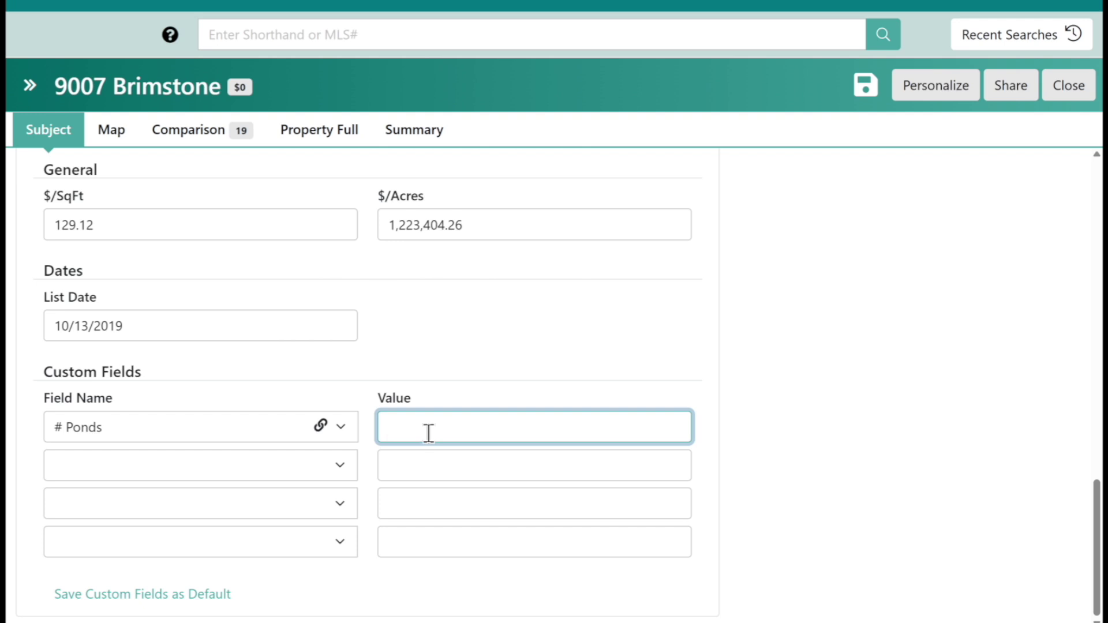
{"action": "left_click", "coordinate": [361, 392]}
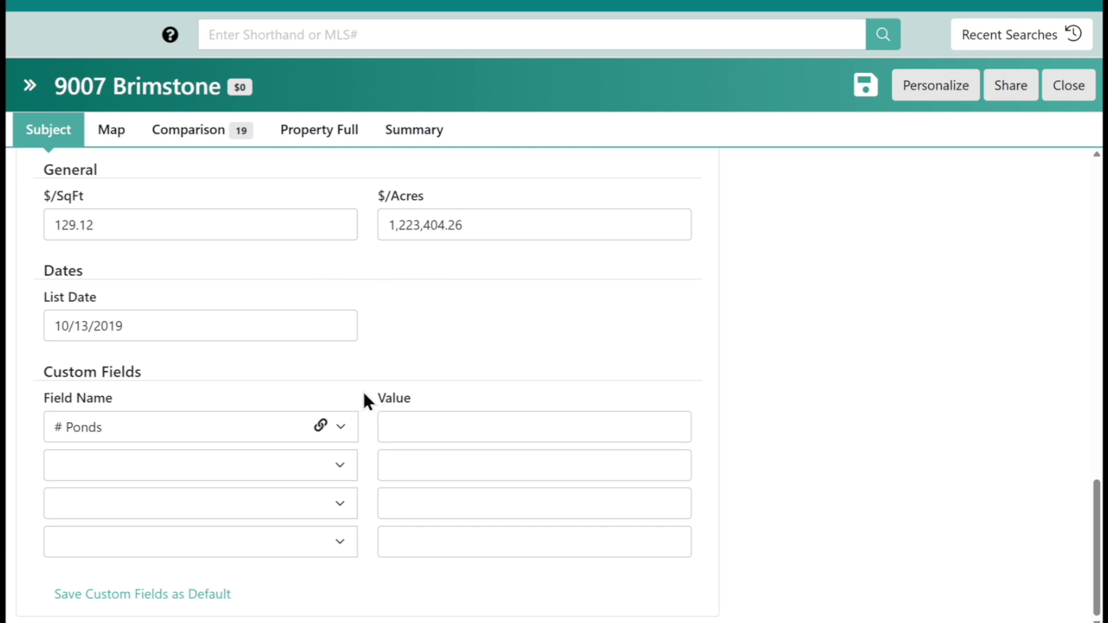
{"action": "scroll", "coordinate": [353, 409], "scroll_direction": "up", "scroll_amount": 10}
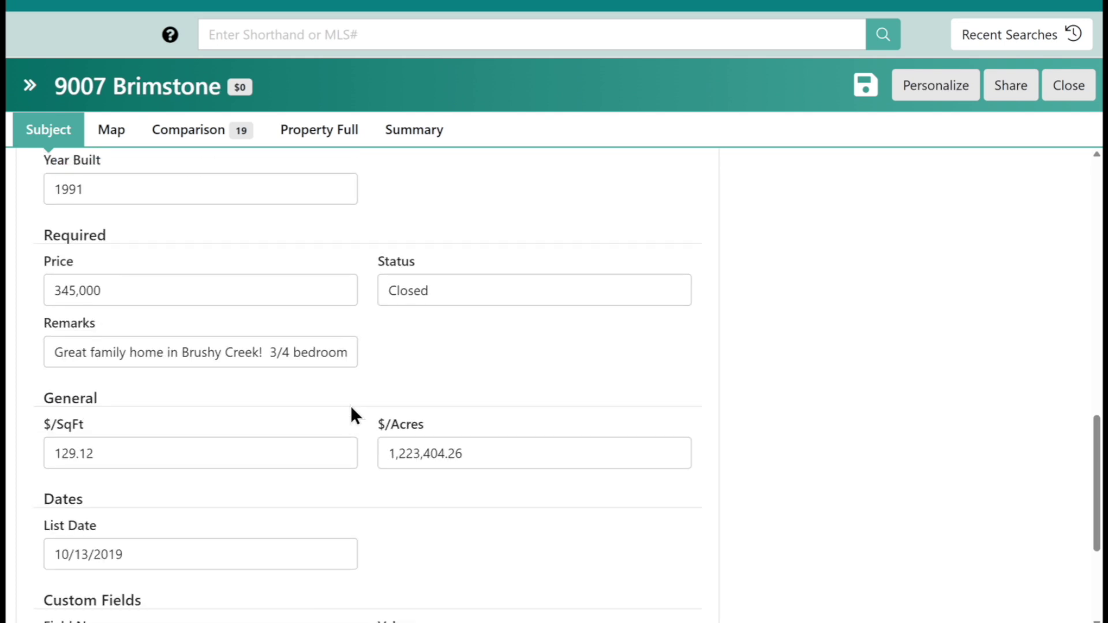
{"action": "scroll", "coordinate": [340, 433], "scroll_direction": "up", "scroll_amount": 8}
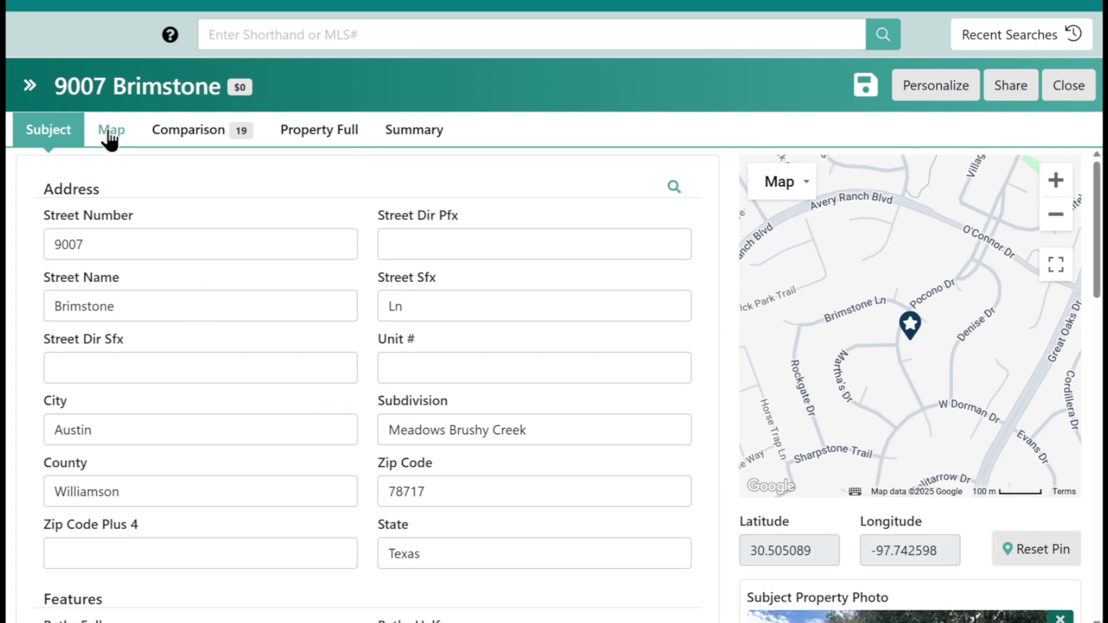
Show the Map tab with numbered comp pins and scroll through the comps list.
{"action": "left_click", "coordinate": [112, 133]}
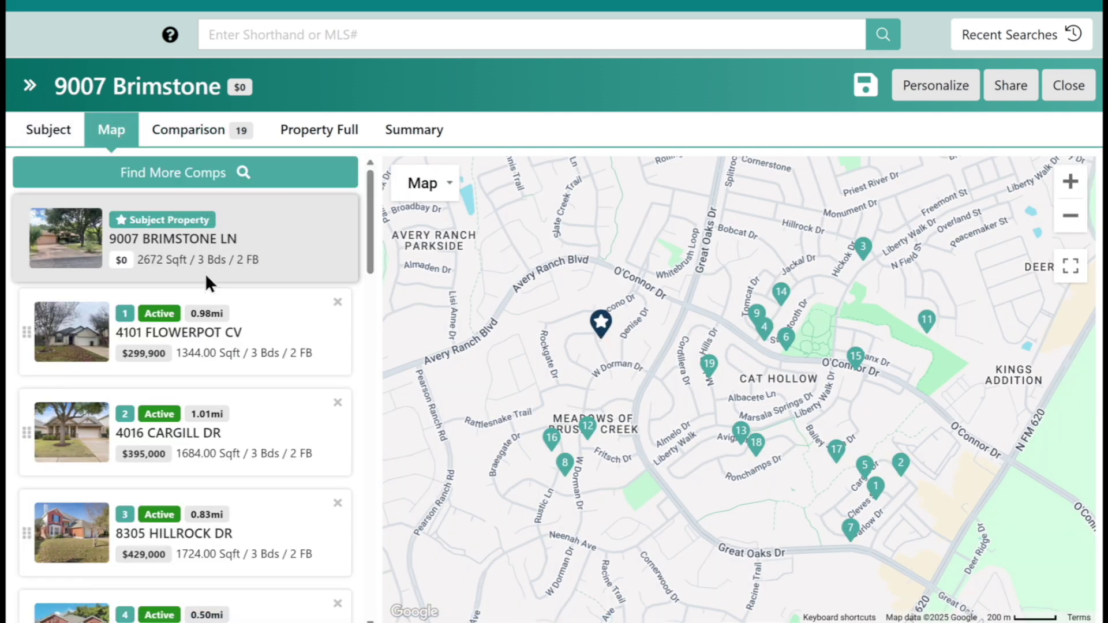
{"action": "scroll", "coordinate": [221, 300], "scroll_direction": "down", "scroll_amount": 1}
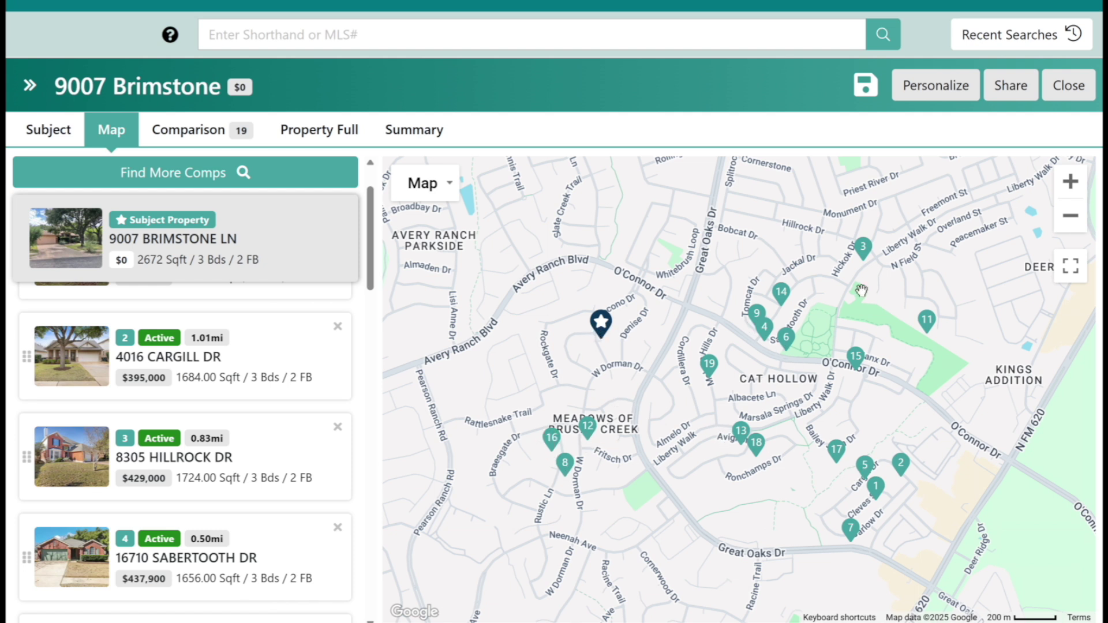
{"action": "scroll", "coordinate": [261, 415], "scroll_direction": "down", "scroll_amount": 3}
{"action": "scroll", "coordinate": [257, 418], "scroll_direction": "up", "scroll_amount": 3}
{"action": "left_click", "coordinate": [338, 427]}
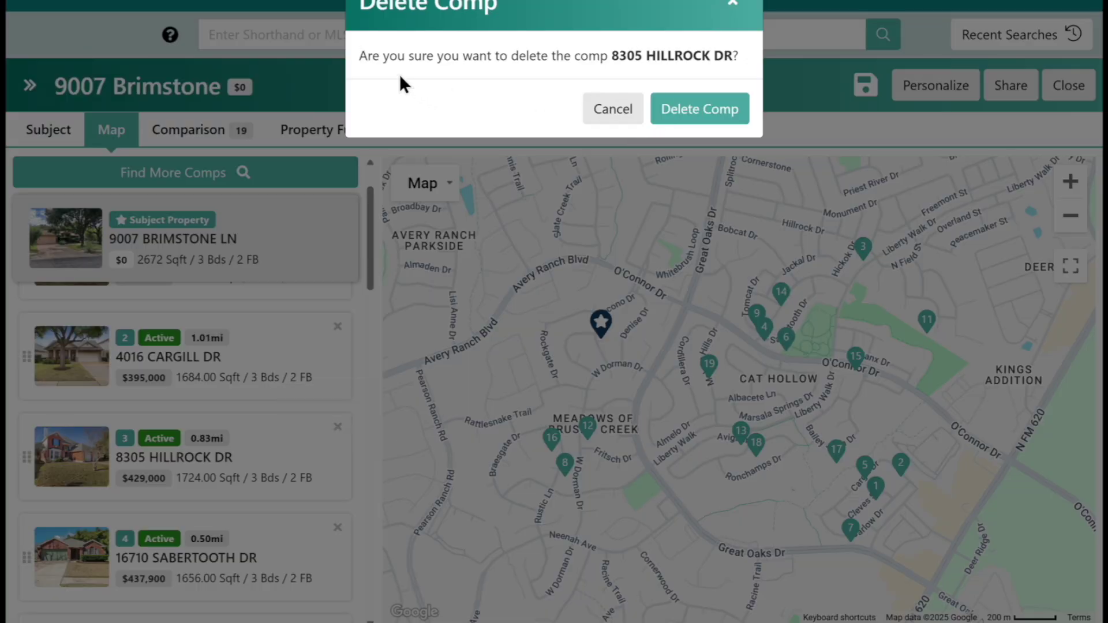
{"action": "left_click", "coordinate": [699, 110]}
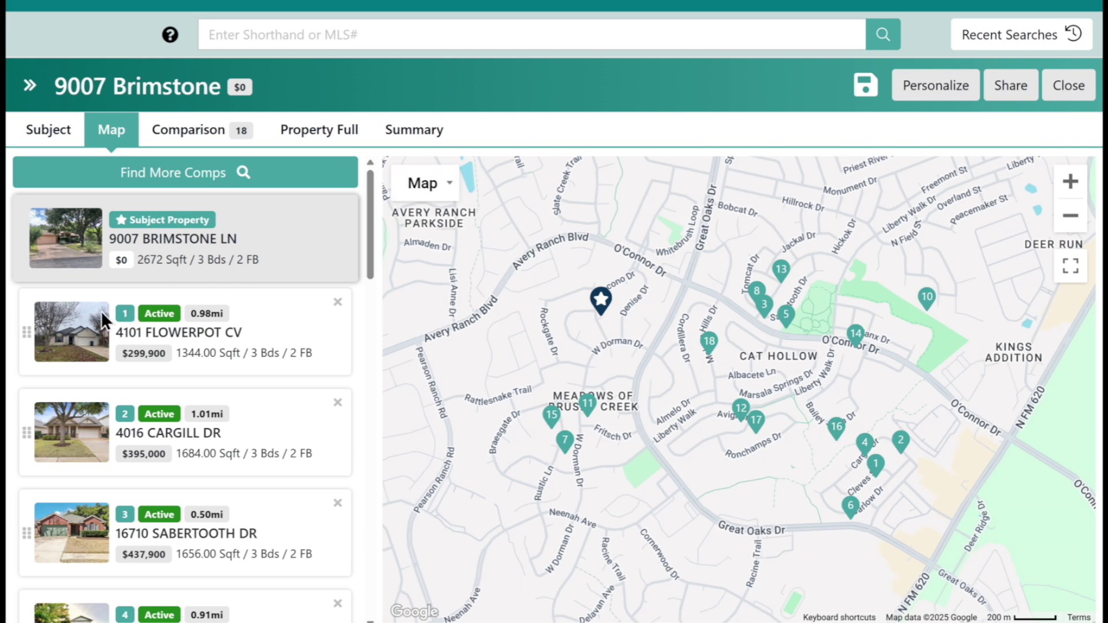
{"action": "left_click_drag", "start_coordinate": [29, 442], "coordinate": [30, 449]}
On the Comparison tab, review the Edit Fields toggle list and save the field selection.
{"action": "left_click", "coordinate": [207, 138]}
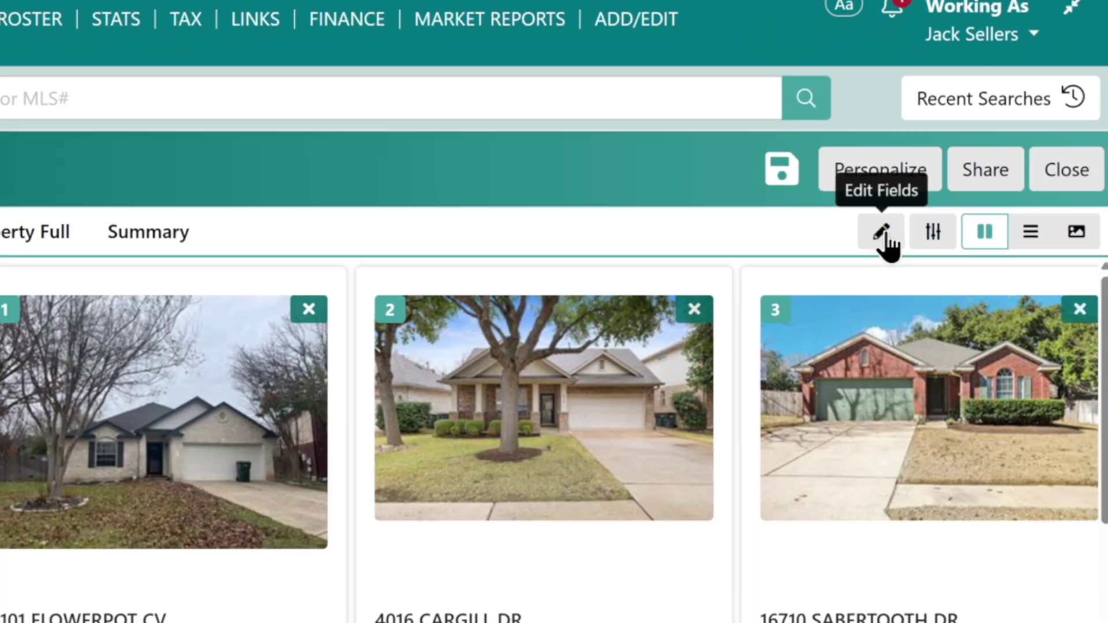
{"action": "left_click", "coordinate": [833, 322]}
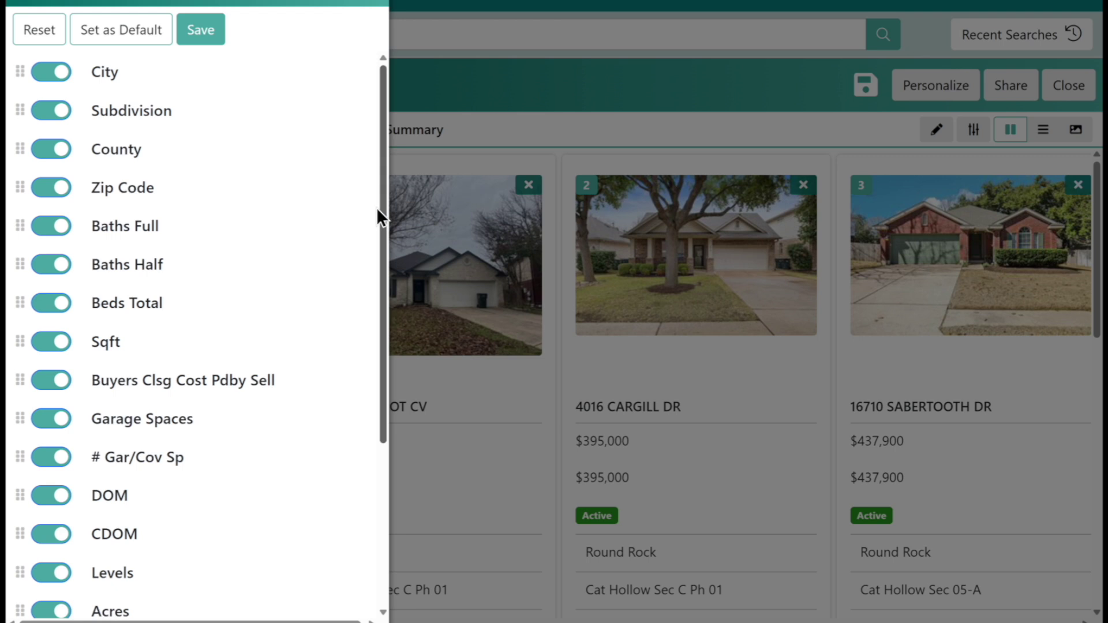
{"action": "scroll", "coordinate": [263, 282], "scroll_direction": "down", "scroll_amount": 3}
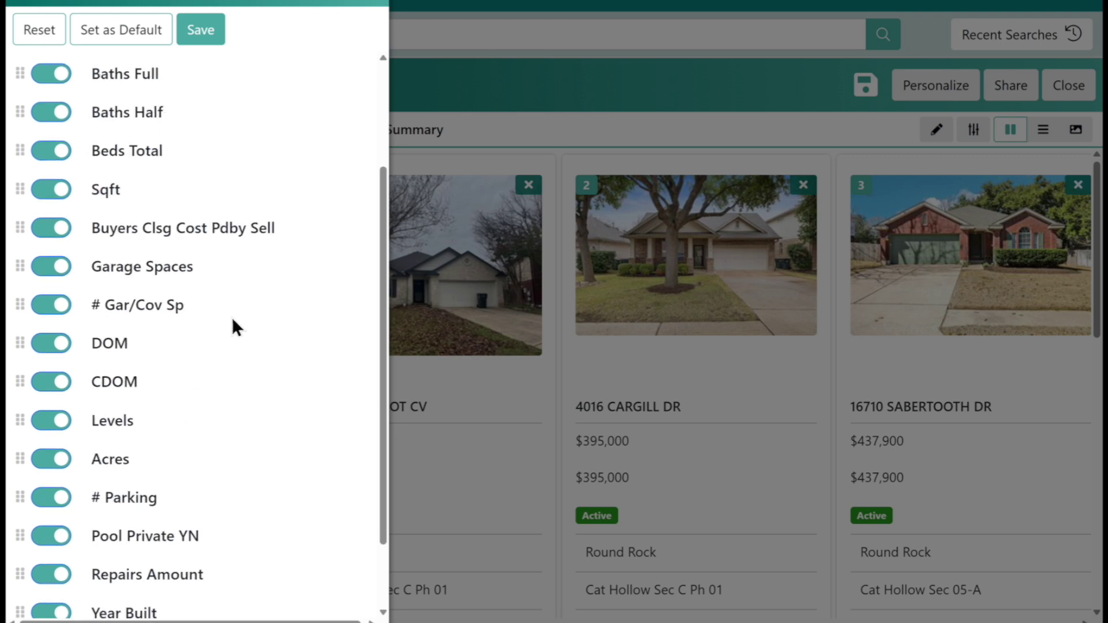
{"action": "scroll", "coordinate": [233, 321], "scroll_direction": "down", "scroll_amount": 2}
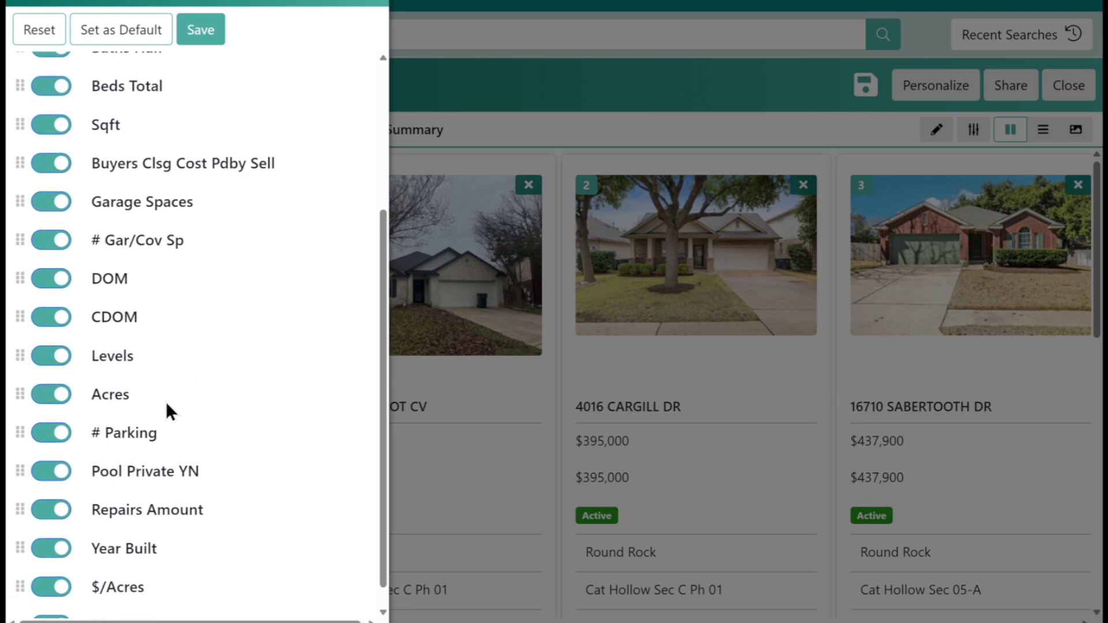
{"action": "scroll", "coordinate": [165, 405], "scroll_direction": "up", "scroll_amount": 3}
{"action": "scroll", "coordinate": [82, 235], "scroll_direction": "up", "scroll_amount": 2}
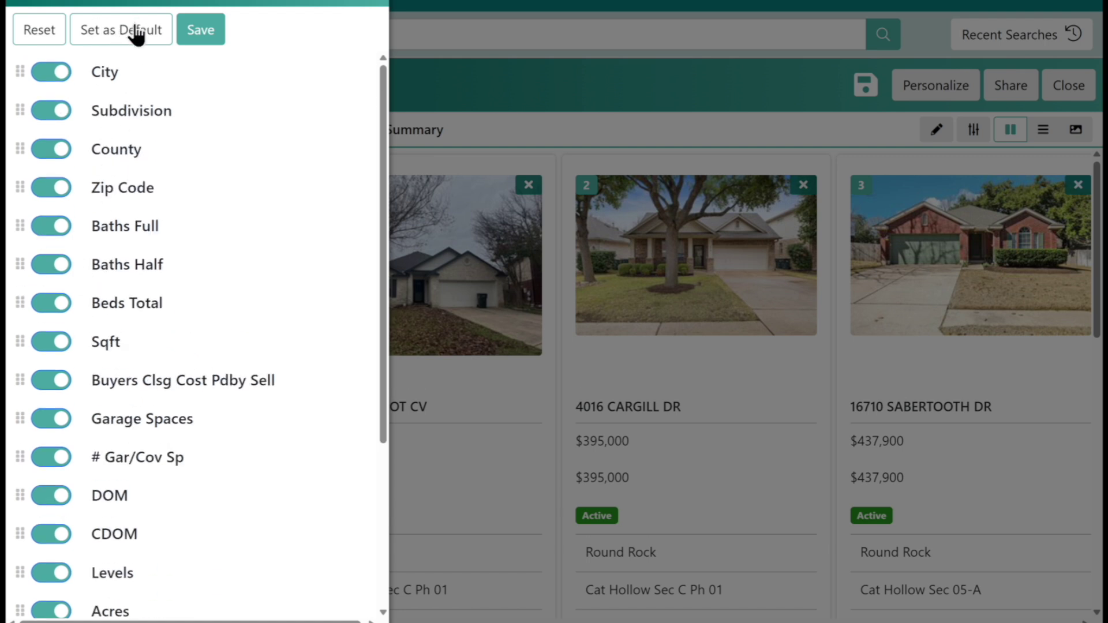
{"action": "left_click", "coordinate": [198, 35]}
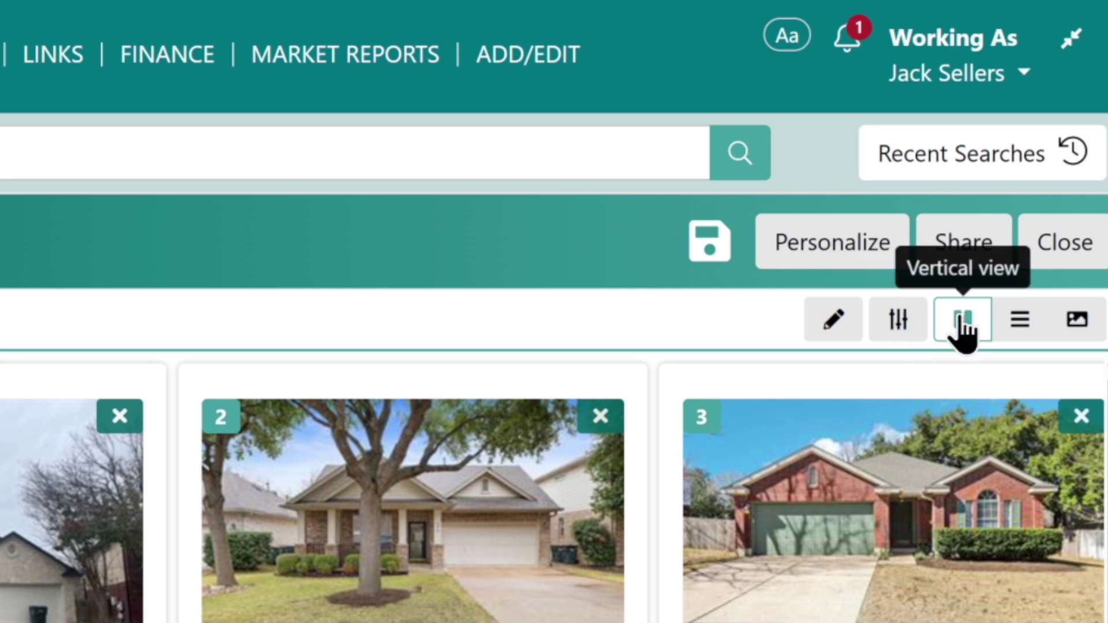
{"action": "left_click", "coordinate": [1018, 321]}
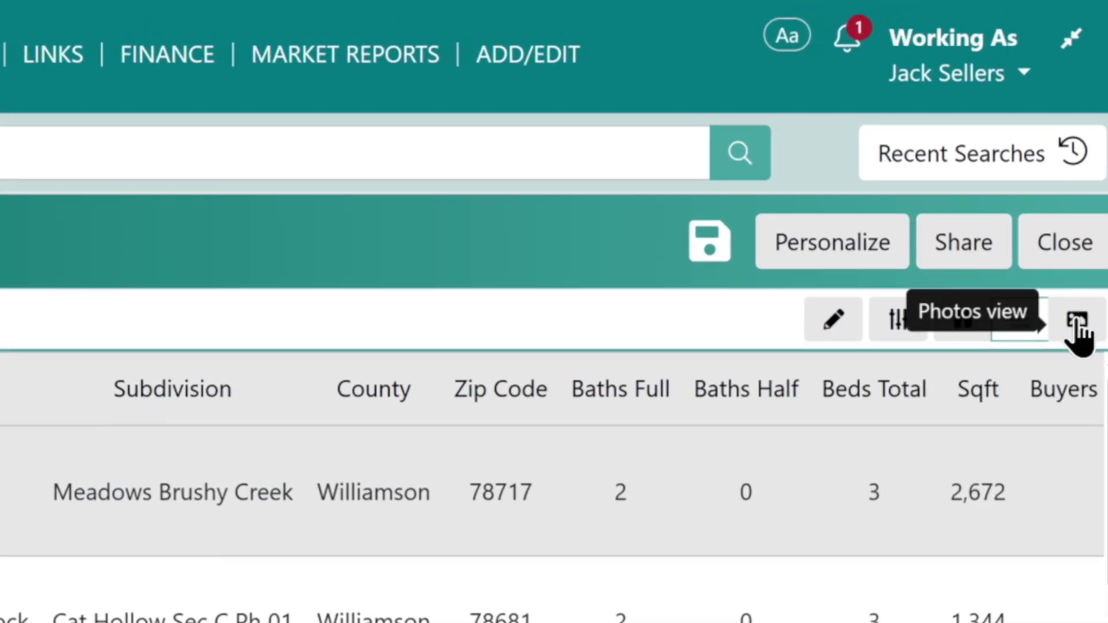
{"action": "left_click", "coordinate": [1069, 304]}
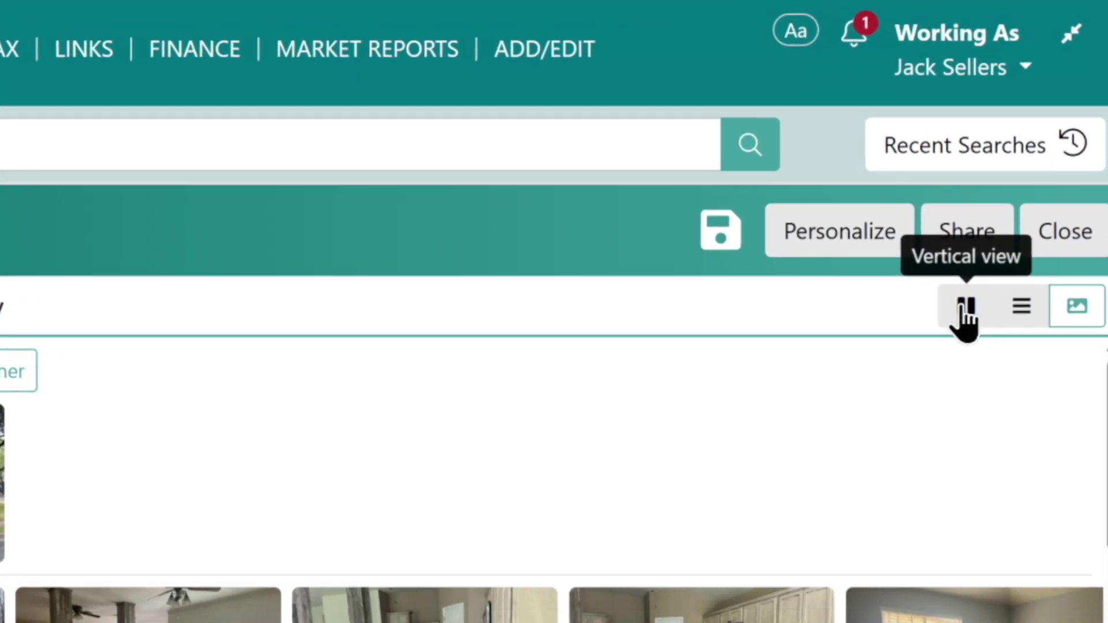
{"action": "left_click", "coordinate": [1010, 130]}
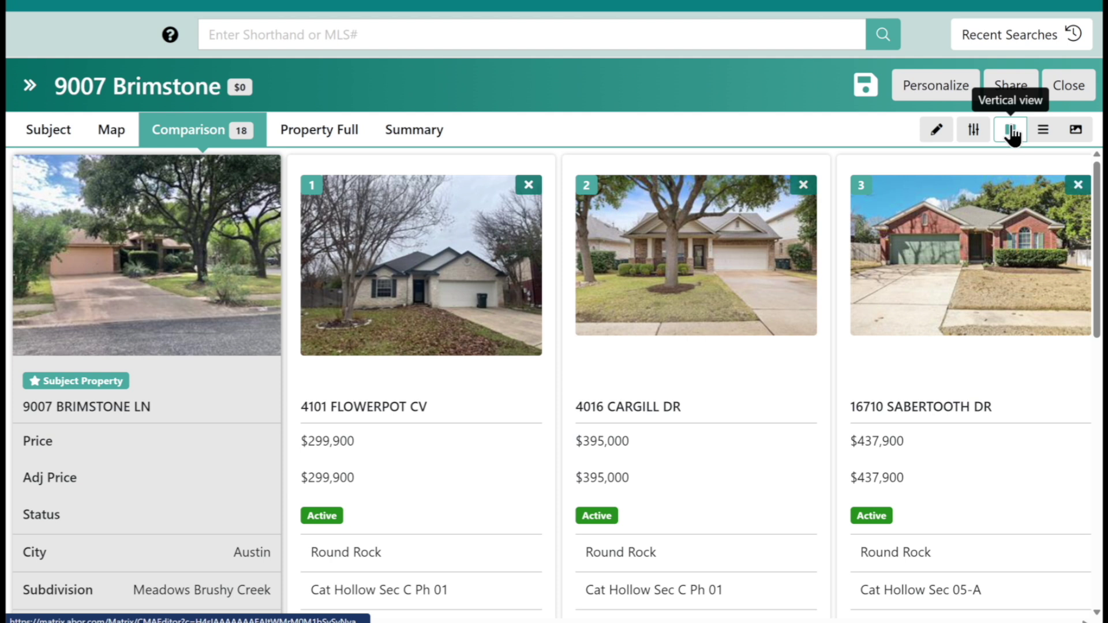
Open the comp price adjustments view and scroll through the comparables.
{"action": "left_click", "coordinate": [974, 132]}
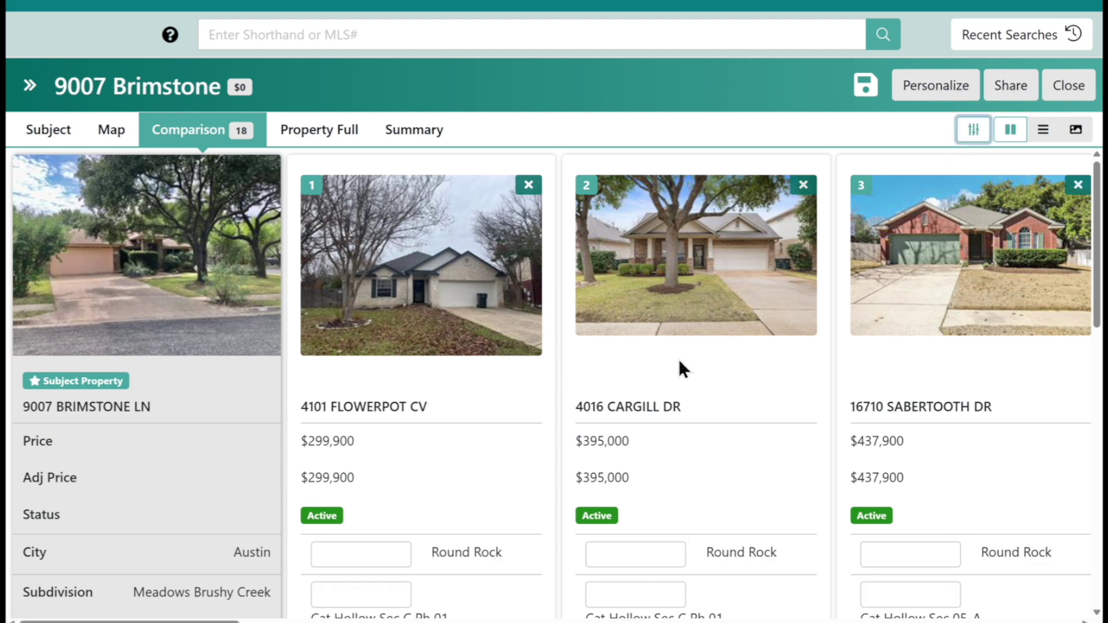
{"action": "scroll", "coordinate": [680, 356], "scroll_direction": "down", "scroll_amount": 5}
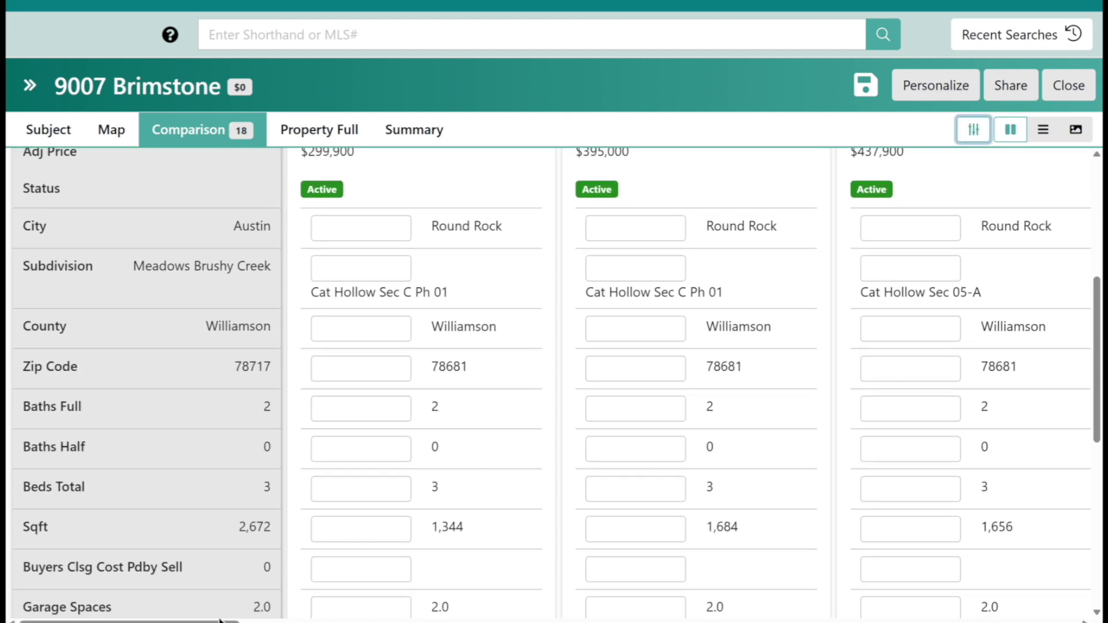
{"action": "left_click_drag", "start_coordinate": [346, 499], "coordinate": [359, 230]}
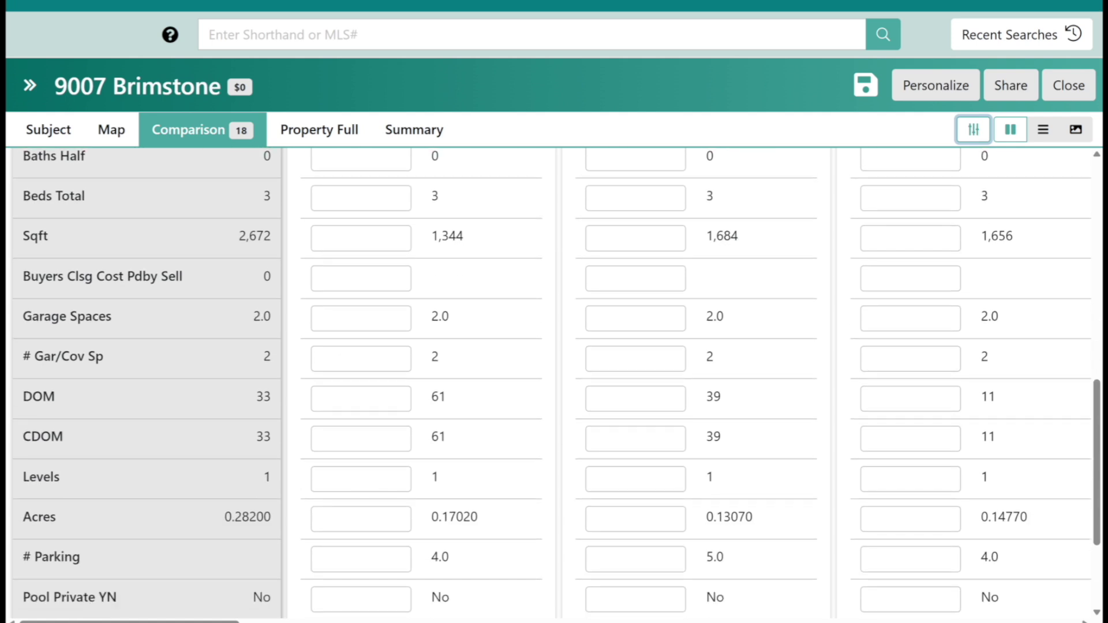
{"action": "left_click_drag", "start_coordinate": [349, 476], "coordinate": [346, 185]}
{"action": "left_click_drag", "start_coordinate": [328, 282], "coordinate": [330, 554]}
{"action": "left_click_drag", "start_coordinate": [378, 378], "coordinate": [379, 549]}
{"action": "left_click_drag", "start_coordinate": [334, 324], "coordinate": [340, 404]}
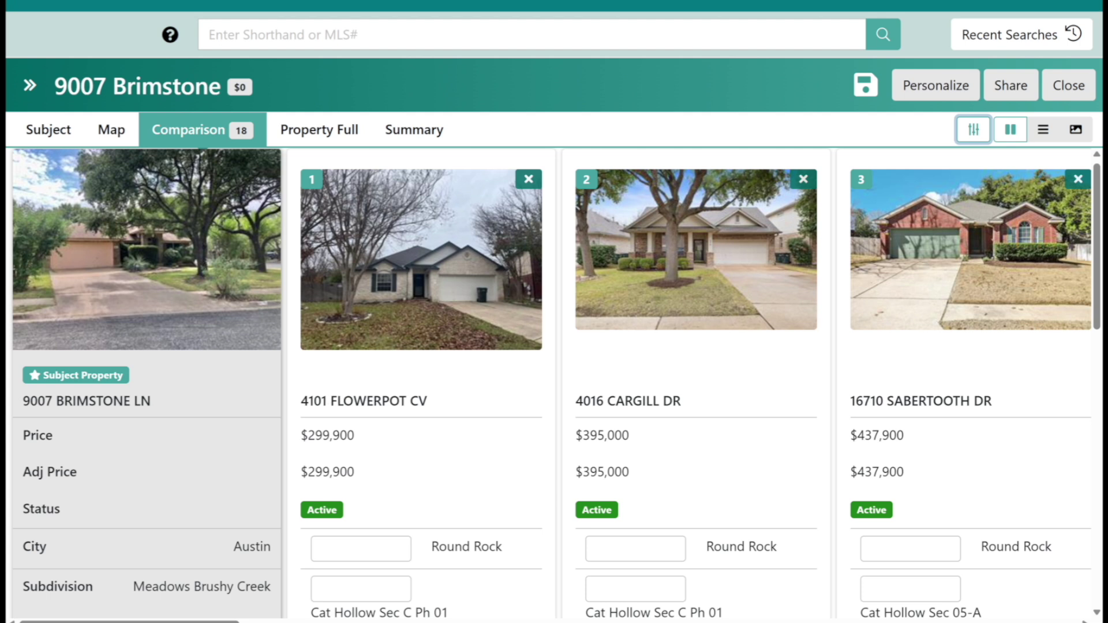
Switch the comparison to a horizontal table and scroll right to the Garage Spaces column.
{"action": "left_click", "coordinate": [1043, 130]}
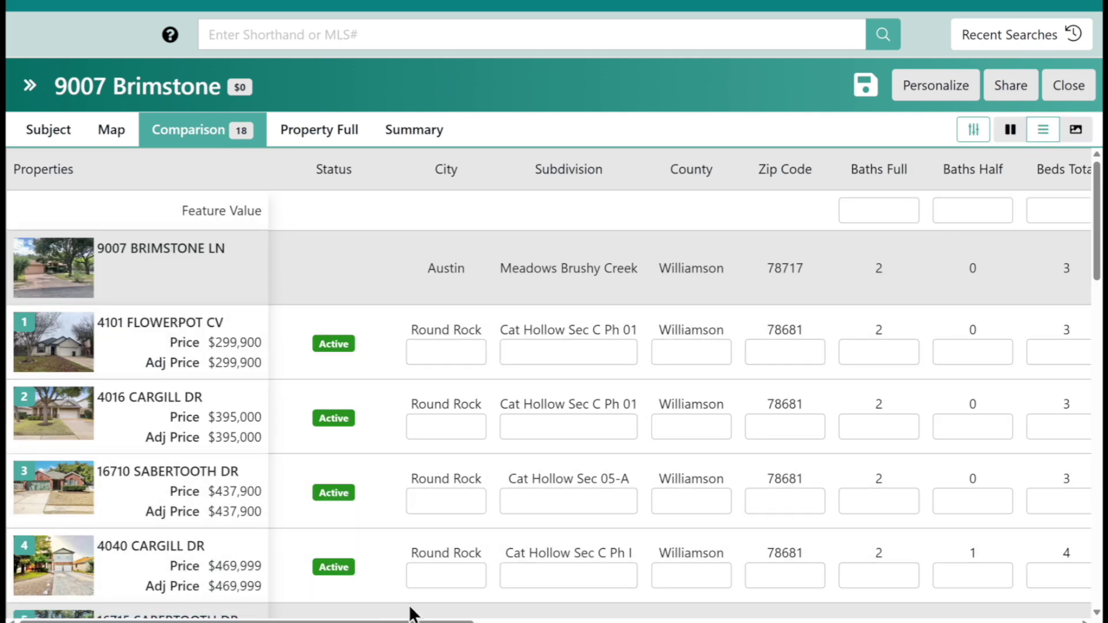
{"action": "scroll", "coordinate": [679, 387], "scroll_direction": "right", "scroll_amount": 8}
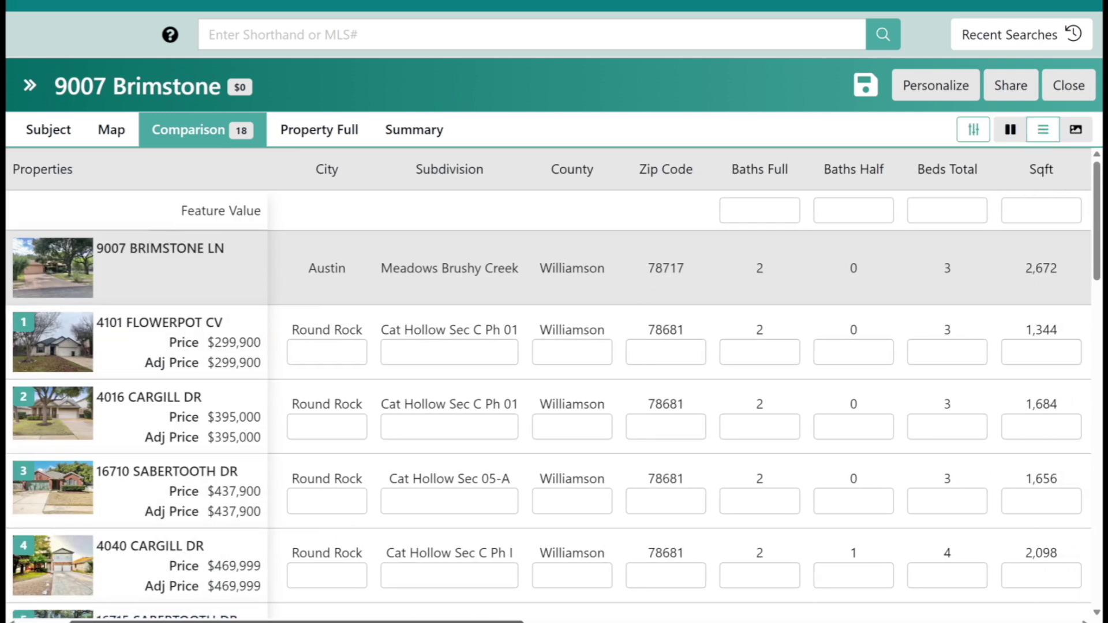
{"action": "scroll", "coordinate": [679, 387], "scroll_direction": "right", "scroll_amount": 2}
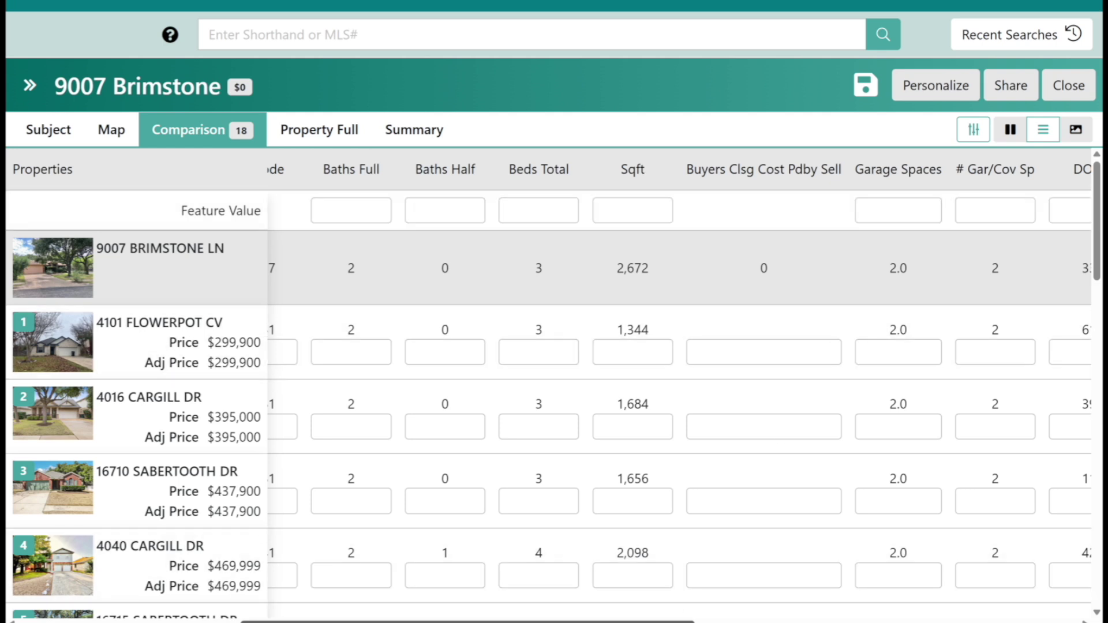
{"action": "scroll", "coordinate": [679, 375], "scroll_direction": "right", "scroll_amount": 3}
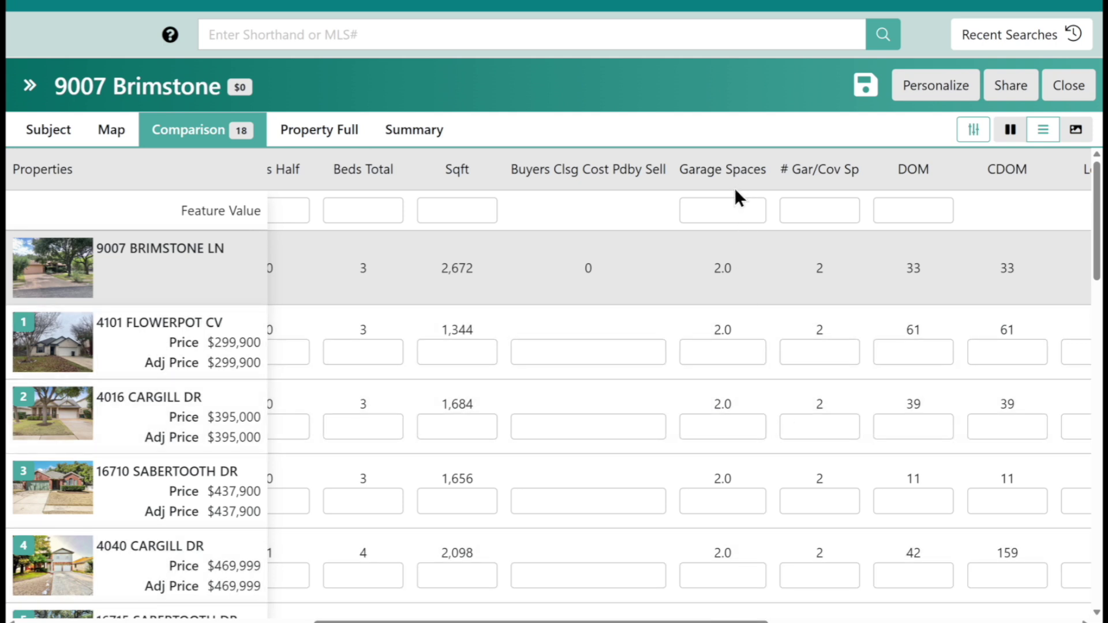
Apply a $1,500 Garage Spaces feature value and review the resulting -$750 and -$1,500 adjustments.
{"action": "left_click", "coordinate": [718, 211]}
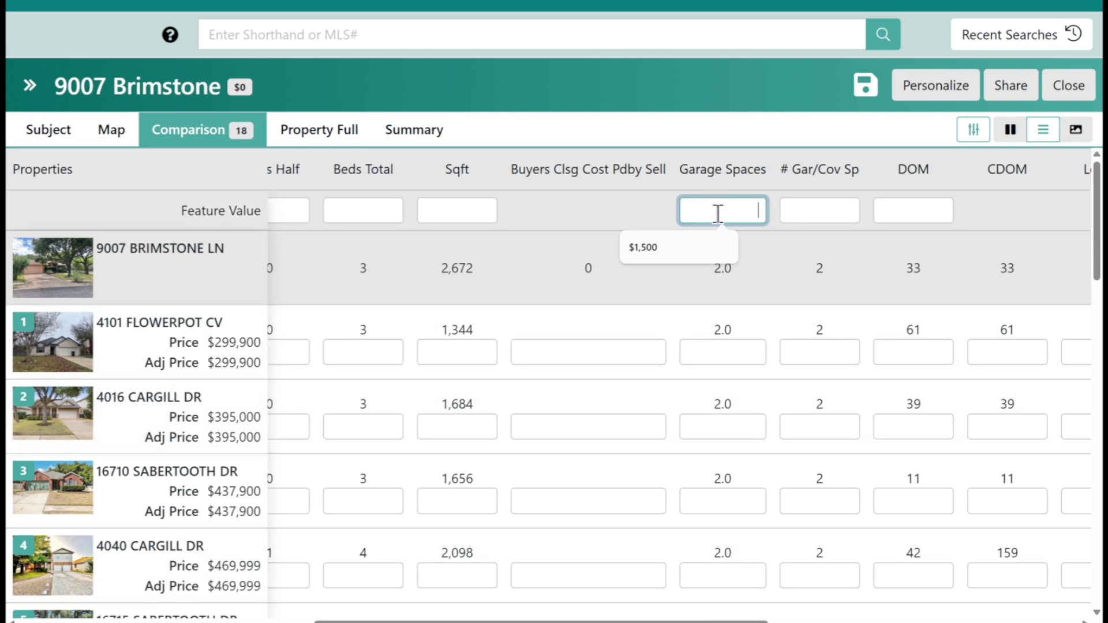
{"action": "left_click", "coordinate": [684, 245]}
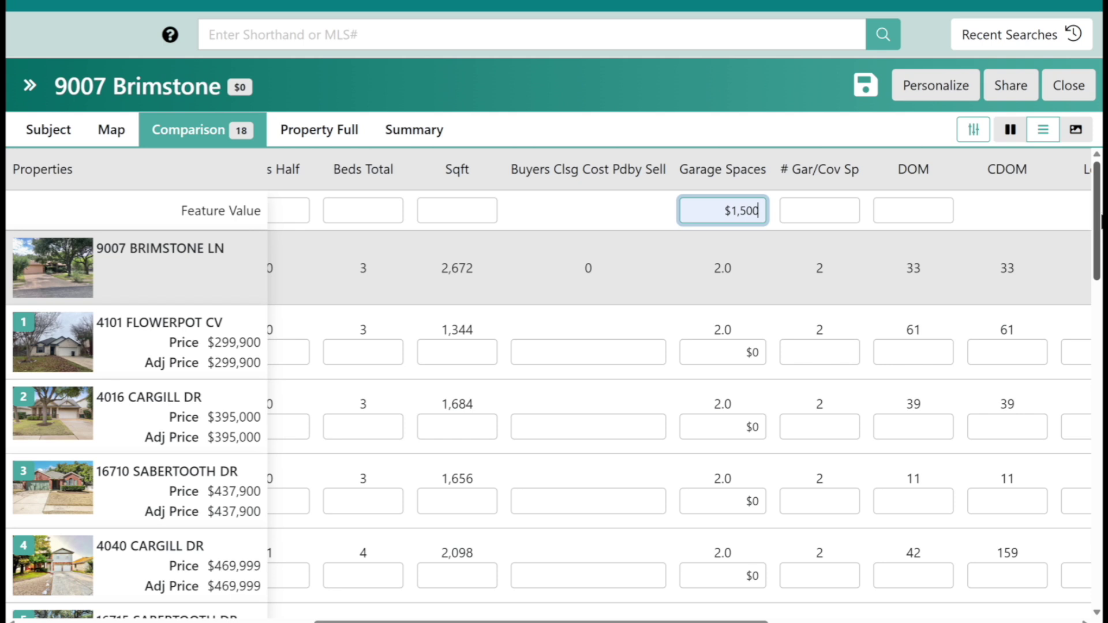
{"action": "left_click_drag", "start_coordinate": [1098, 230], "coordinate": [1100, 356]}
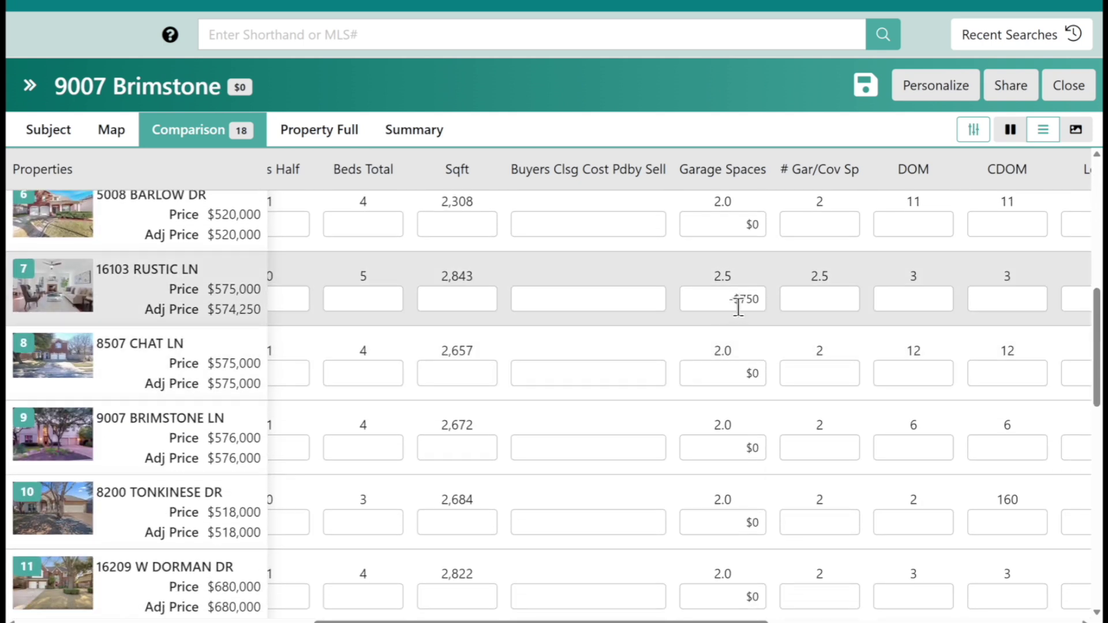
{"action": "left_click_drag", "start_coordinate": [1099, 320], "coordinate": [1098, 474]}
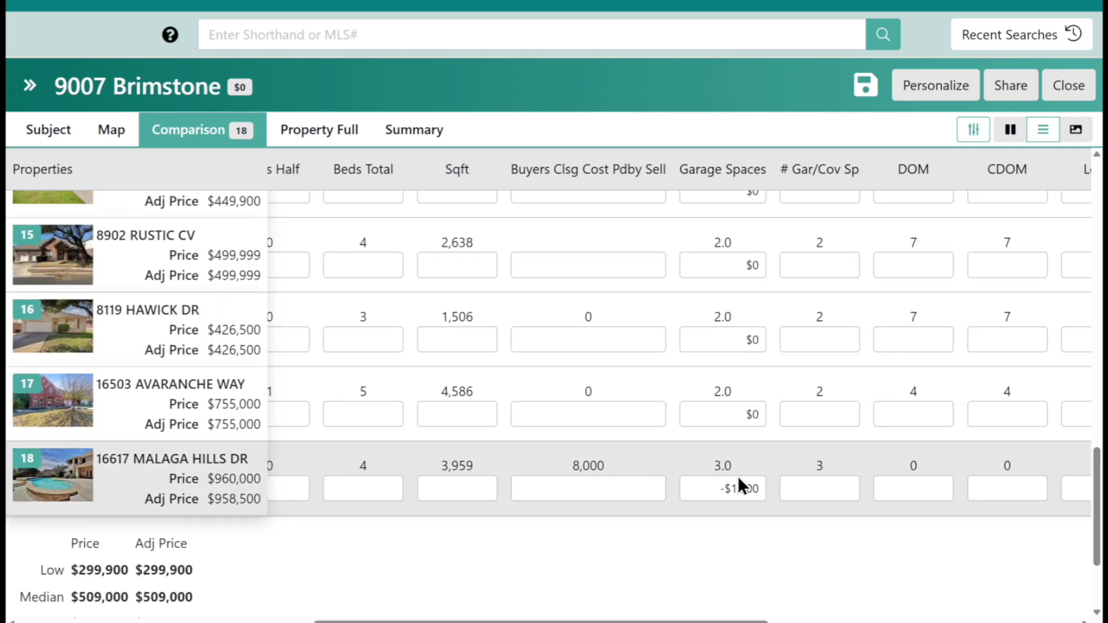
{"action": "left_click_drag", "start_coordinate": [1096, 485], "coordinate": [1096, 168]}
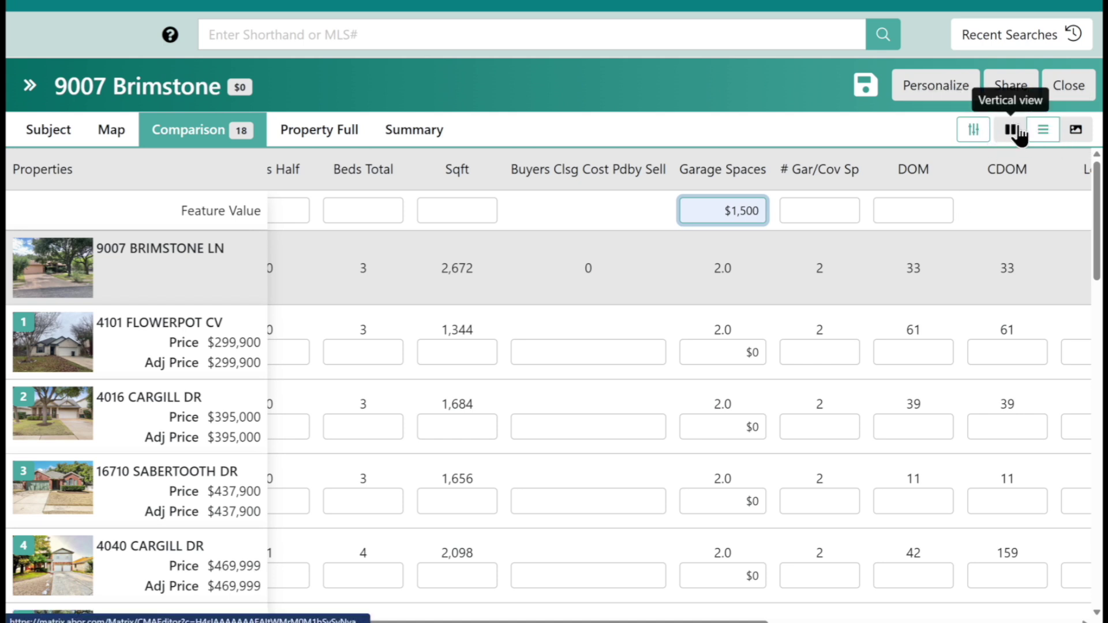
{"action": "left_click", "coordinate": [315, 138]}
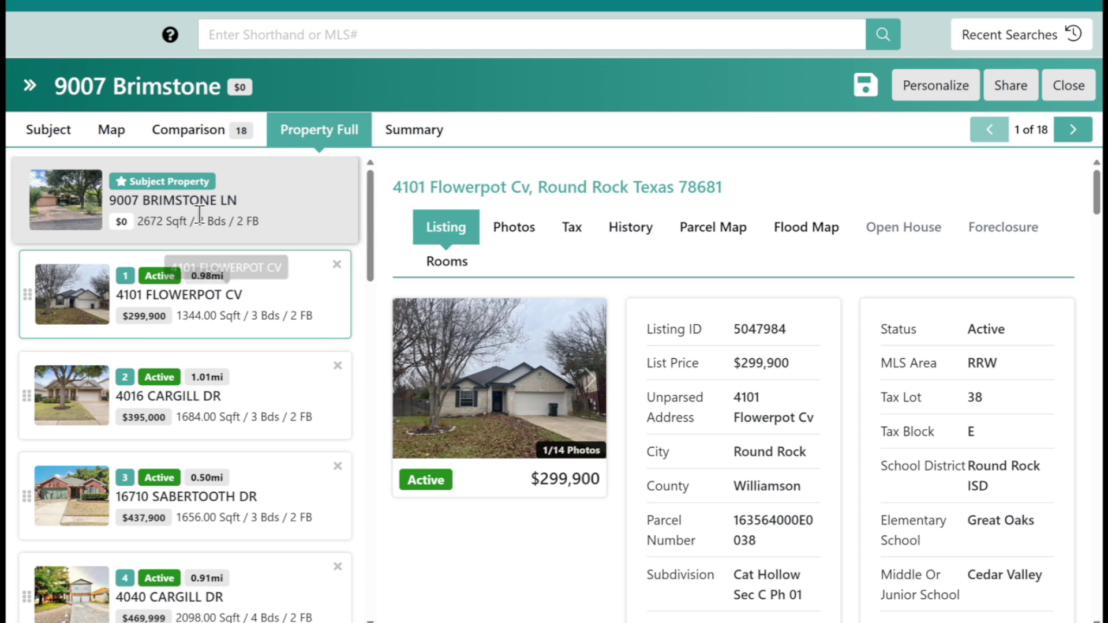
{"action": "left_click", "coordinate": [266, 407]}
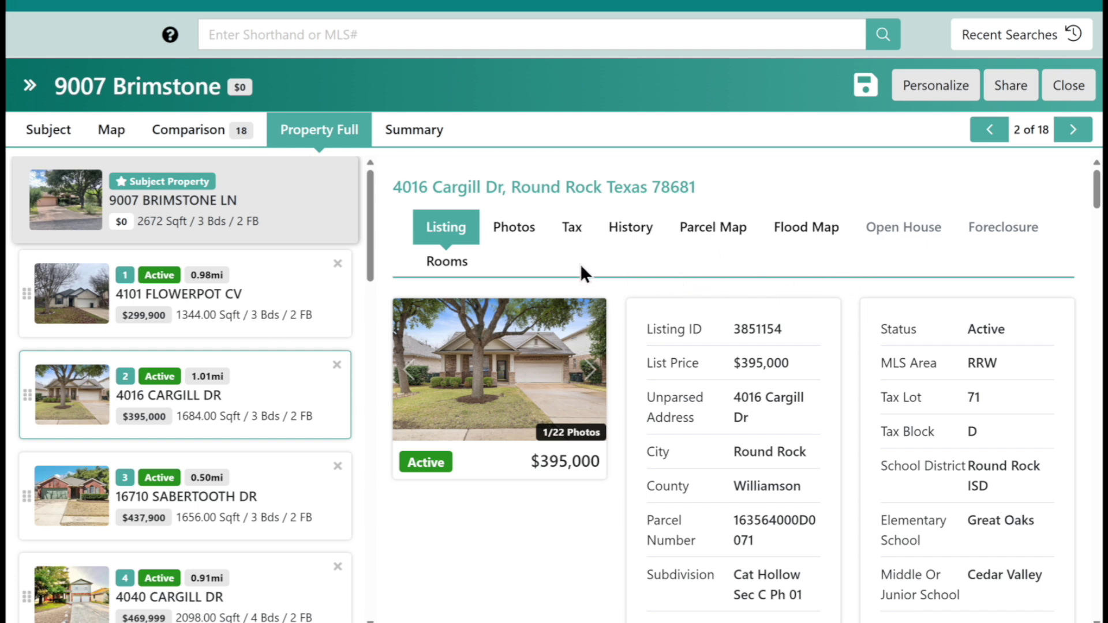
{"action": "left_click", "coordinate": [410, 142]}
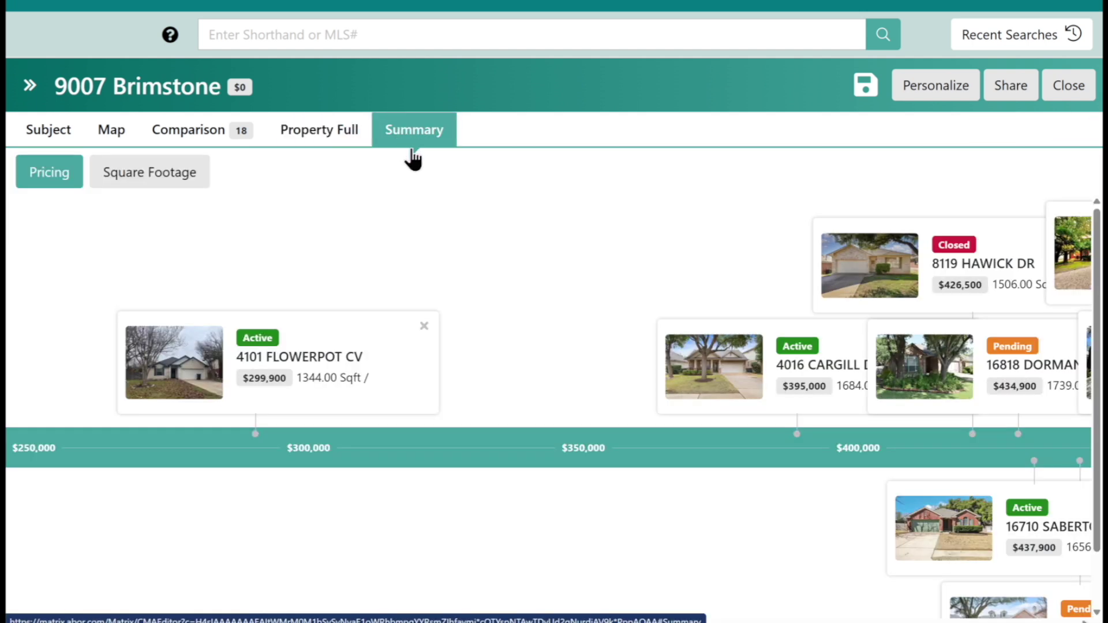
{"action": "left_click_drag", "start_coordinate": [79, 619], "coordinate": [196, 619]}
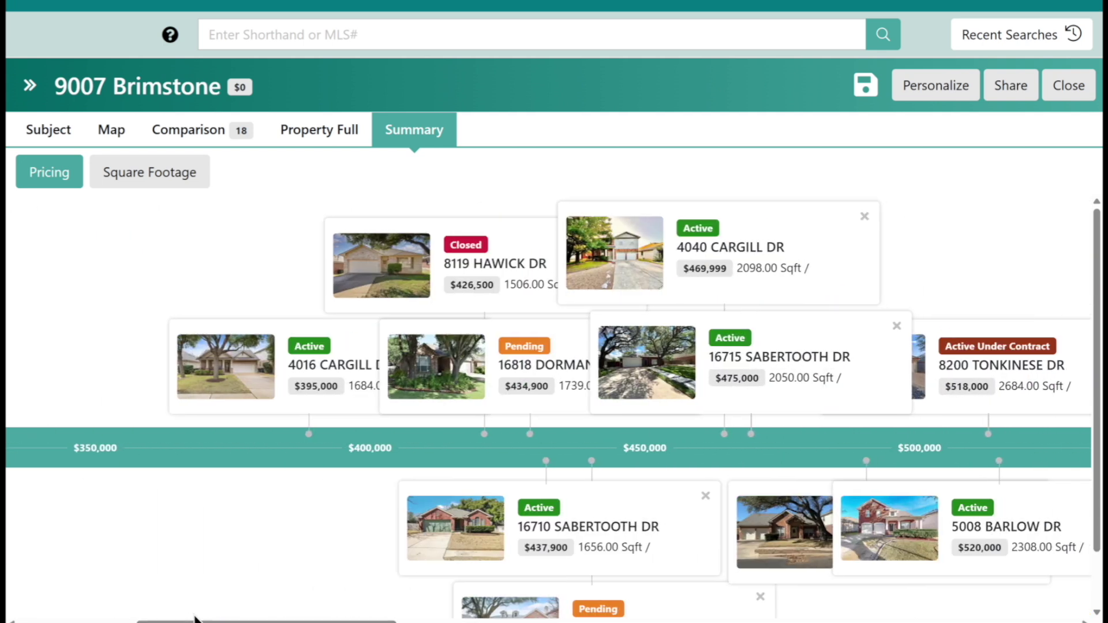
{"action": "left_click", "coordinate": [152, 176]}
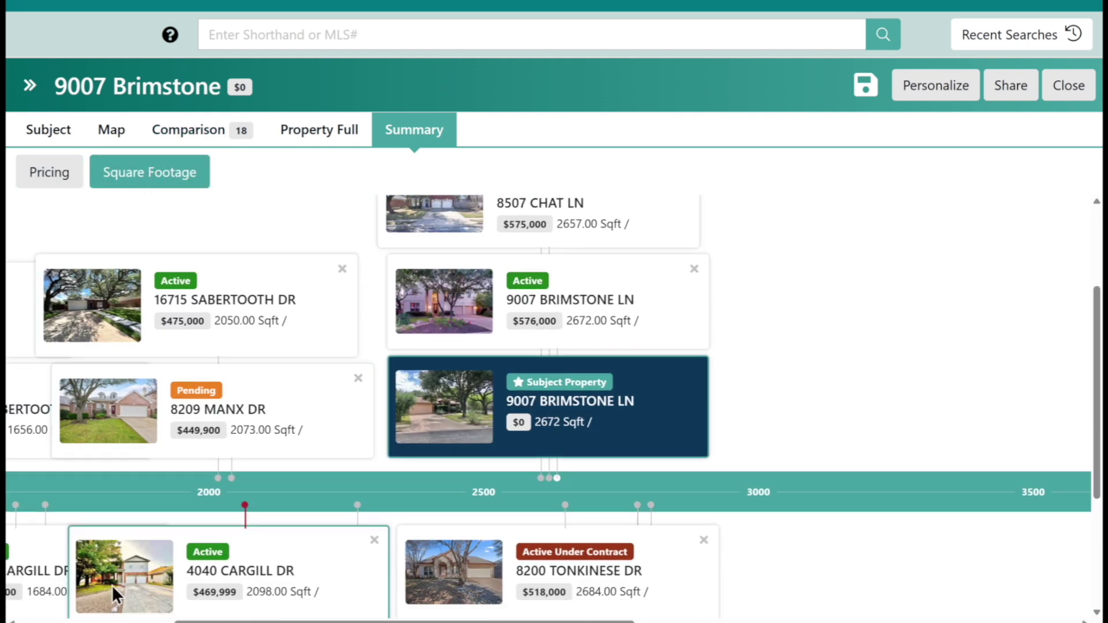
{"action": "left_click_drag", "start_coordinate": [196, 619], "coordinate": [42, 620]}
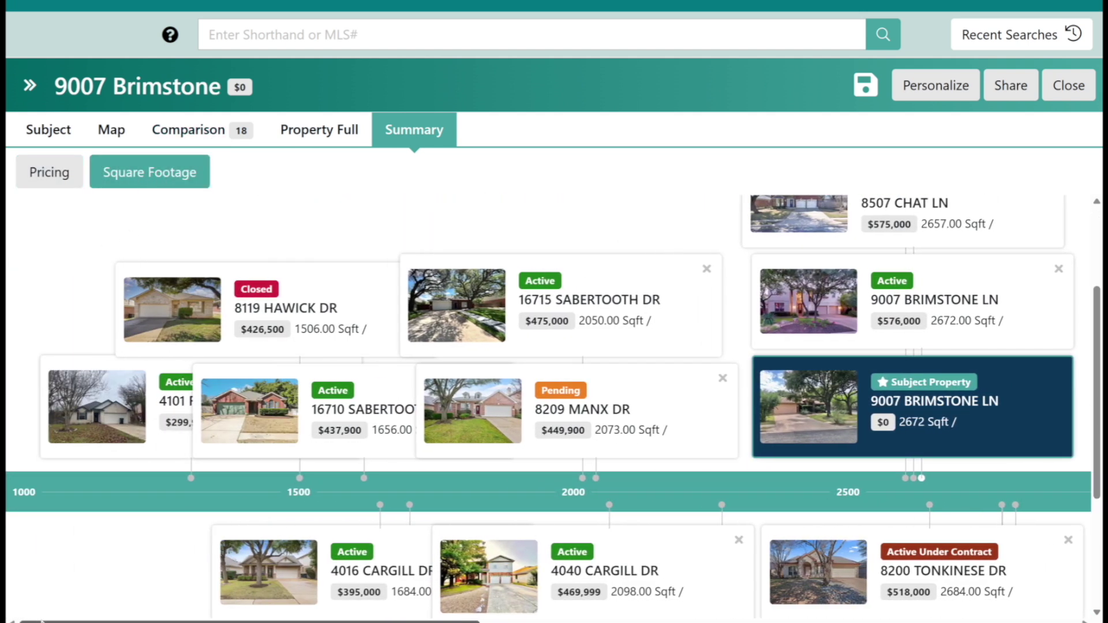
{"action": "left_click_drag", "start_coordinate": [51, 620], "coordinate": [147, 619]}
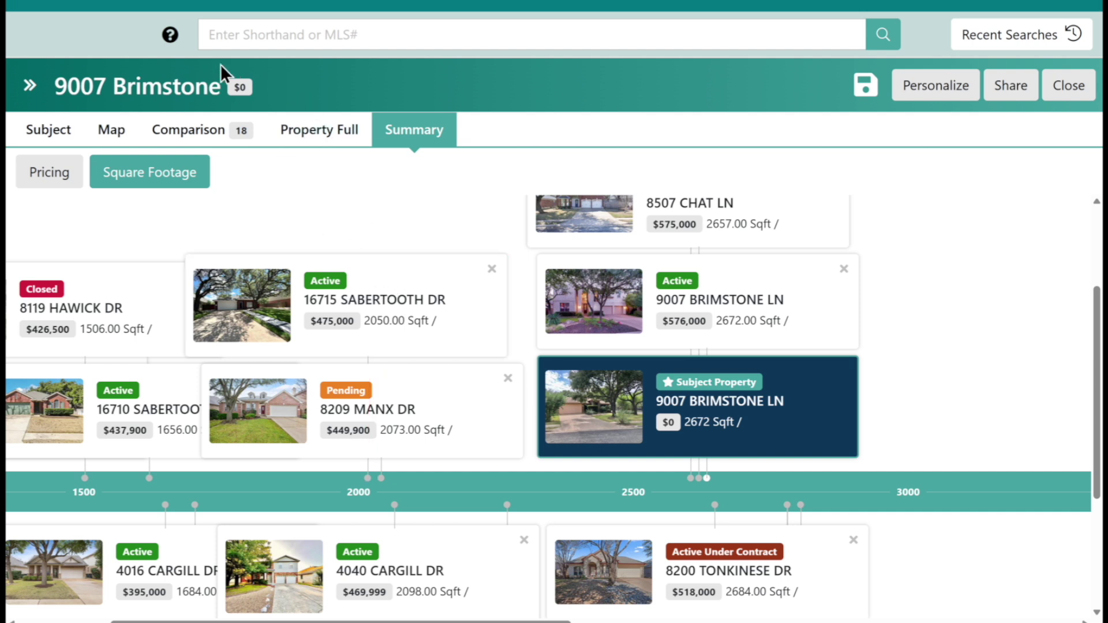
{"action": "left_click_drag", "start_coordinate": [202, 87], "coordinate": [56, 86]}
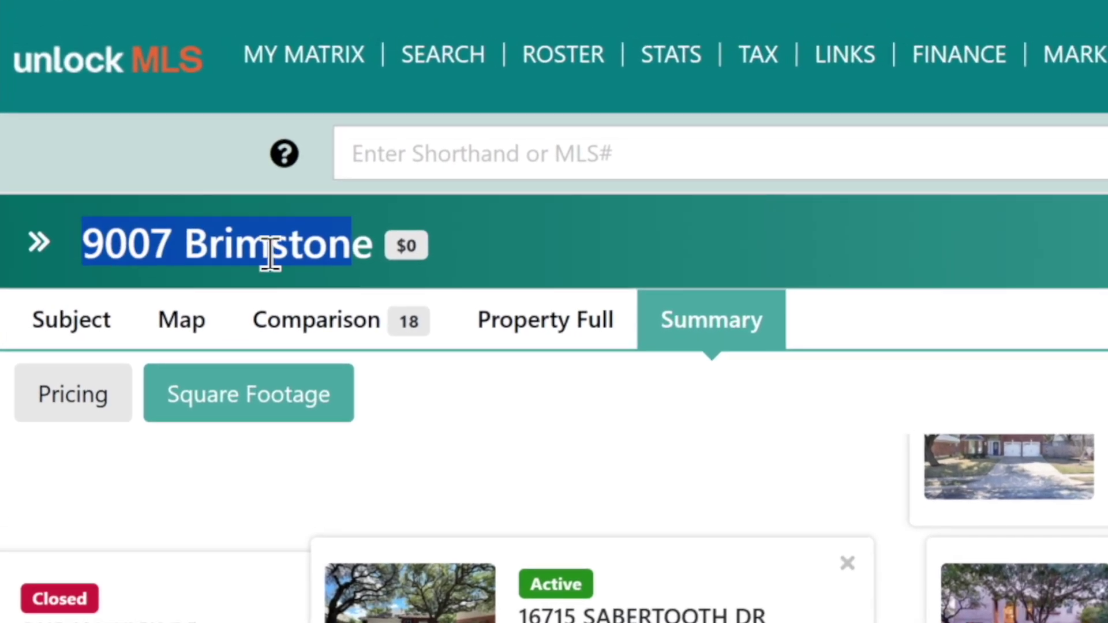
Set the subject's price as a range of $549,999 to $579,999 and save it.
{"action": "left_click", "coordinate": [403, 248]}
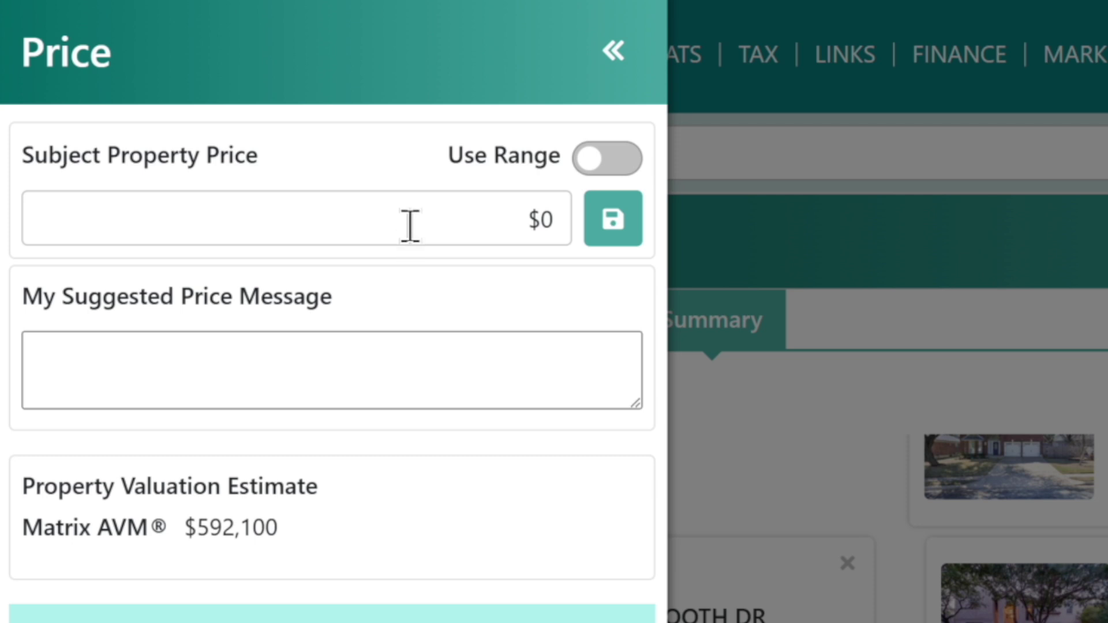
{"action": "left_click", "coordinate": [410, 226]}
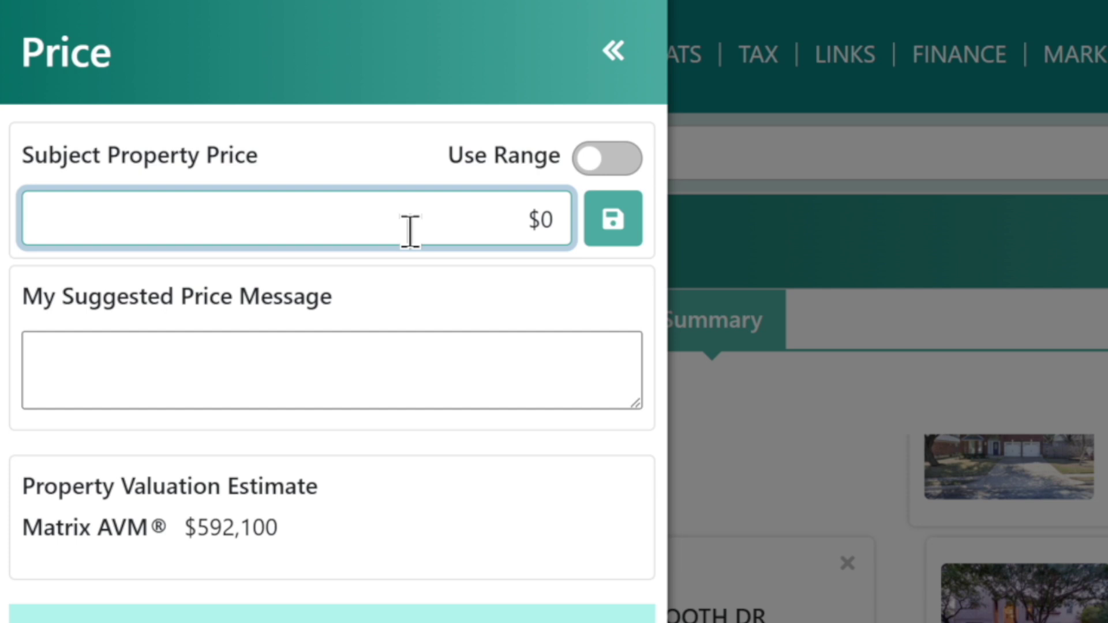
{"action": "left_click", "coordinate": [590, 167]}
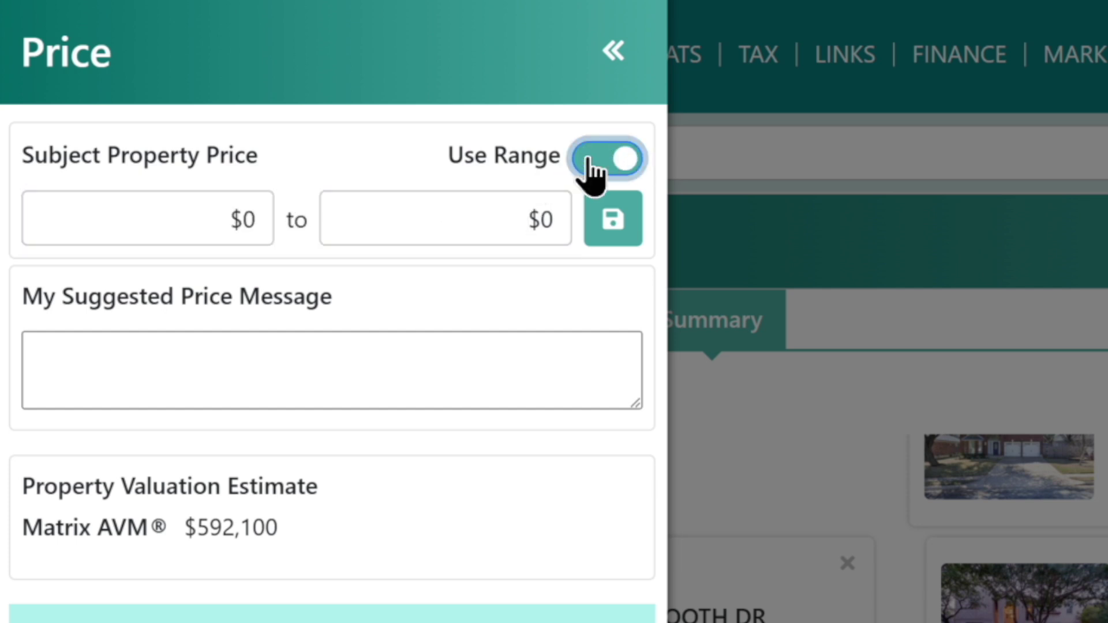
{"action": "left_click", "coordinate": [234, 211]}
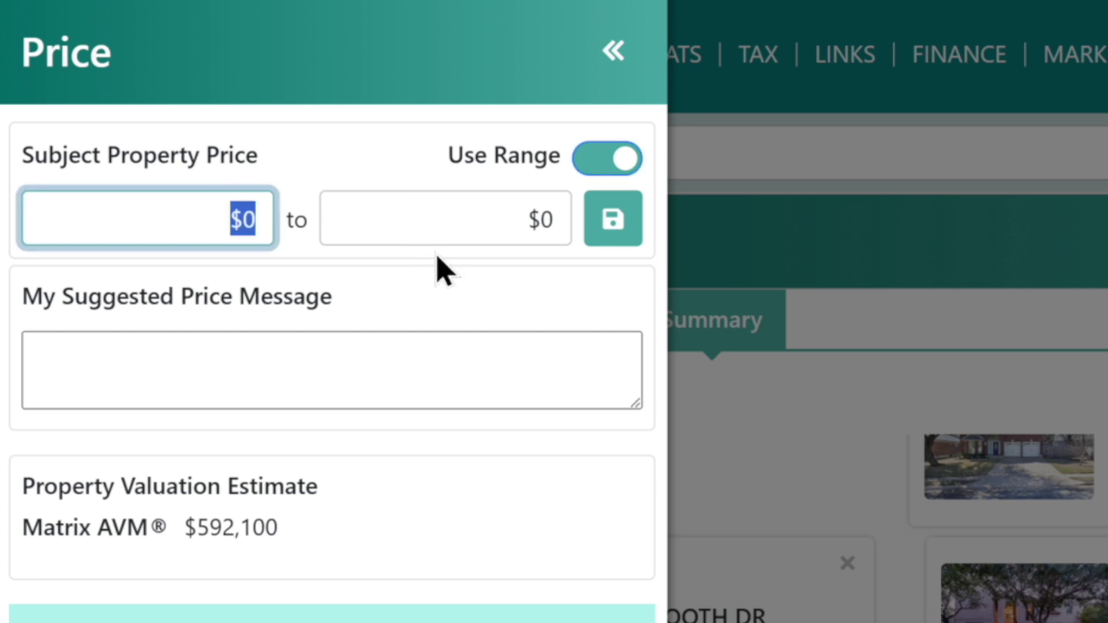
{"action": "type", "text": "549999"}
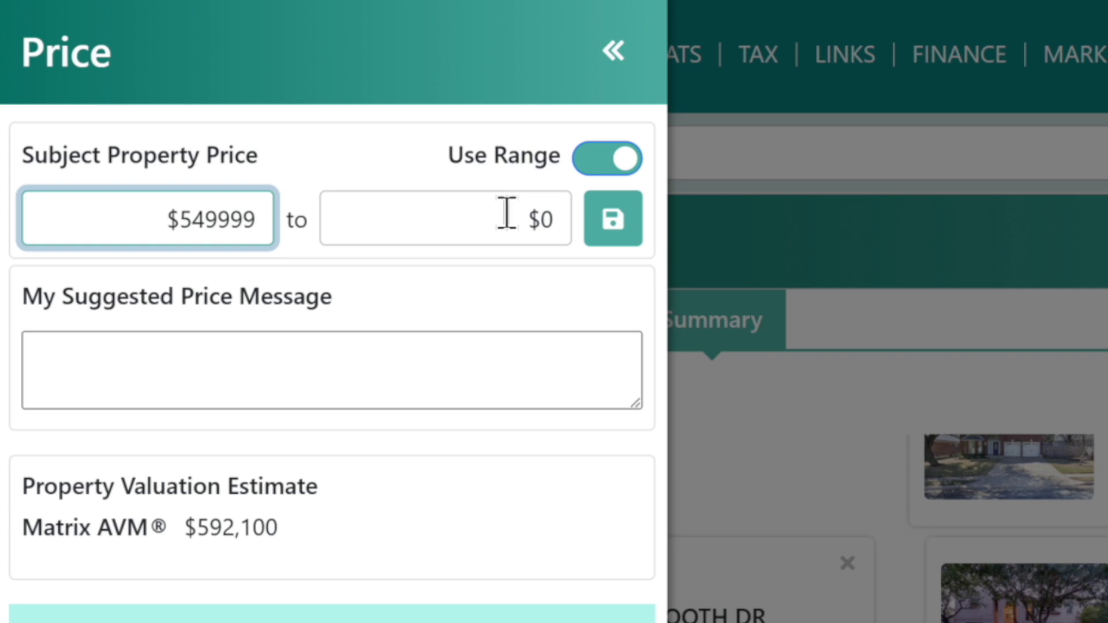
{"action": "left_click", "coordinate": [538, 218]}
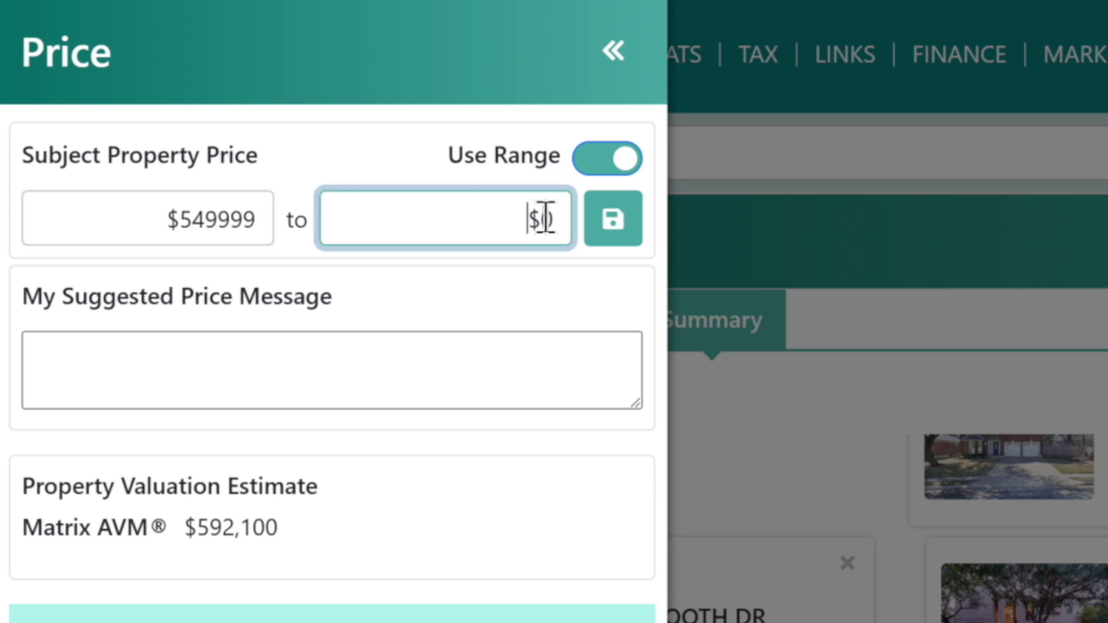
{"action": "type", "text": "579999"}
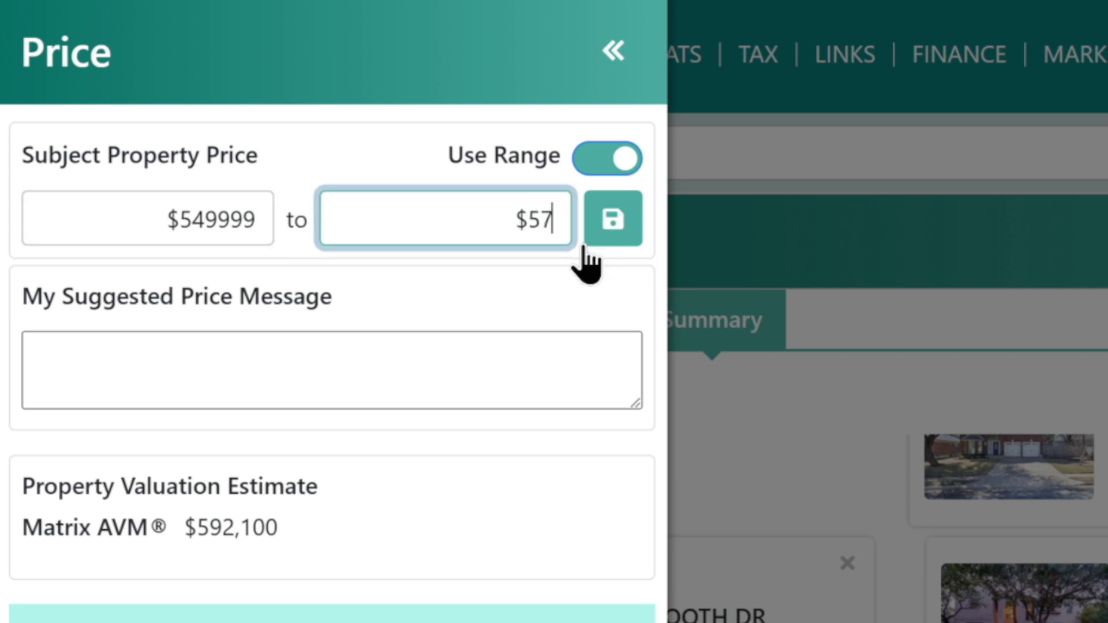
{"action": "left_click", "coordinate": [332, 352]}
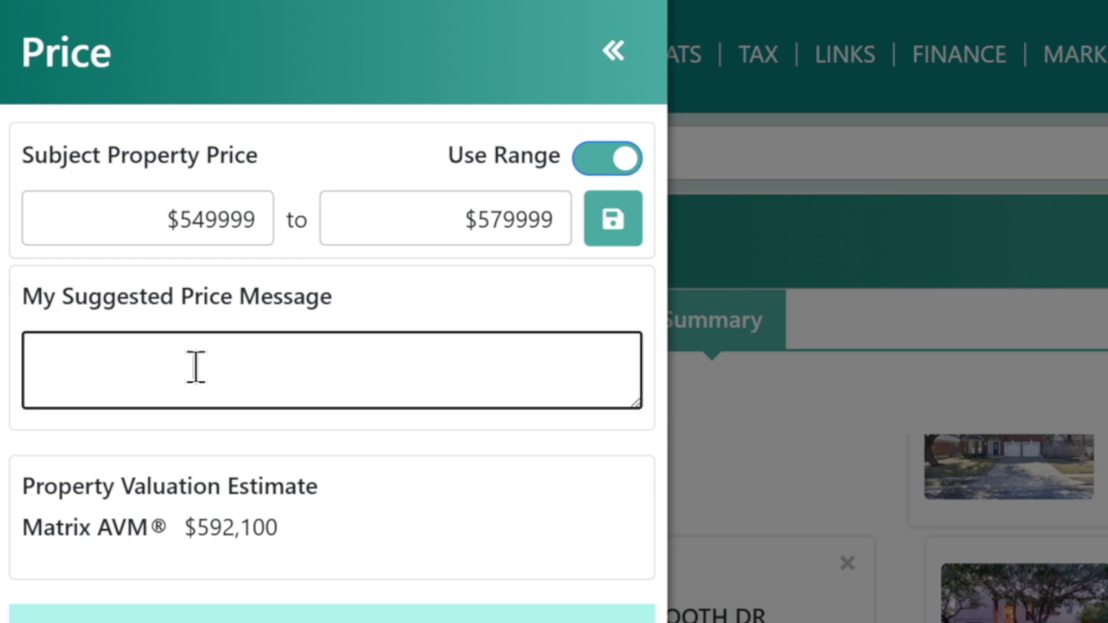
{"action": "left_click", "coordinate": [615, 225]}
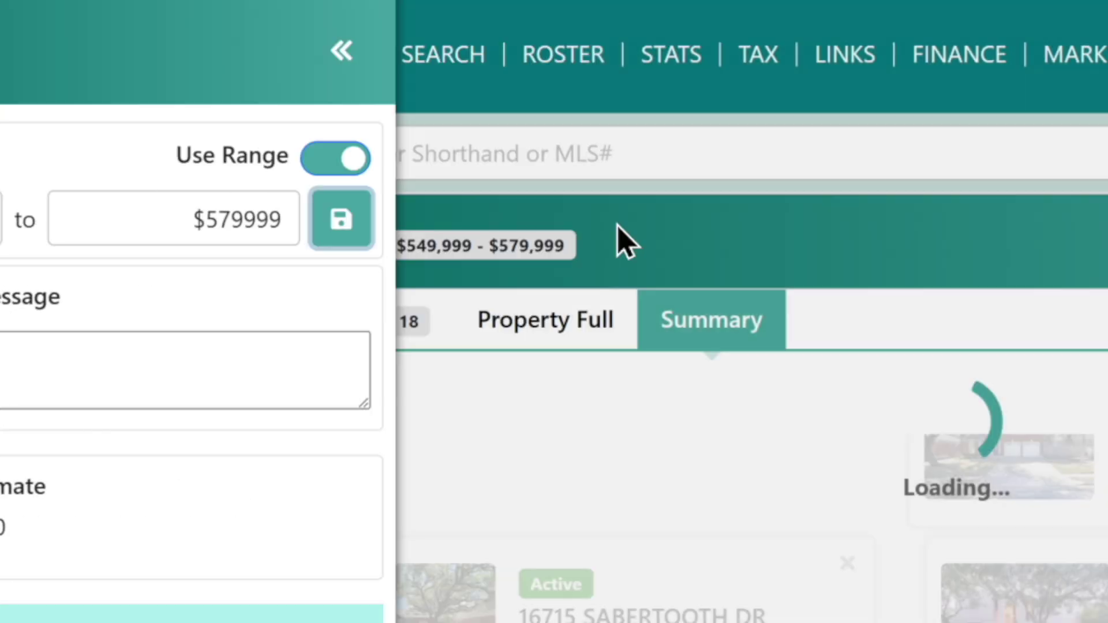
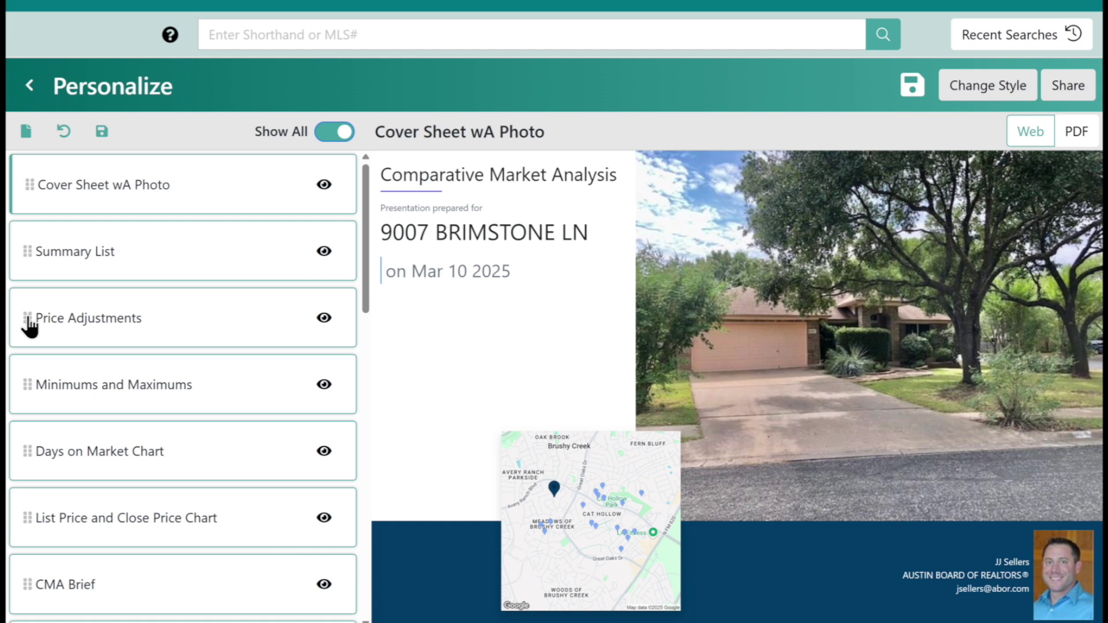
Move the Price Adjustments page below Minimums and Maximums and show the PDF upload area.
{"action": "left_click_drag", "start_coordinate": [28, 317], "coordinate": [24, 450]}
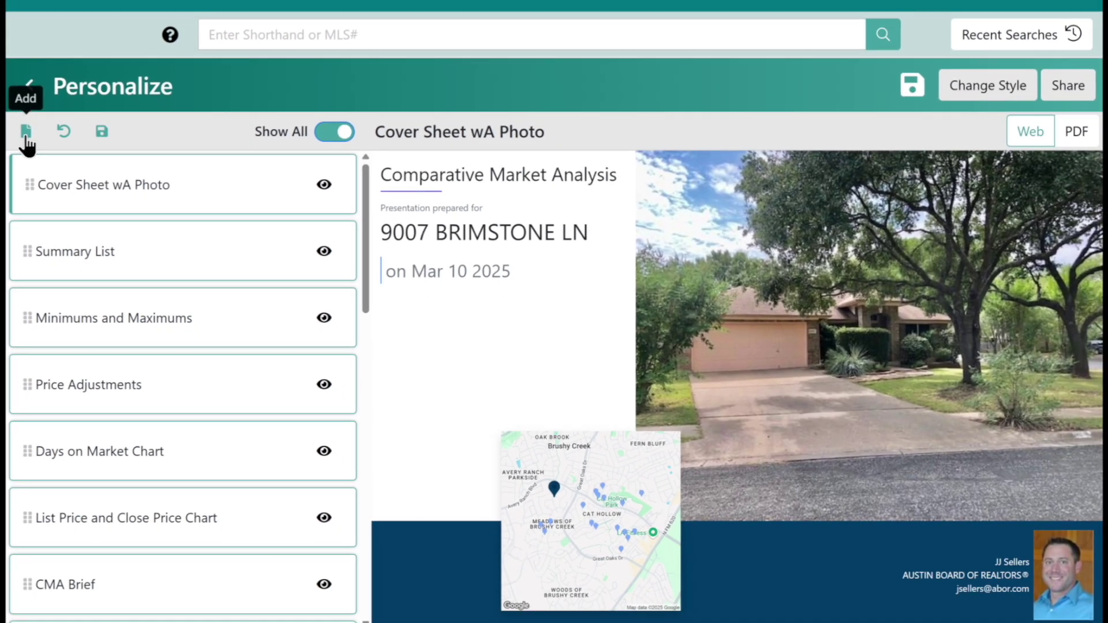
{"action": "left_click", "coordinate": [26, 136]}
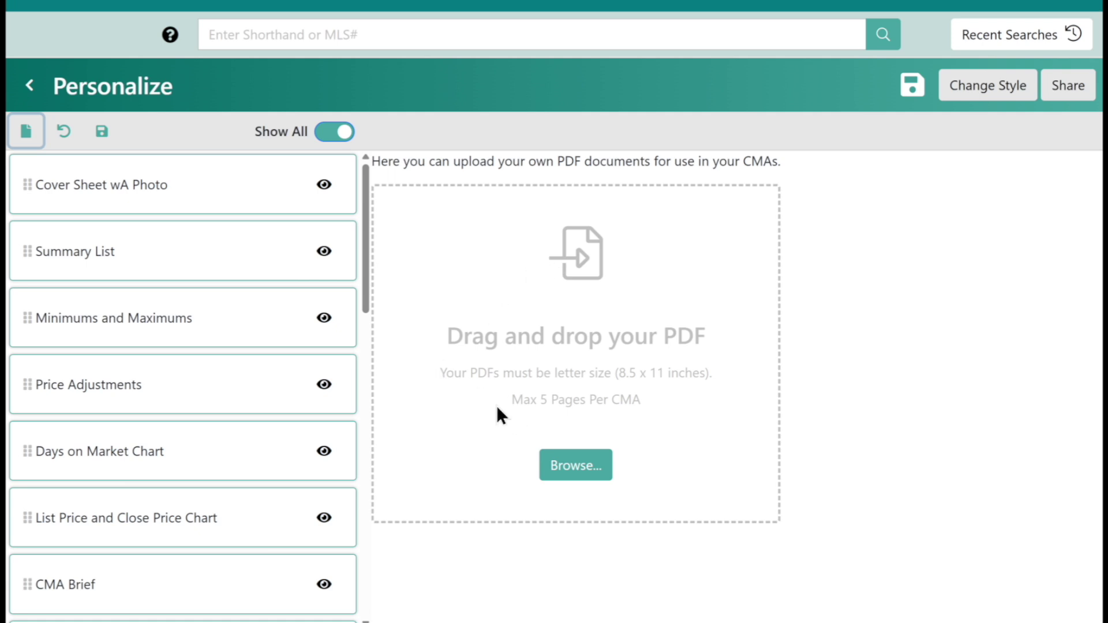
Note the Max 5 Pages Per CMA limit, then save the current page lineup as the default.
{"action": "left_click_drag", "start_coordinate": [511, 399], "coordinate": [650, 407]}
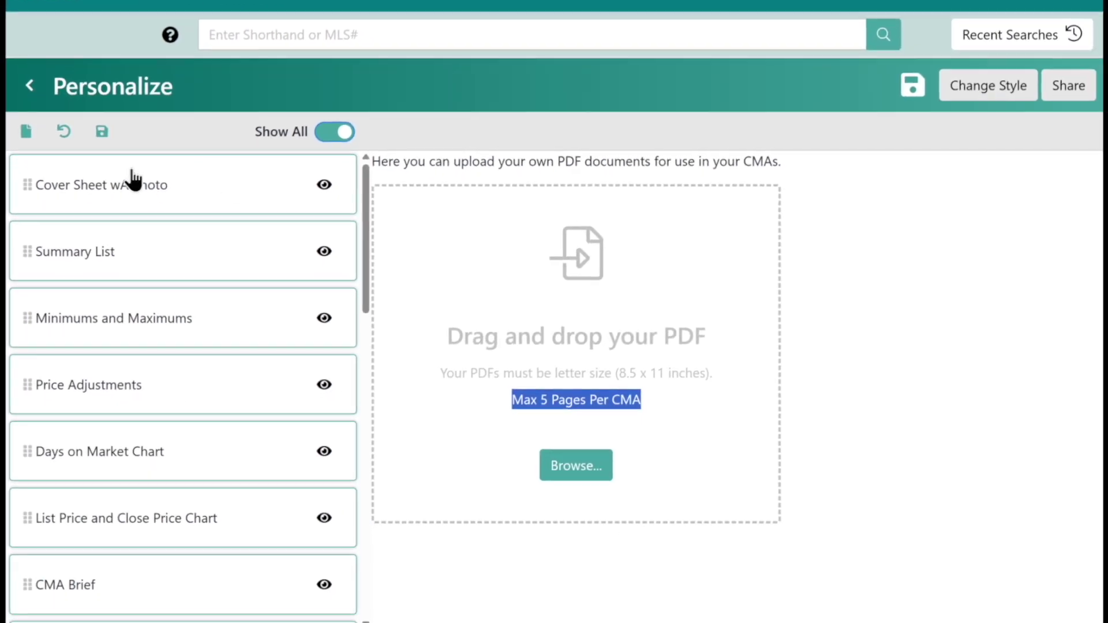
{"action": "left_click", "coordinate": [103, 134]}
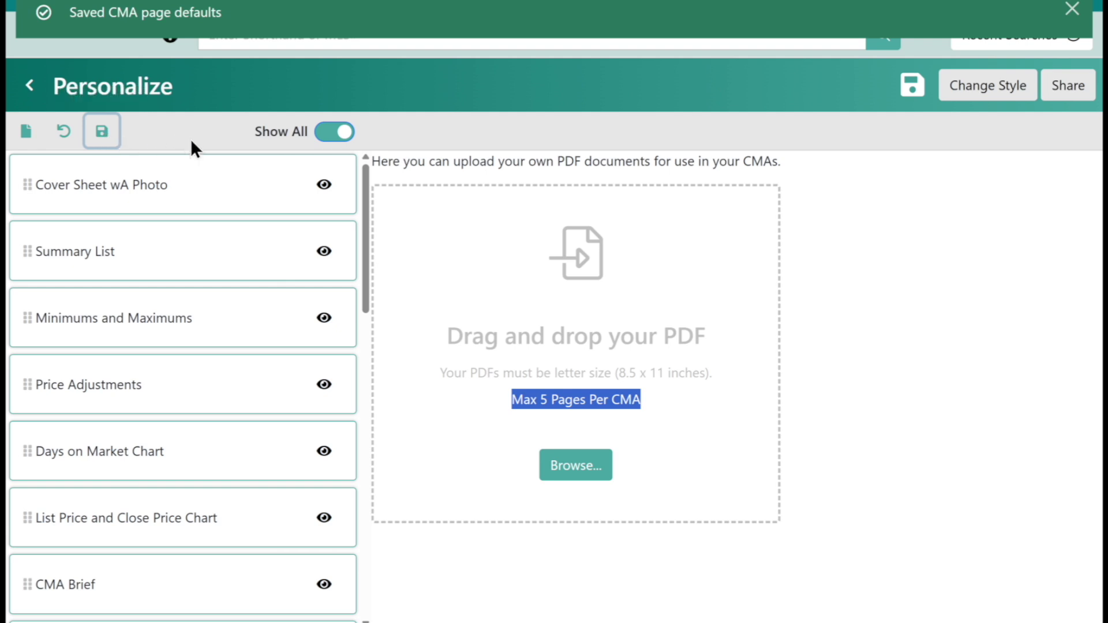
{"action": "left_click", "coordinate": [1075, 13]}
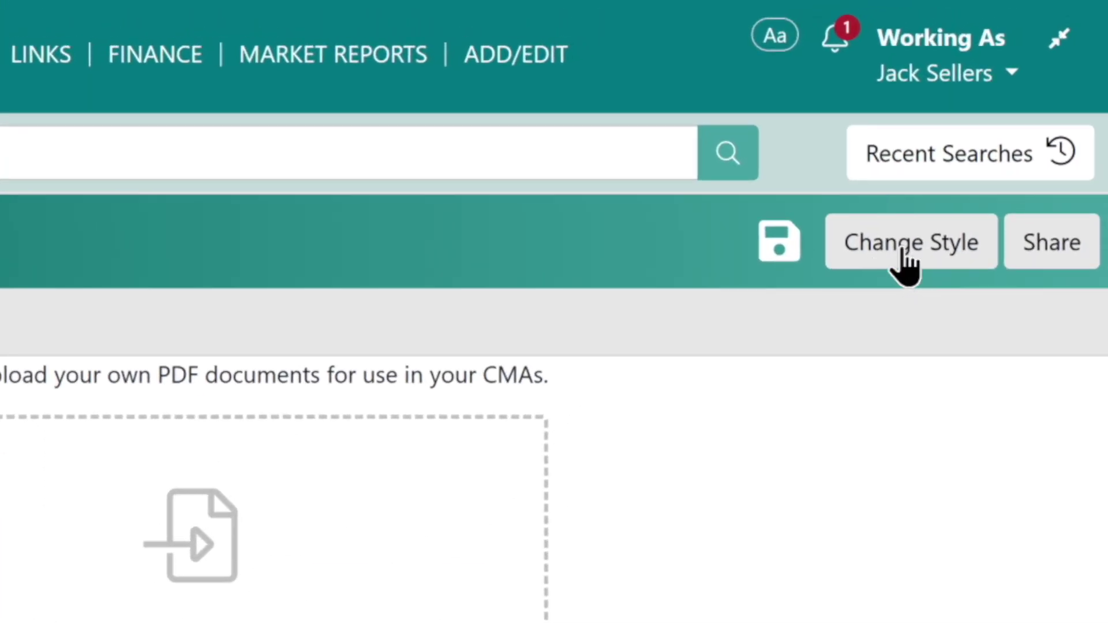
Apply the Professional cover style to the CMA presentation.
{"action": "left_click", "coordinate": [937, 248]}
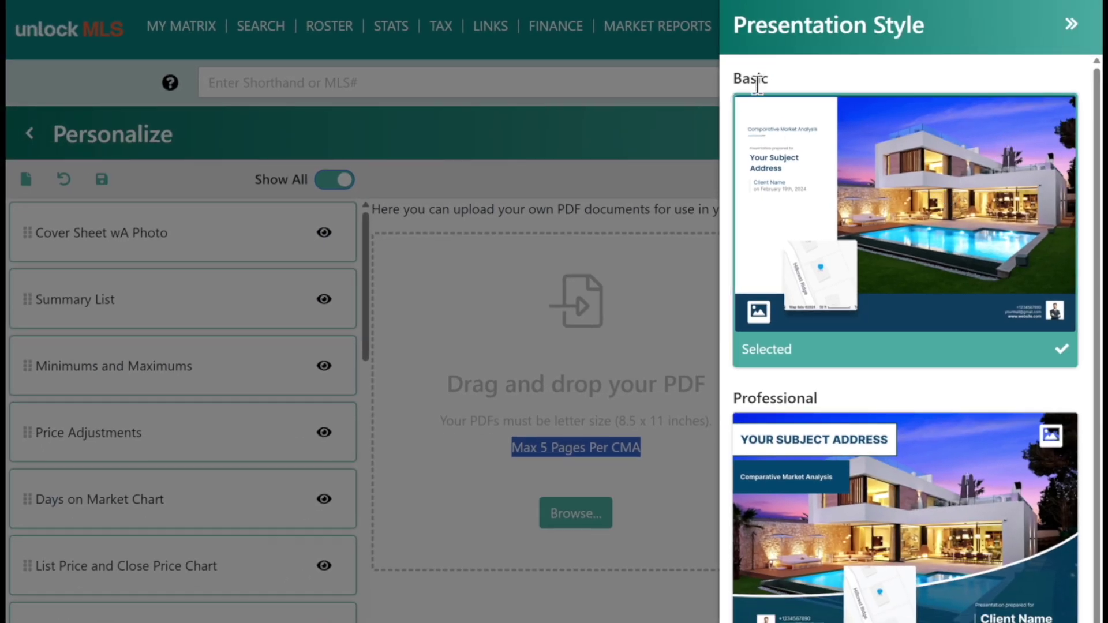
{"action": "scroll", "coordinate": [819, 456], "scroll_direction": "down", "scroll_amount": 1}
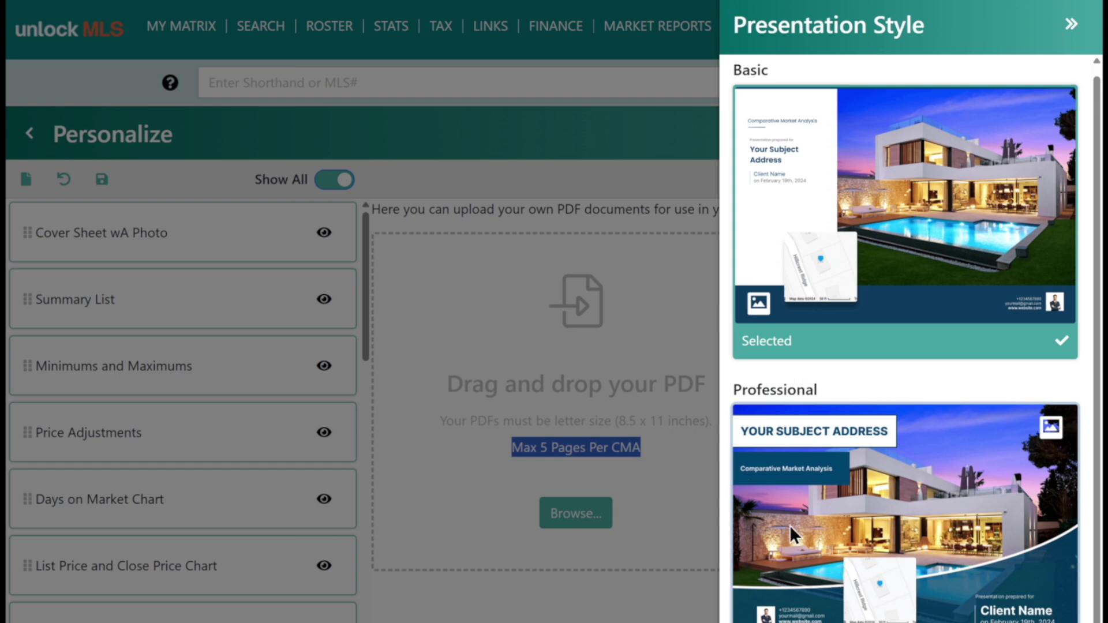
{"action": "left_click", "coordinate": [907, 502]}
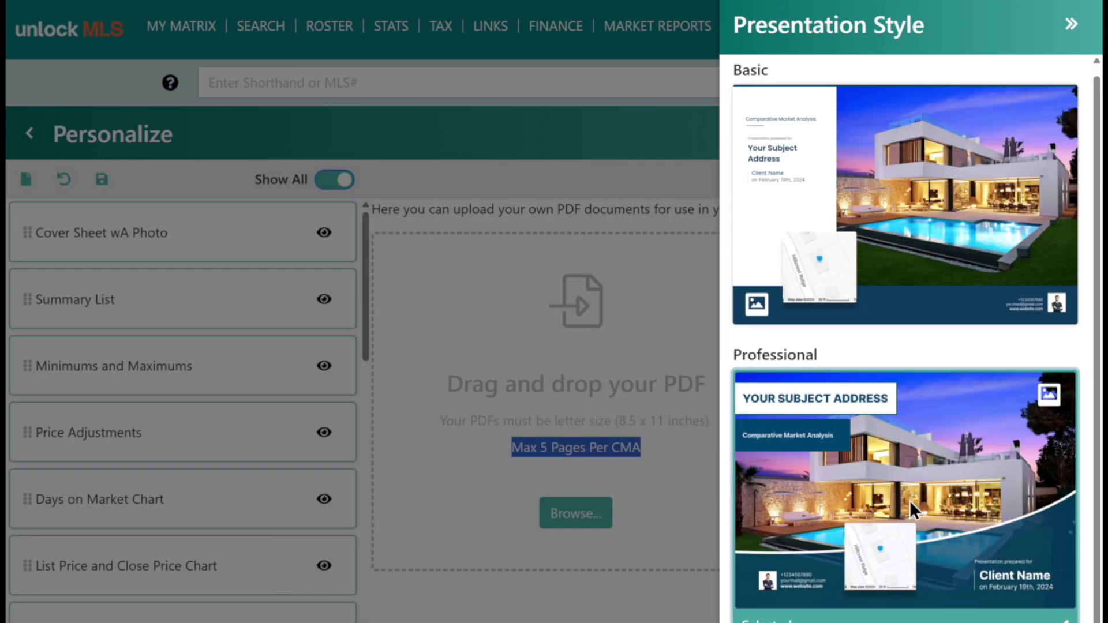
{"action": "left_click", "coordinate": [1072, 32]}
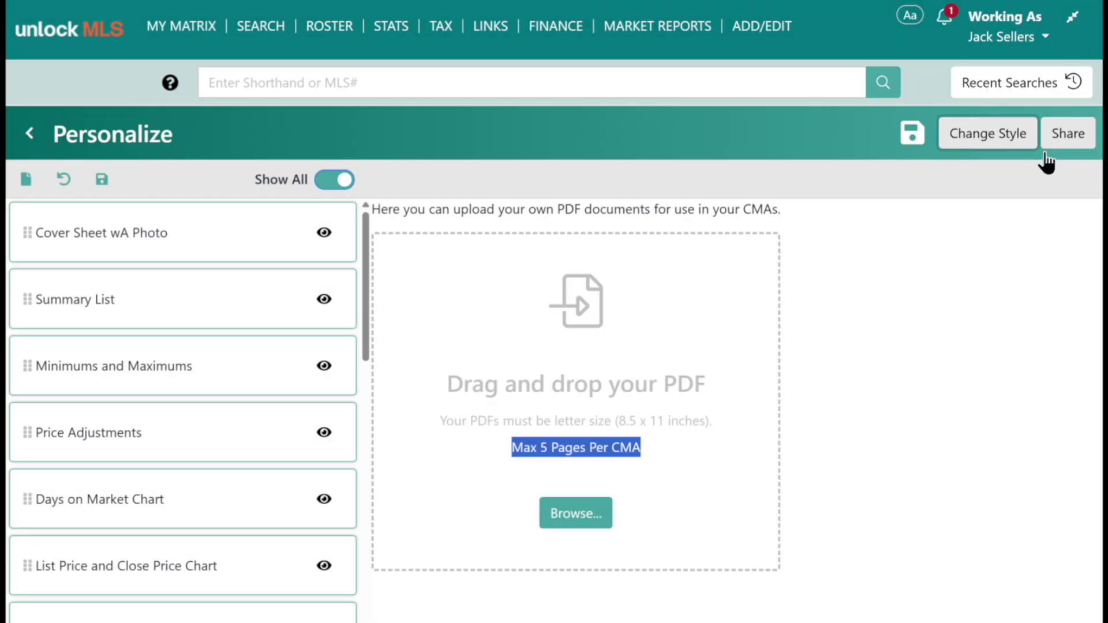
Preview the Cover Sheet wA Photo page as a PDF.
{"action": "left_click", "coordinate": [207, 236]}
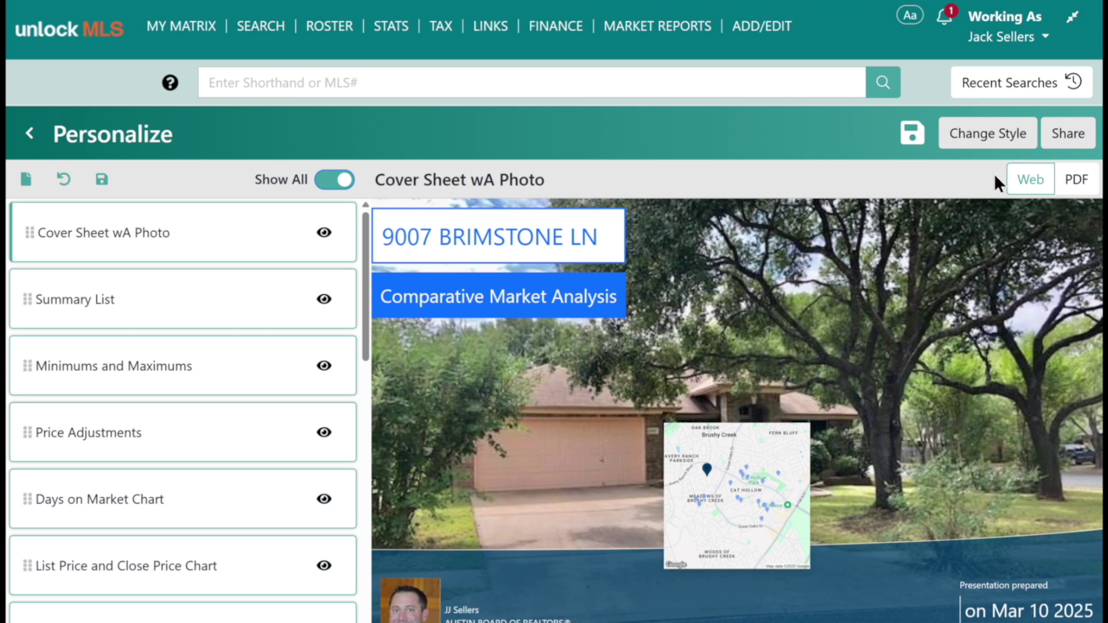
{"action": "left_click", "coordinate": [1075, 184]}
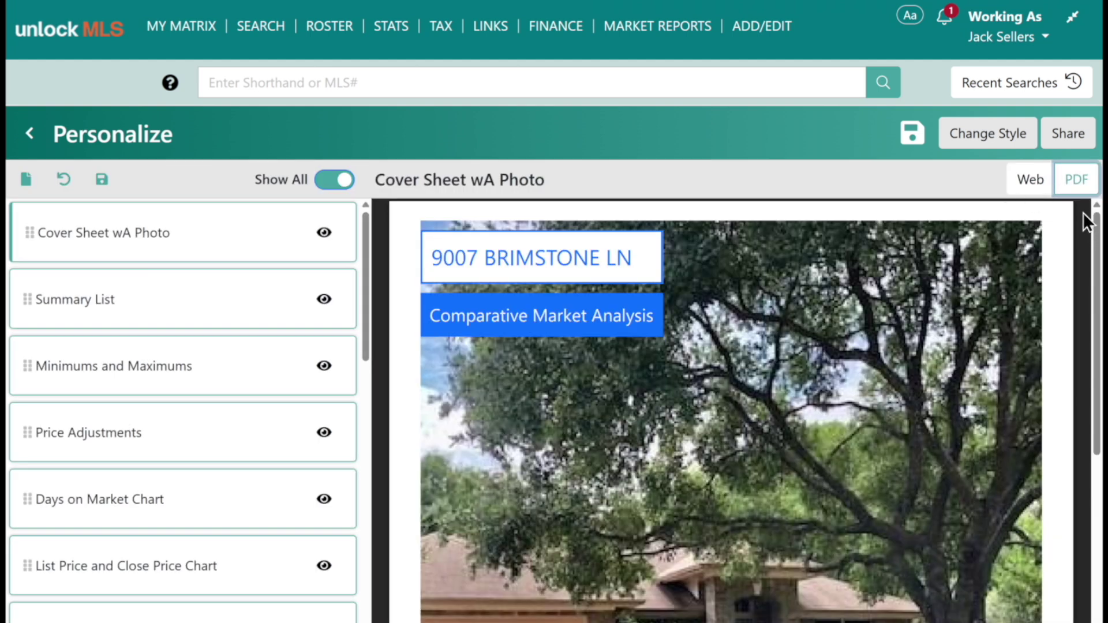
{"action": "left_click", "coordinate": [1071, 139]}
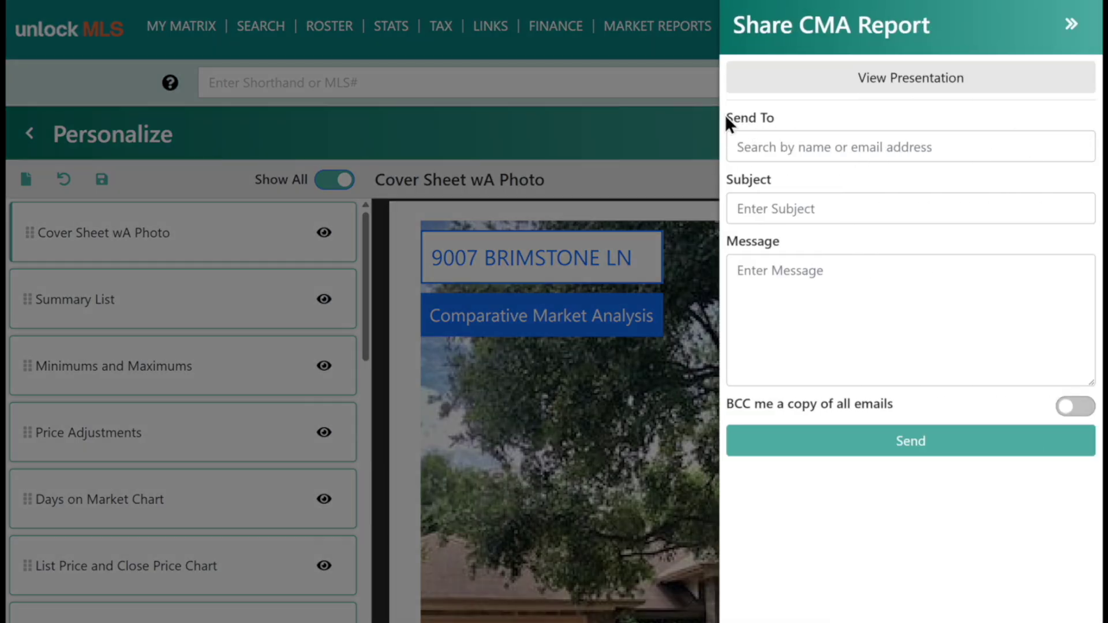
Generate the full CMA via View Presentation, opening a 42-page PDF.
{"action": "left_click", "coordinate": [891, 82]}
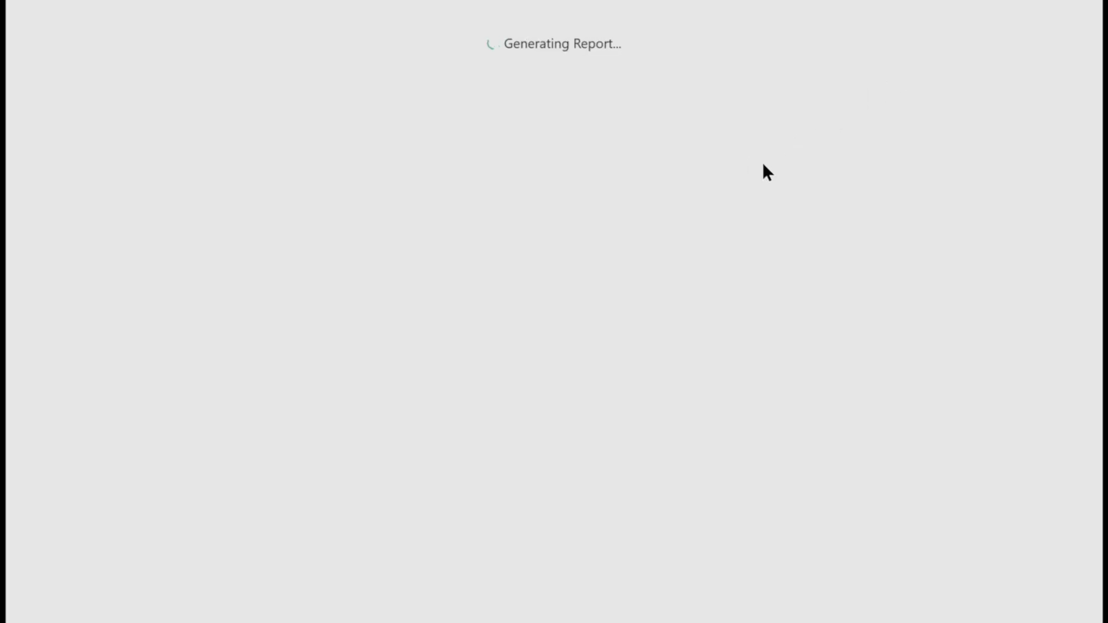
{"action": "scroll", "coordinate": [603, 356], "scroll_direction": "down", "scroll_amount": 5}
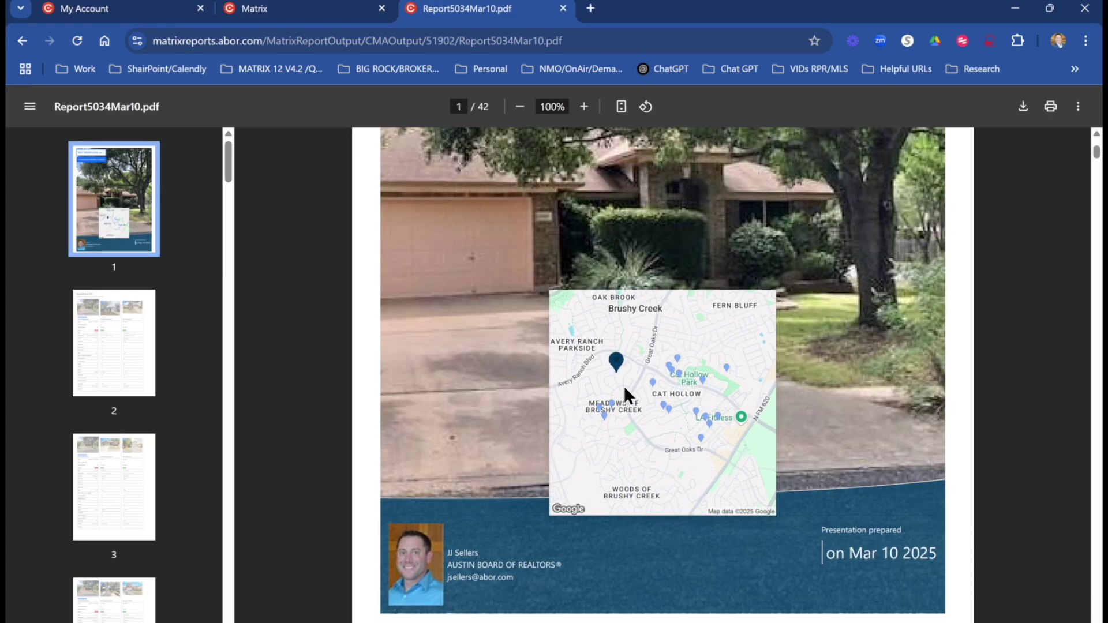
Scroll back to the report cover, return to the Matrix tab and close the share form.
{"action": "scroll", "coordinate": [626, 390], "scroll_direction": "up", "scroll_amount": 5}
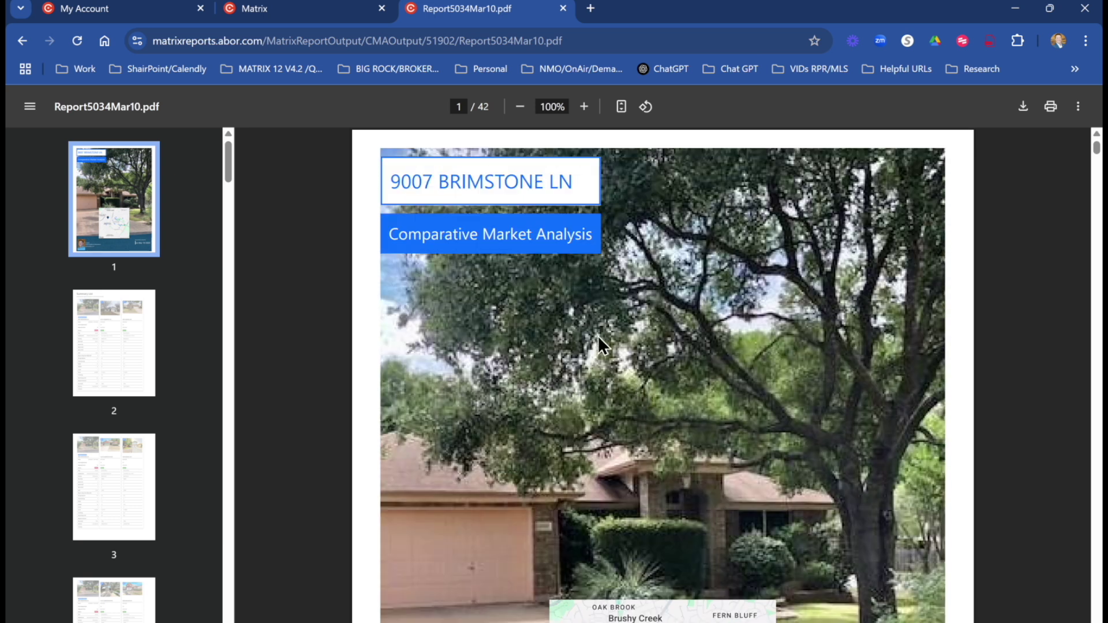
{"action": "left_click", "coordinate": [304, 13]}
{"action": "left_click", "coordinate": [1074, 137]}
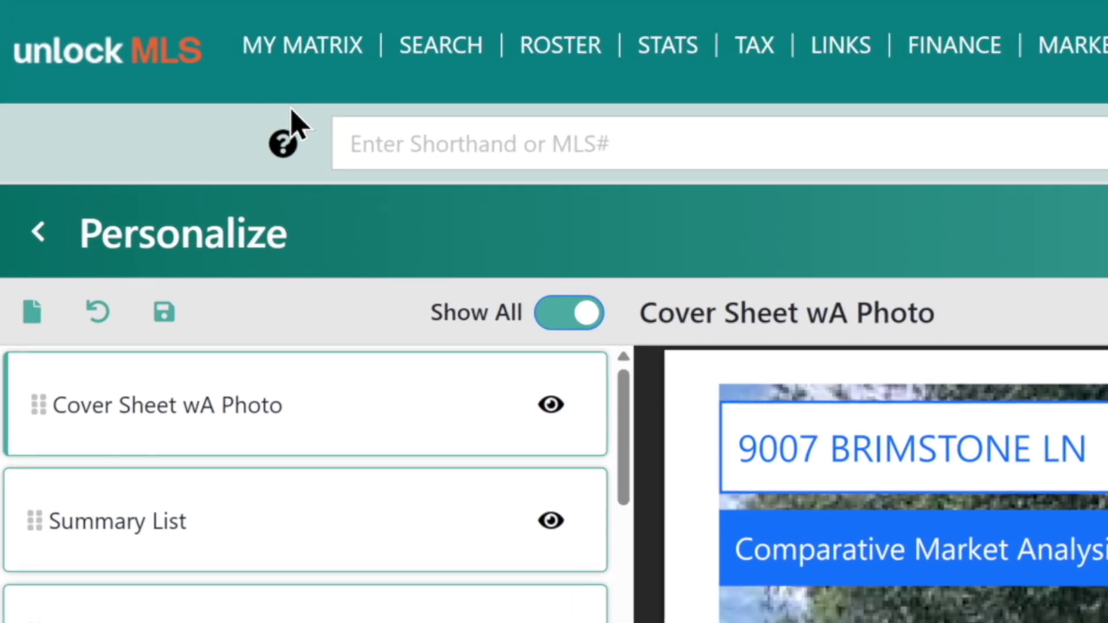
Open My CMAs under MY MATRIX and start a New CMA Report.
{"action": "left_click", "coordinate": [171, 121]}
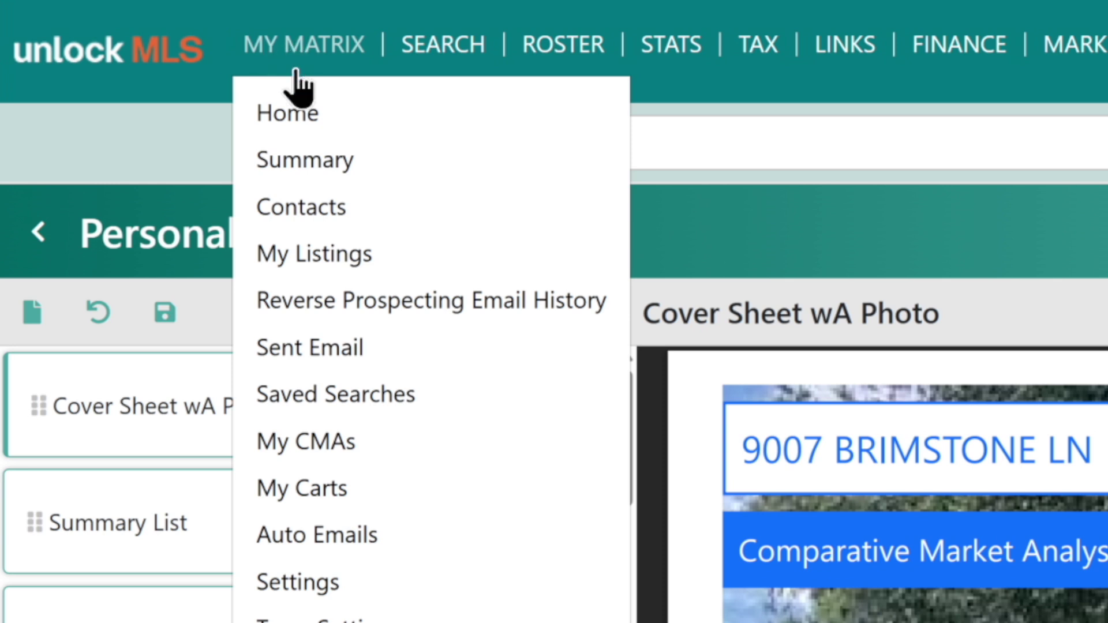
{"action": "left_click", "coordinate": [310, 444]}
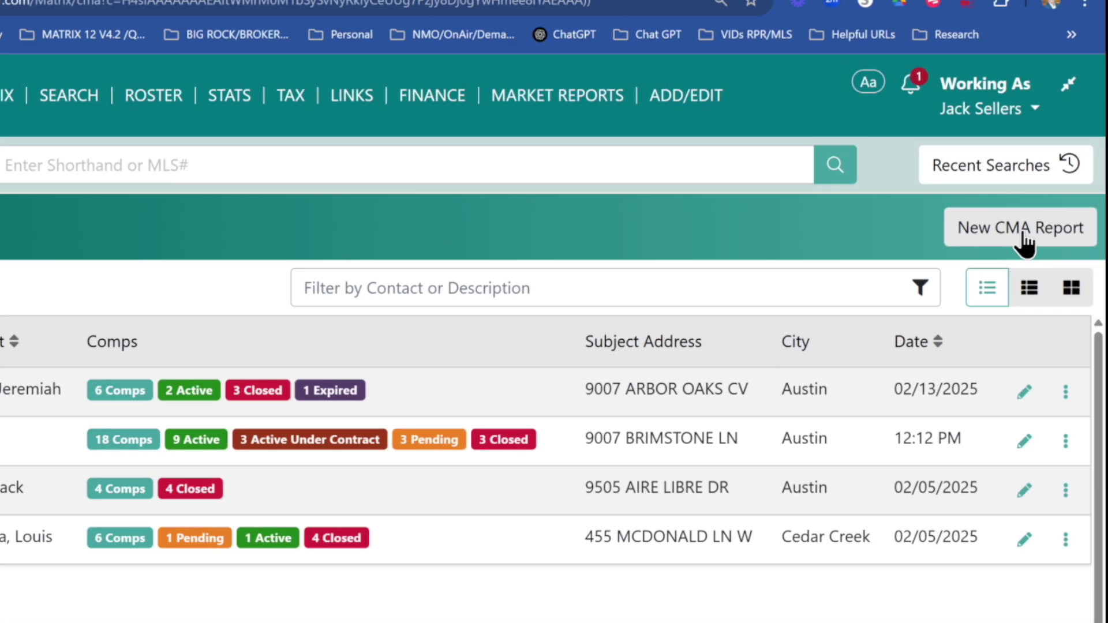
{"action": "left_click", "coordinate": [989, 242]}
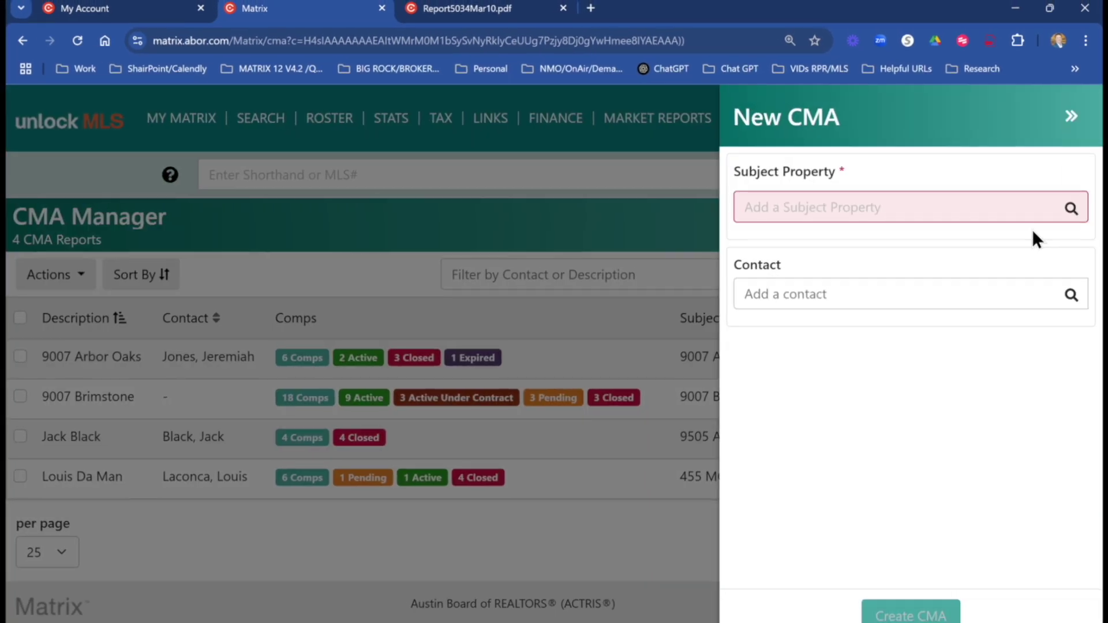
{"action": "left_click", "coordinate": [849, 212]}
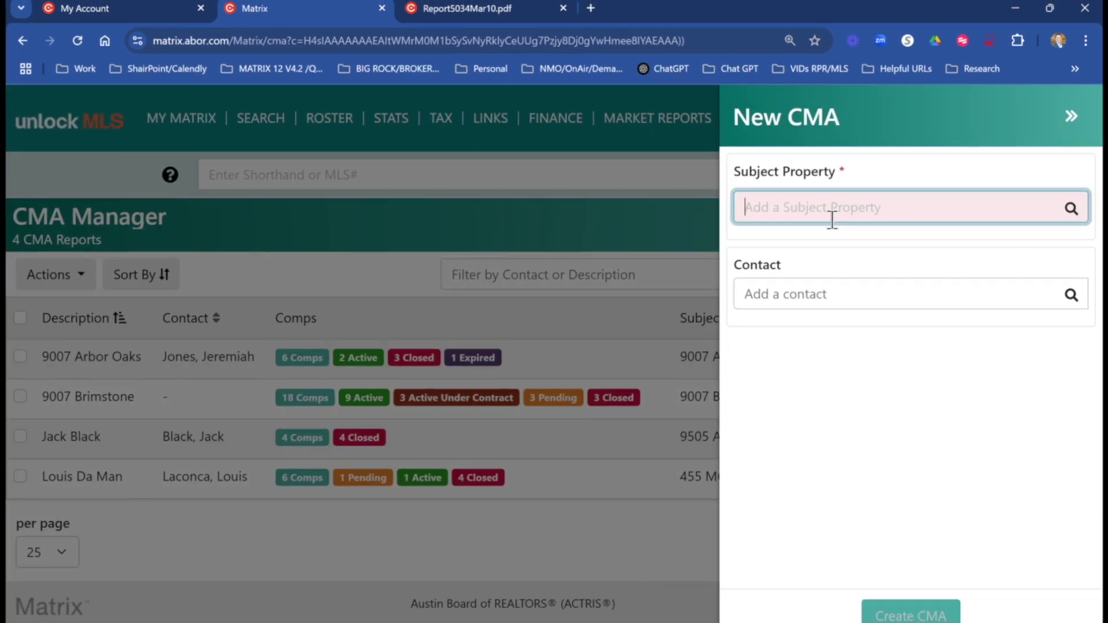
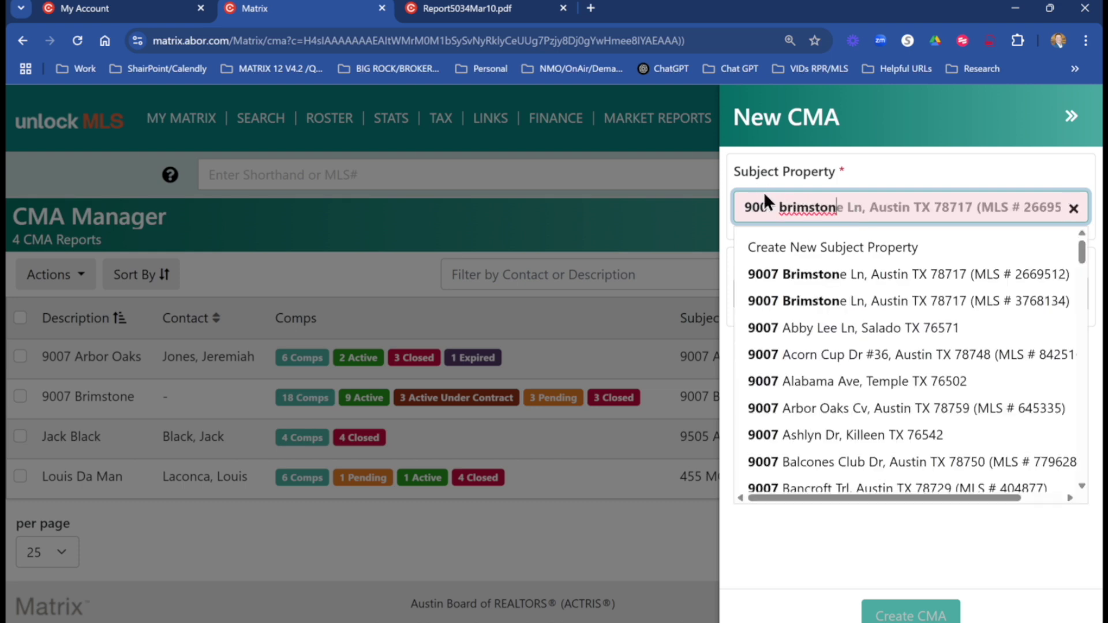
{"action": "left_click", "coordinate": [820, 274]}
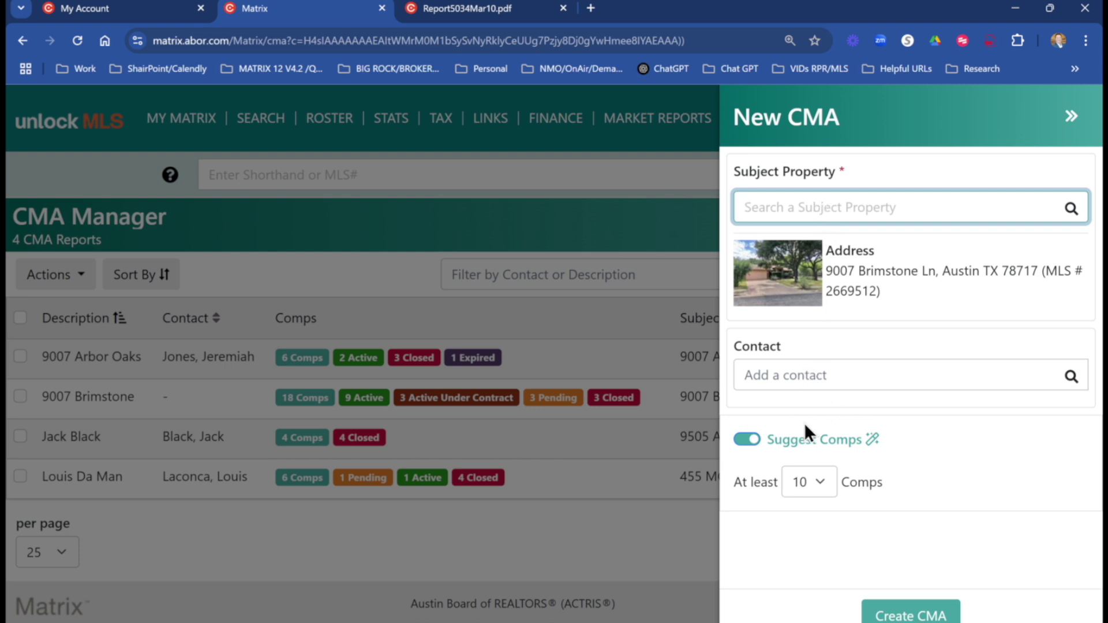
{"action": "left_click_drag", "start_coordinate": [880, 439], "coordinate": [786, 452]}
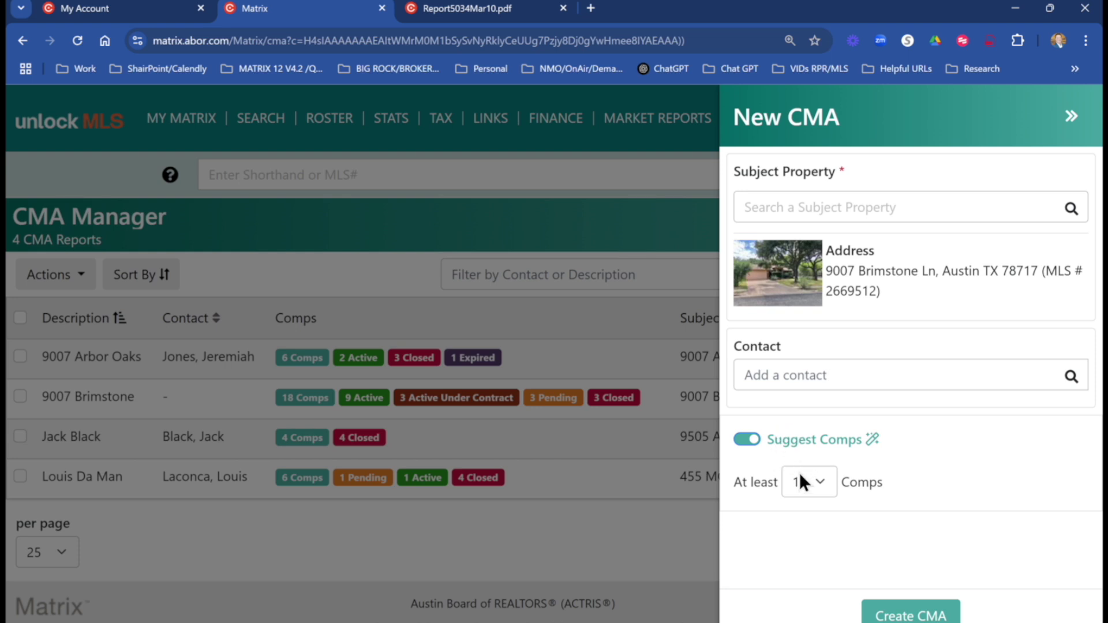
{"action": "left_click", "coordinate": [823, 483]}
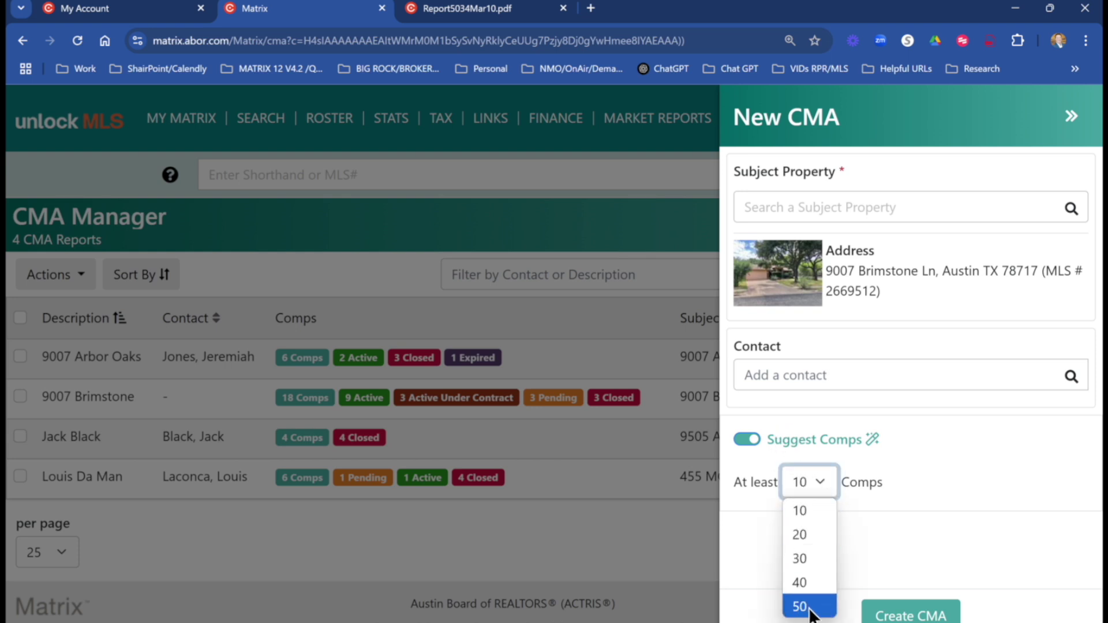
{"action": "left_click", "coordinate": [820, 537]}
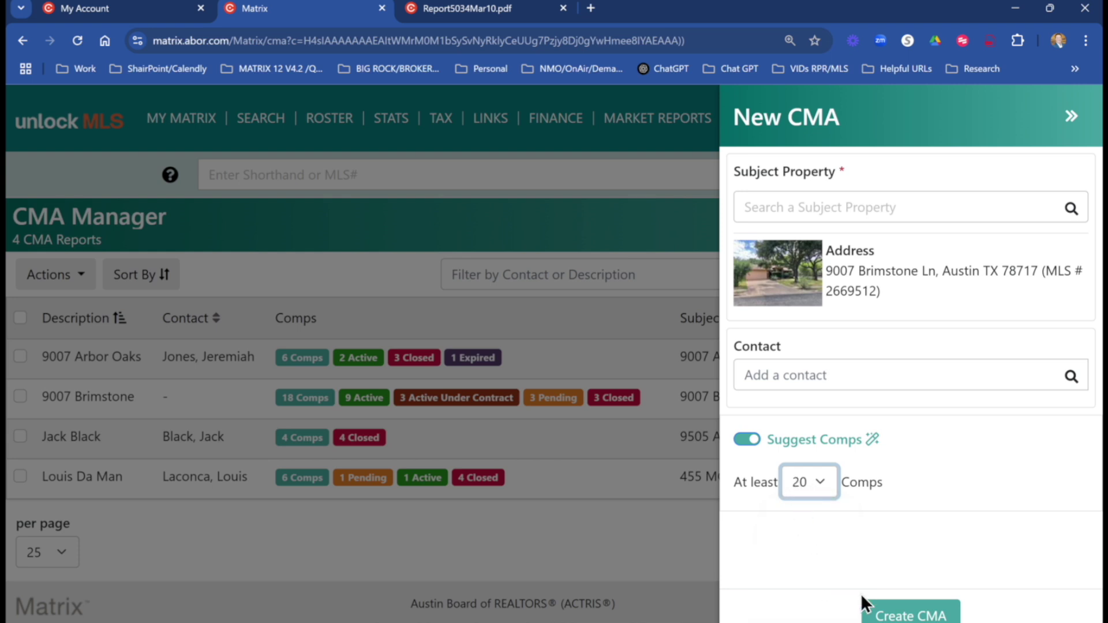
{"action": "left_click", "coordinate": [908, 615]}
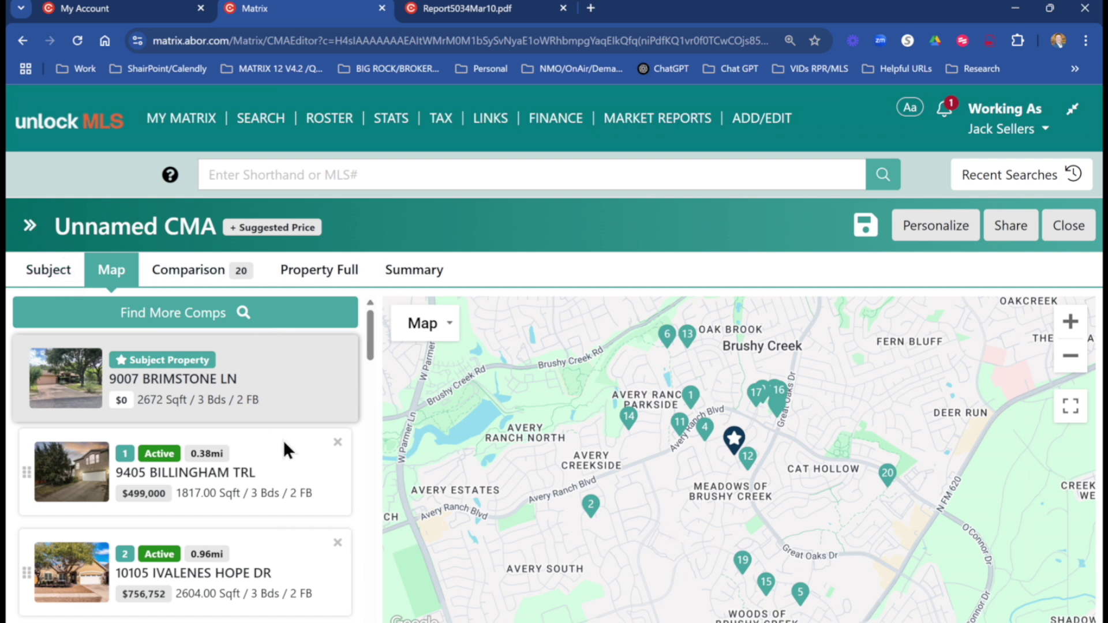
Scroll the suggested comps list on the Map tab.
{"action": "left_click_drag", "start_coordinate": [367, 323], "coordinate": [371, 352]}
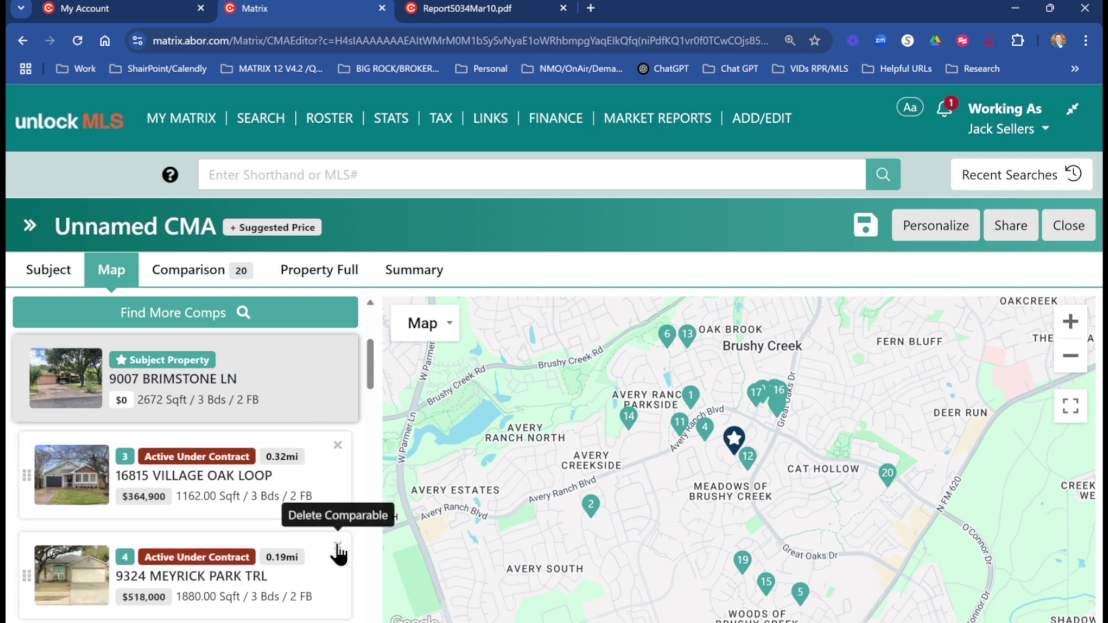